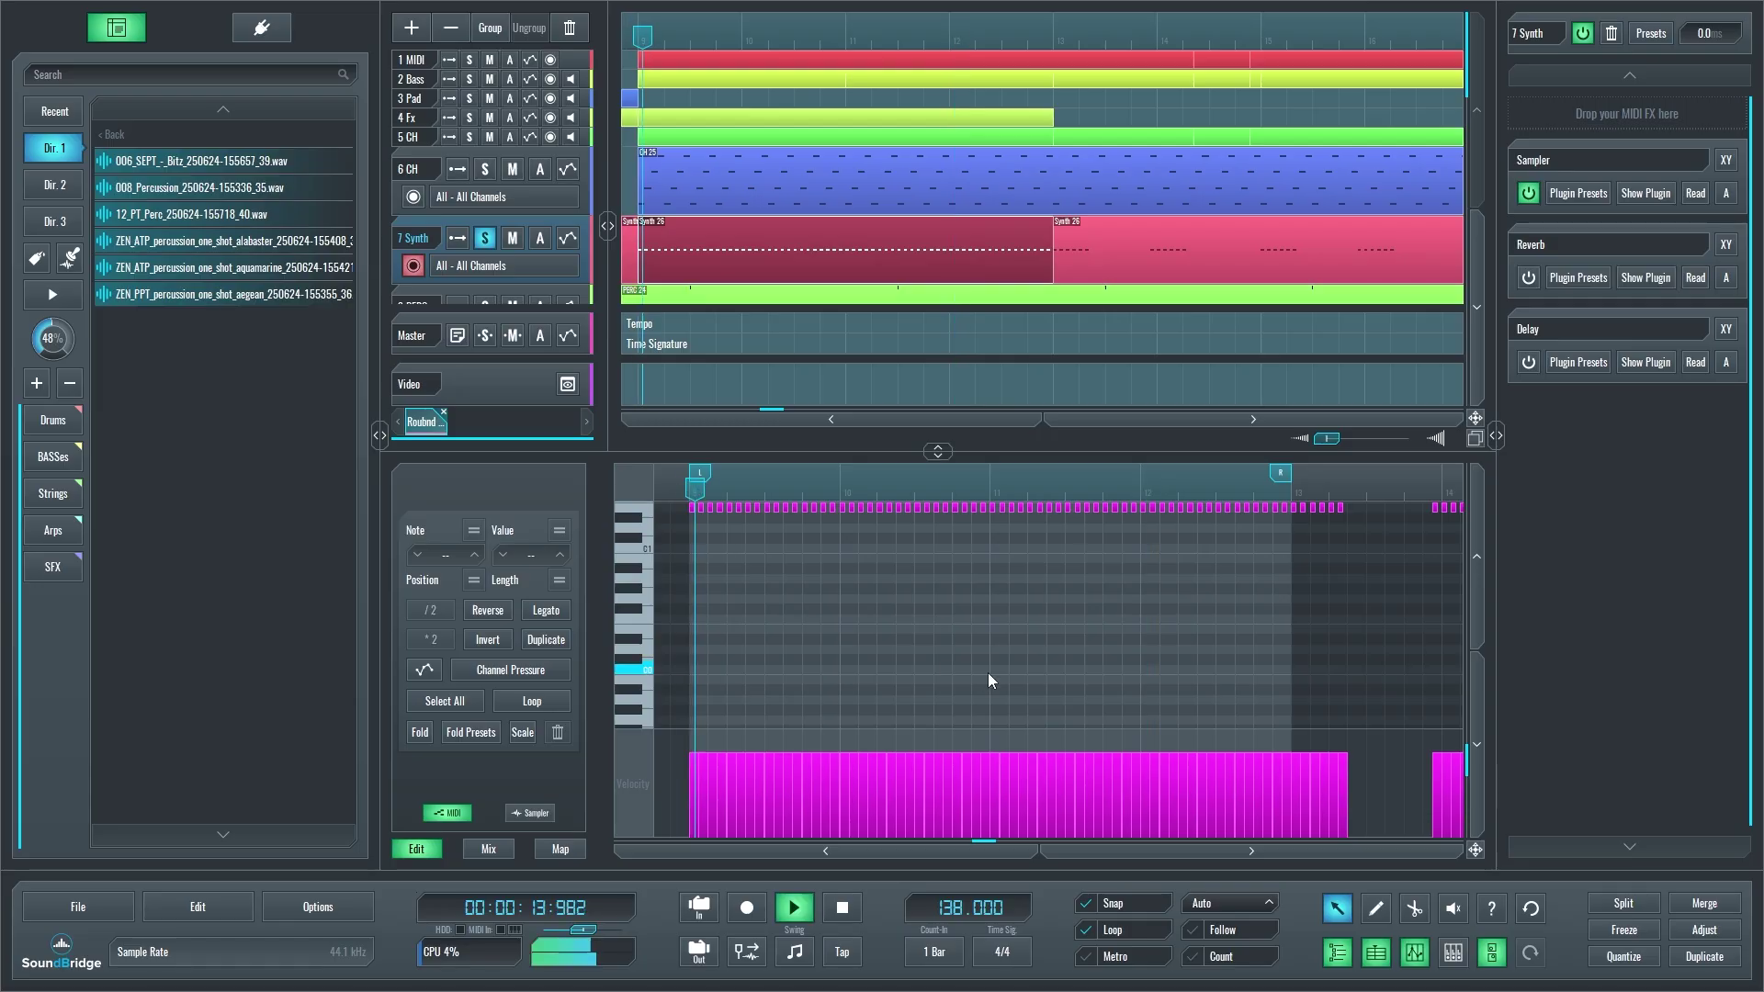
scroll(952, 629, up, 2)
scroll(952, 628, up, 1)
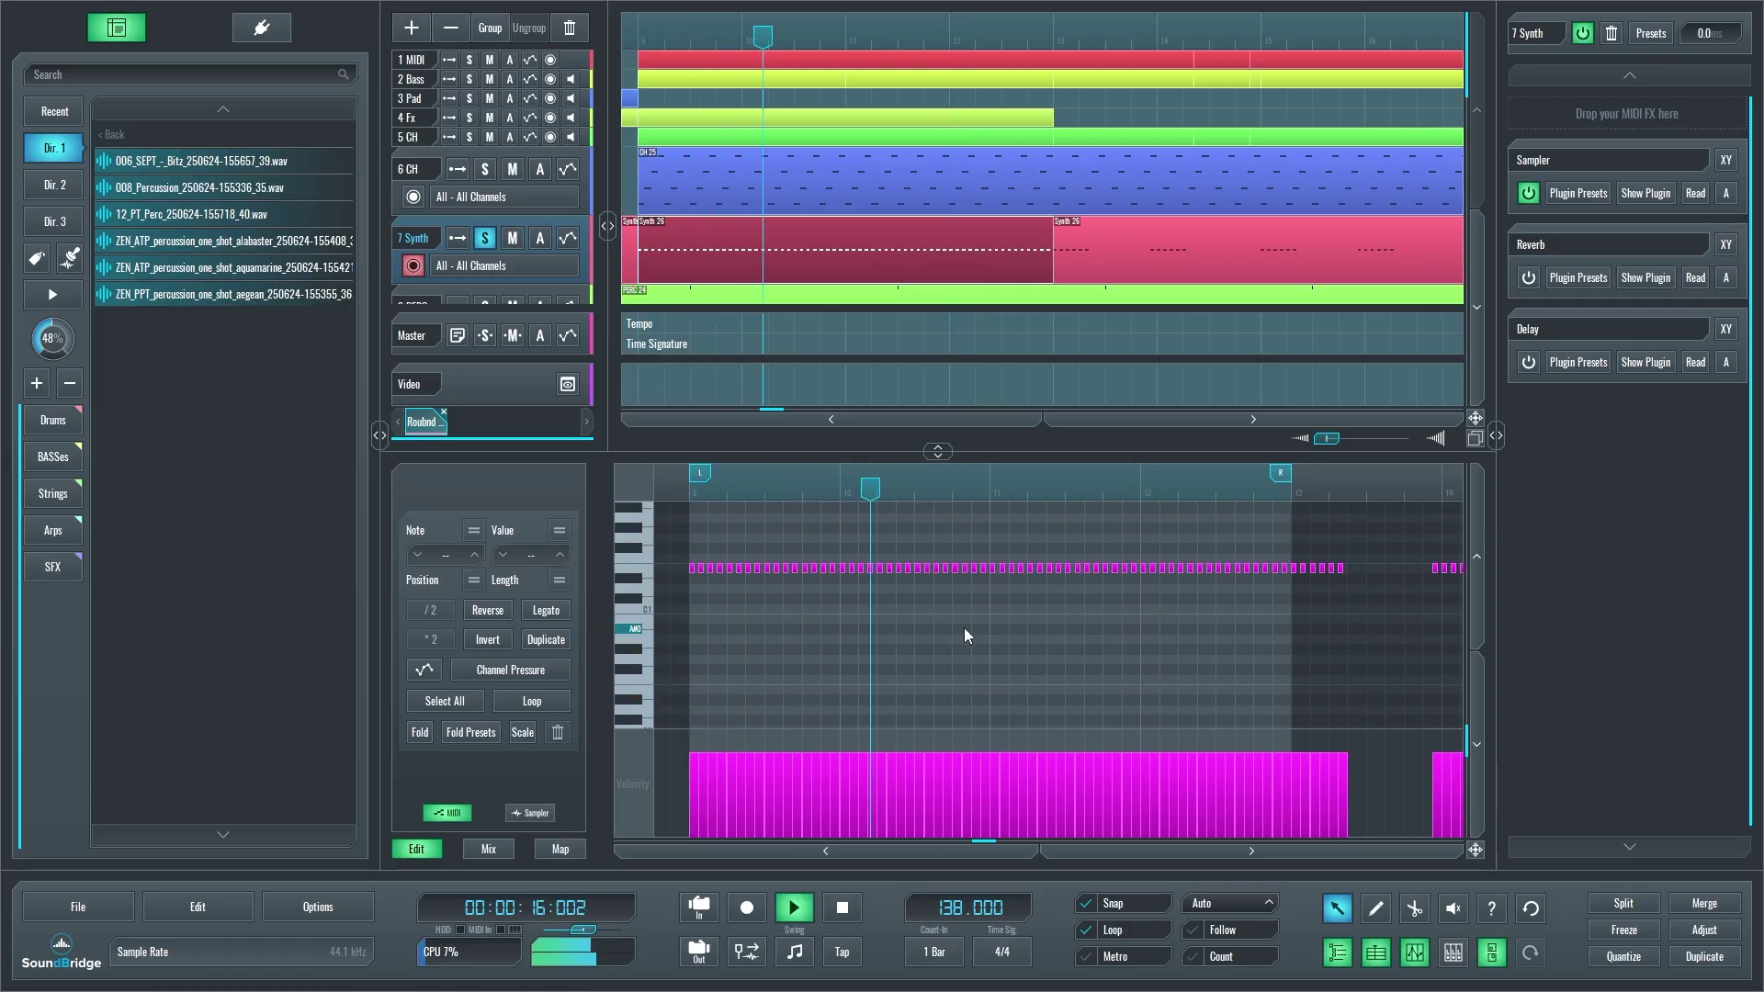
scroll(963, 626, down, 2)
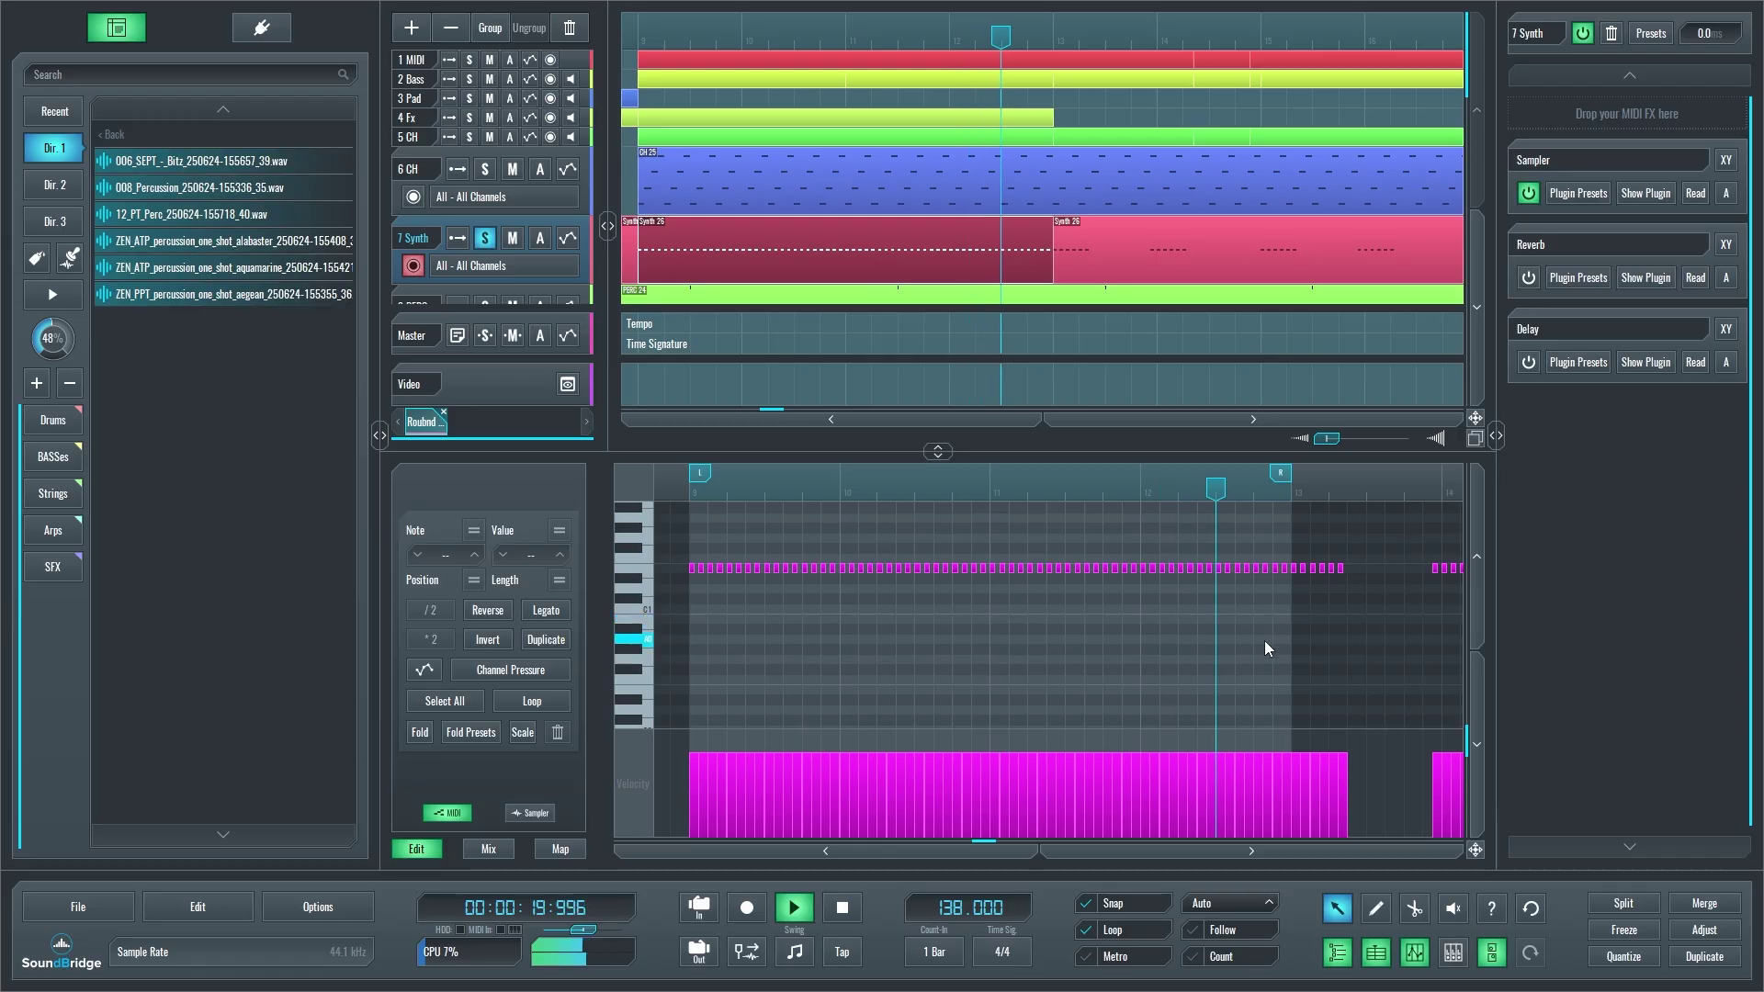
key(space)
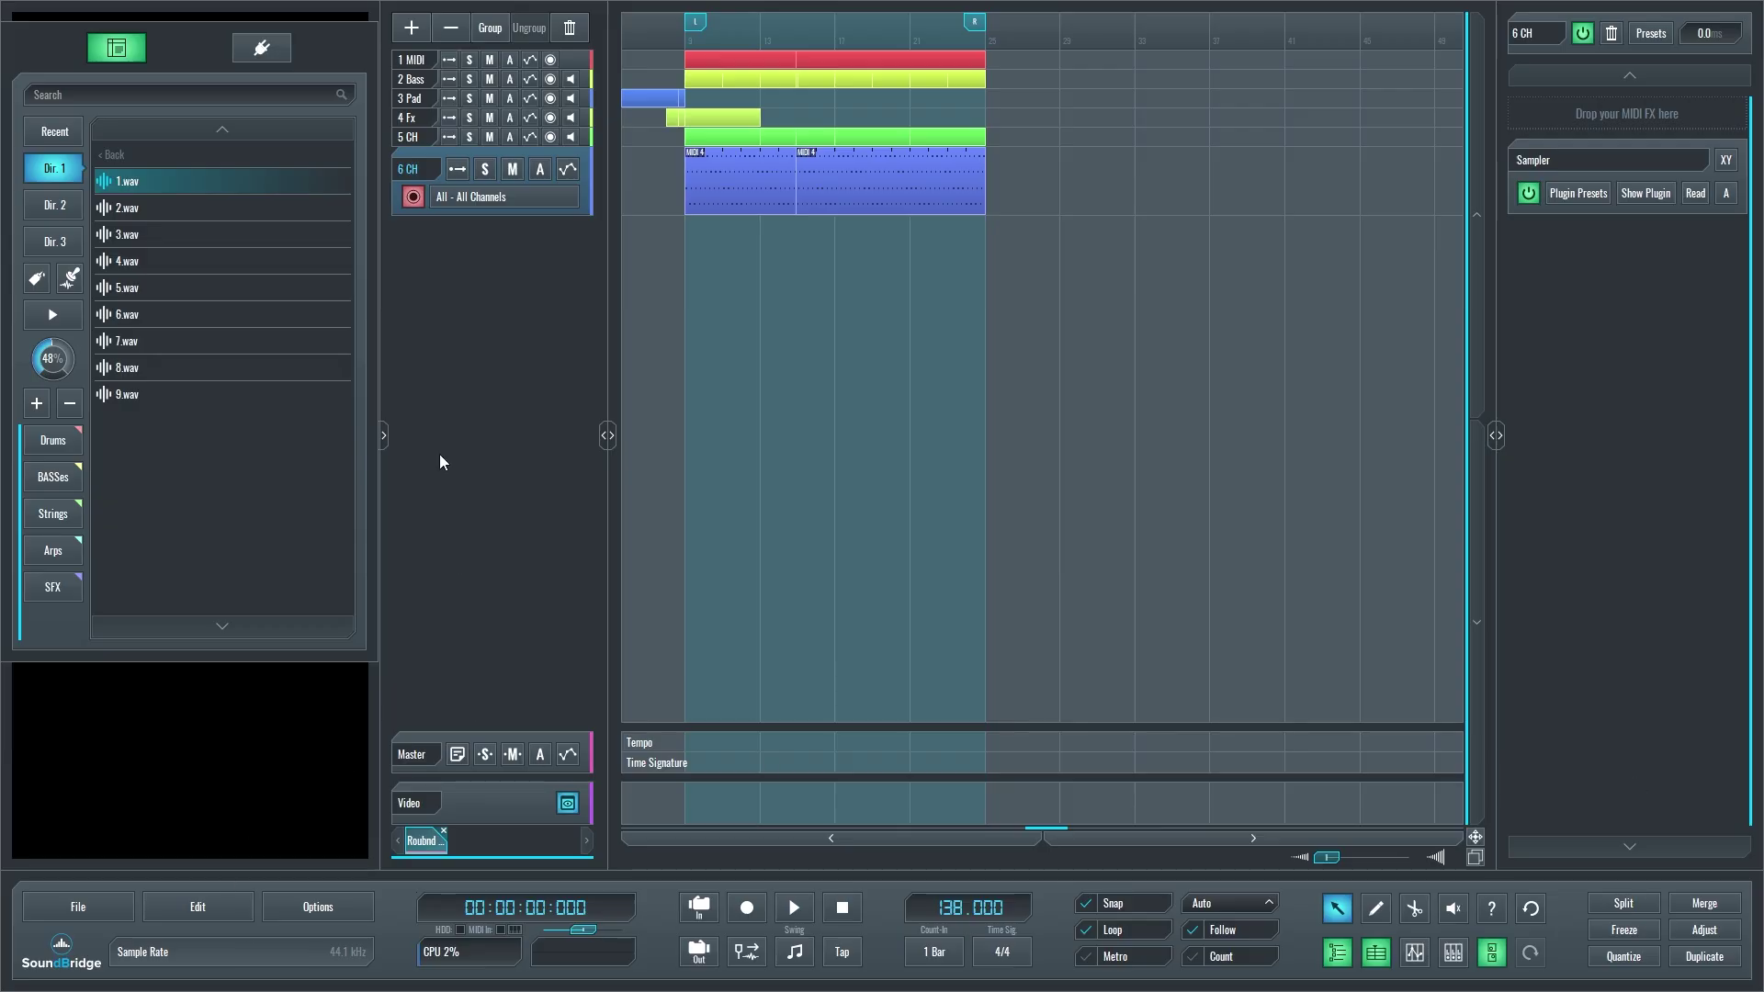
Step: Create one MIDI track named Synth with no instrument assigned
click(411, 32)
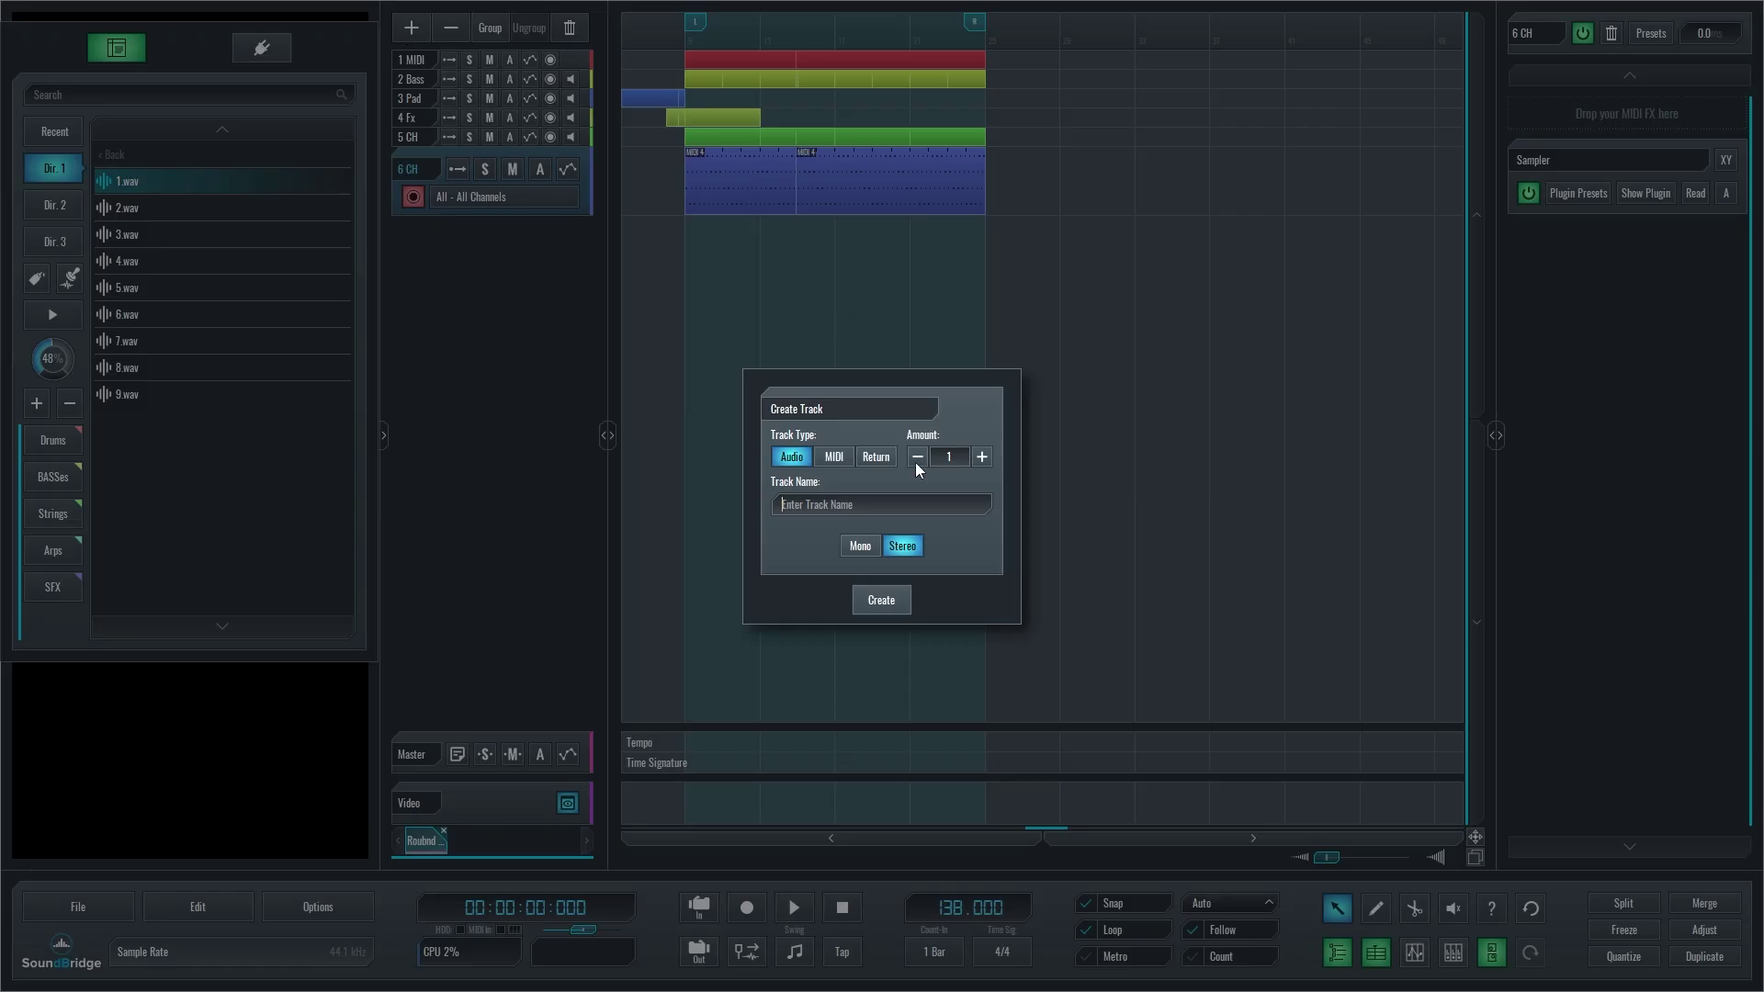
click(834, 458)
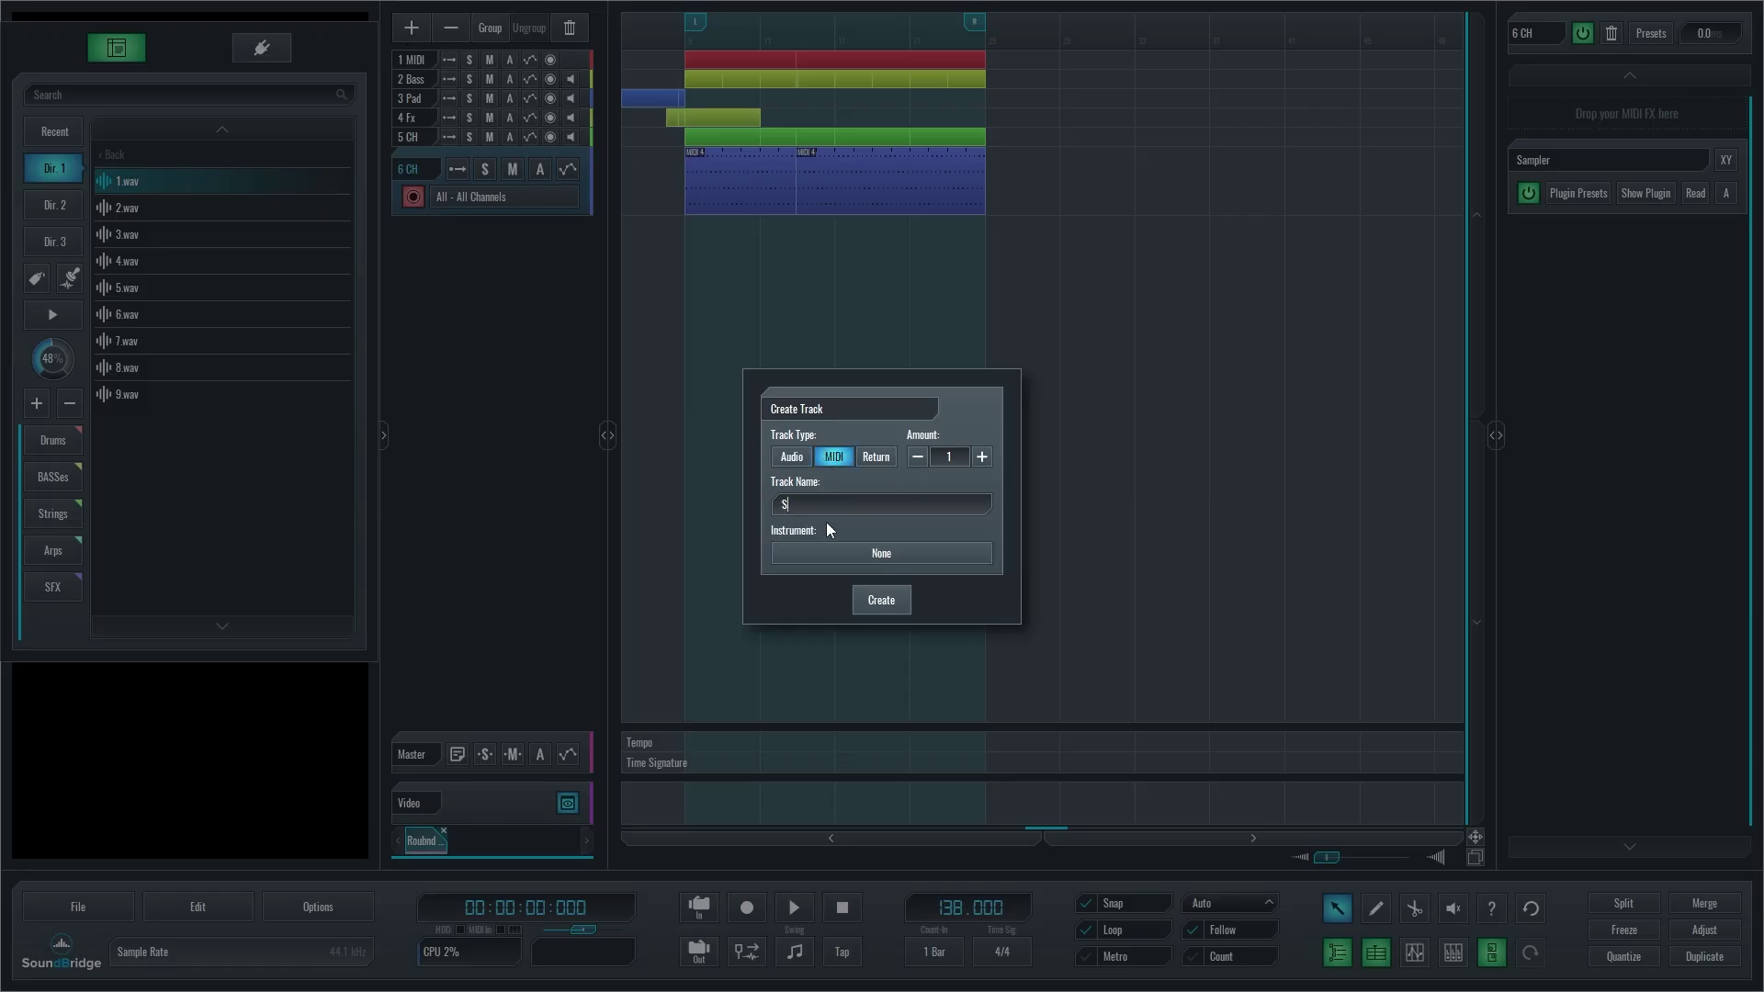
text(Synth)
key(Return)
Step: Draw a MIDI clip at the loop start on the Synth track and load 1.wav into its Sampler
key(2)
drag(687, 243, 788, 241)
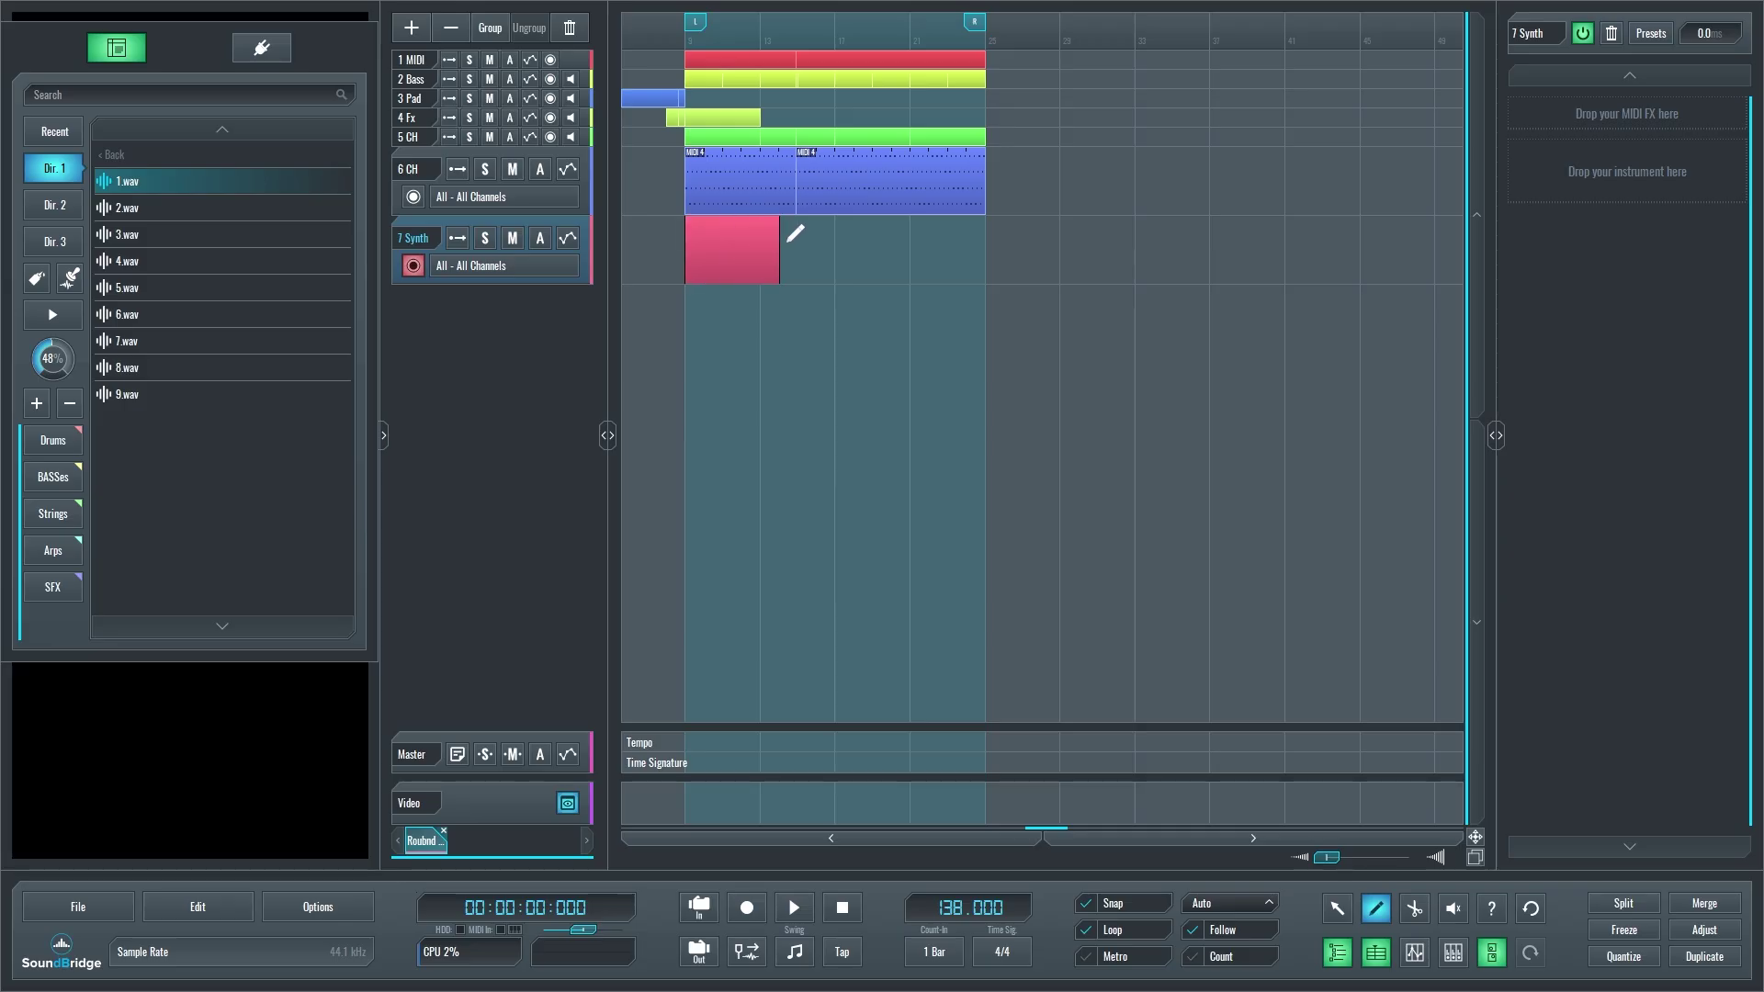
key(1)
double_click(723, 252)
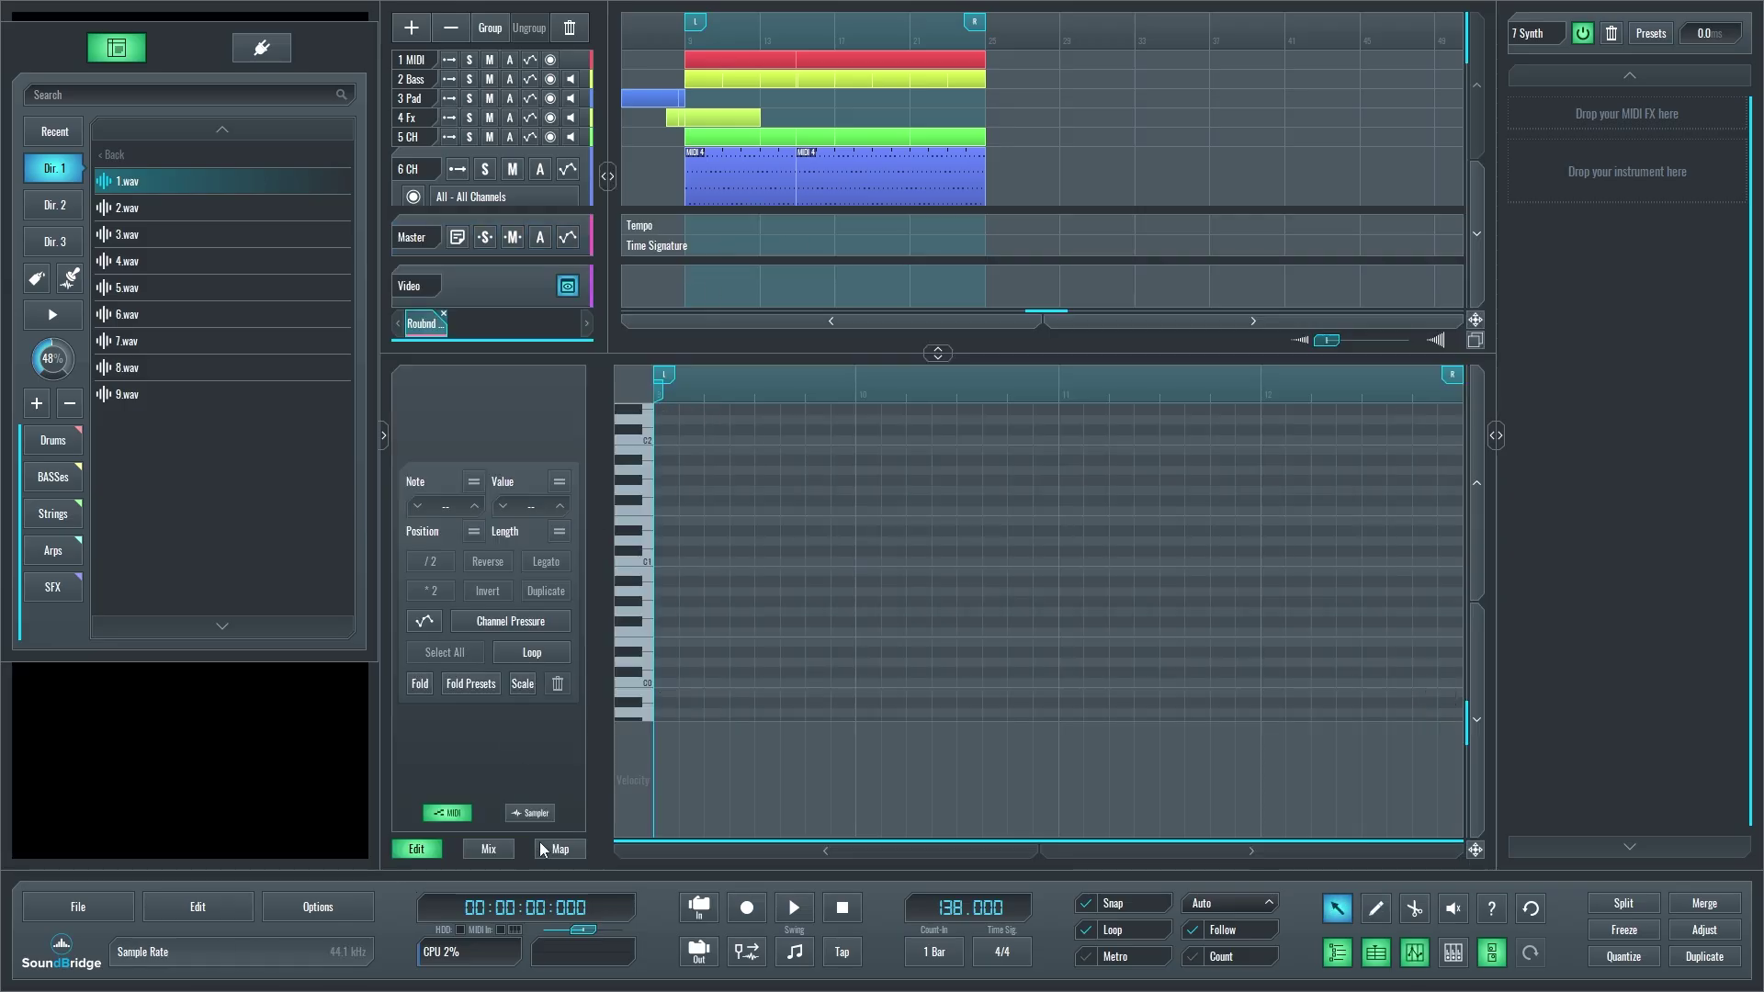
click(529, 814)
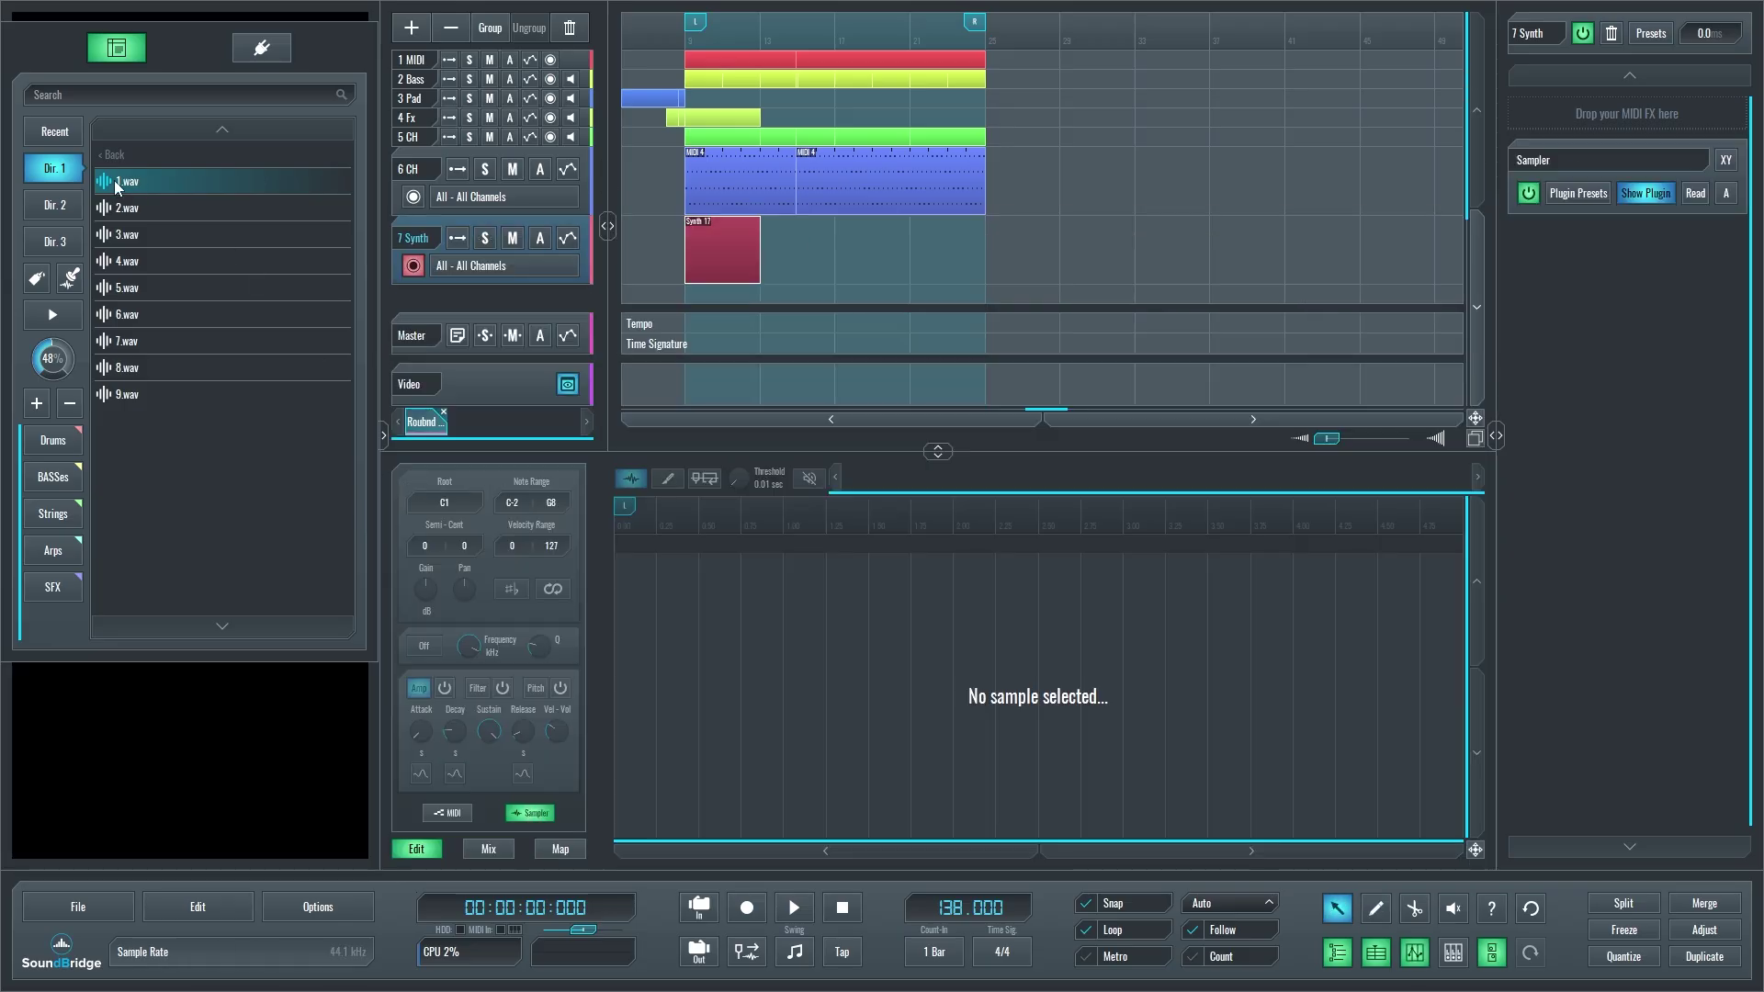
drag(116, 186, 687, 535)
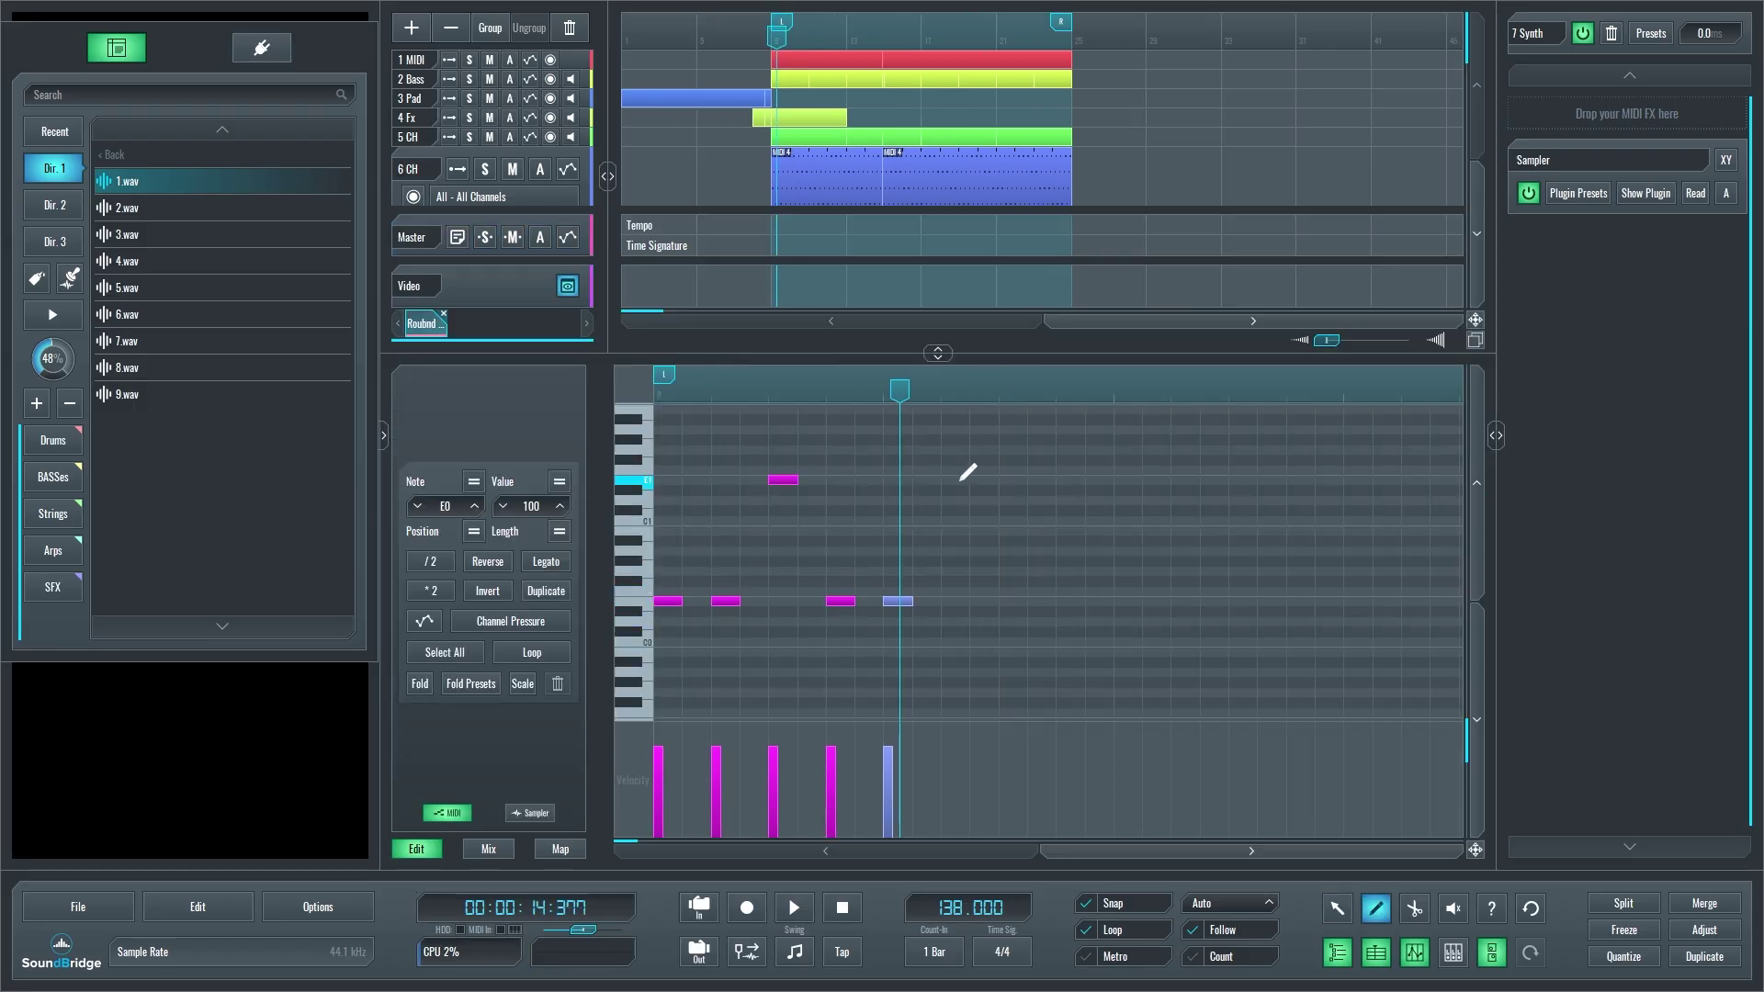
Step: Duplicate the short note pattern in the Synth clip and audition it briefly
key(ctrl+d)
key(space)
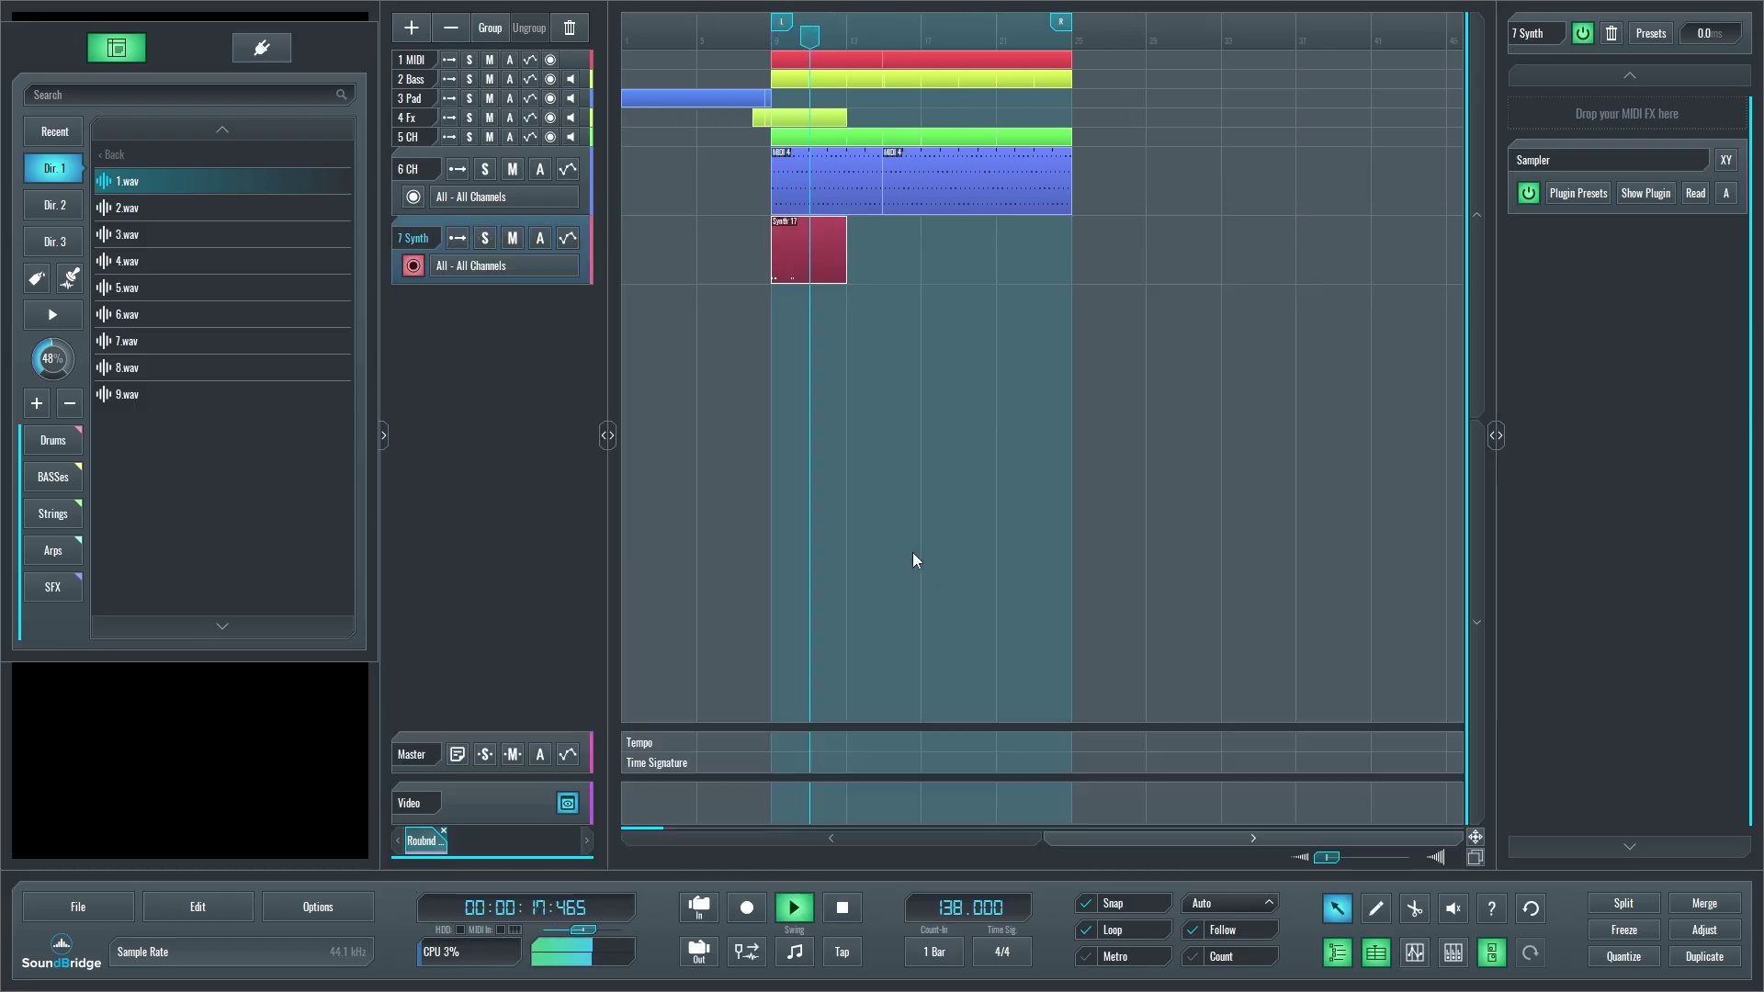
key(space)
Step: Shorten the Synth clip to two bars and enable looping for its notes
scroll(816, 267, up, 3)
drag(909, 266, 802, 267)
double_click(783, 265)
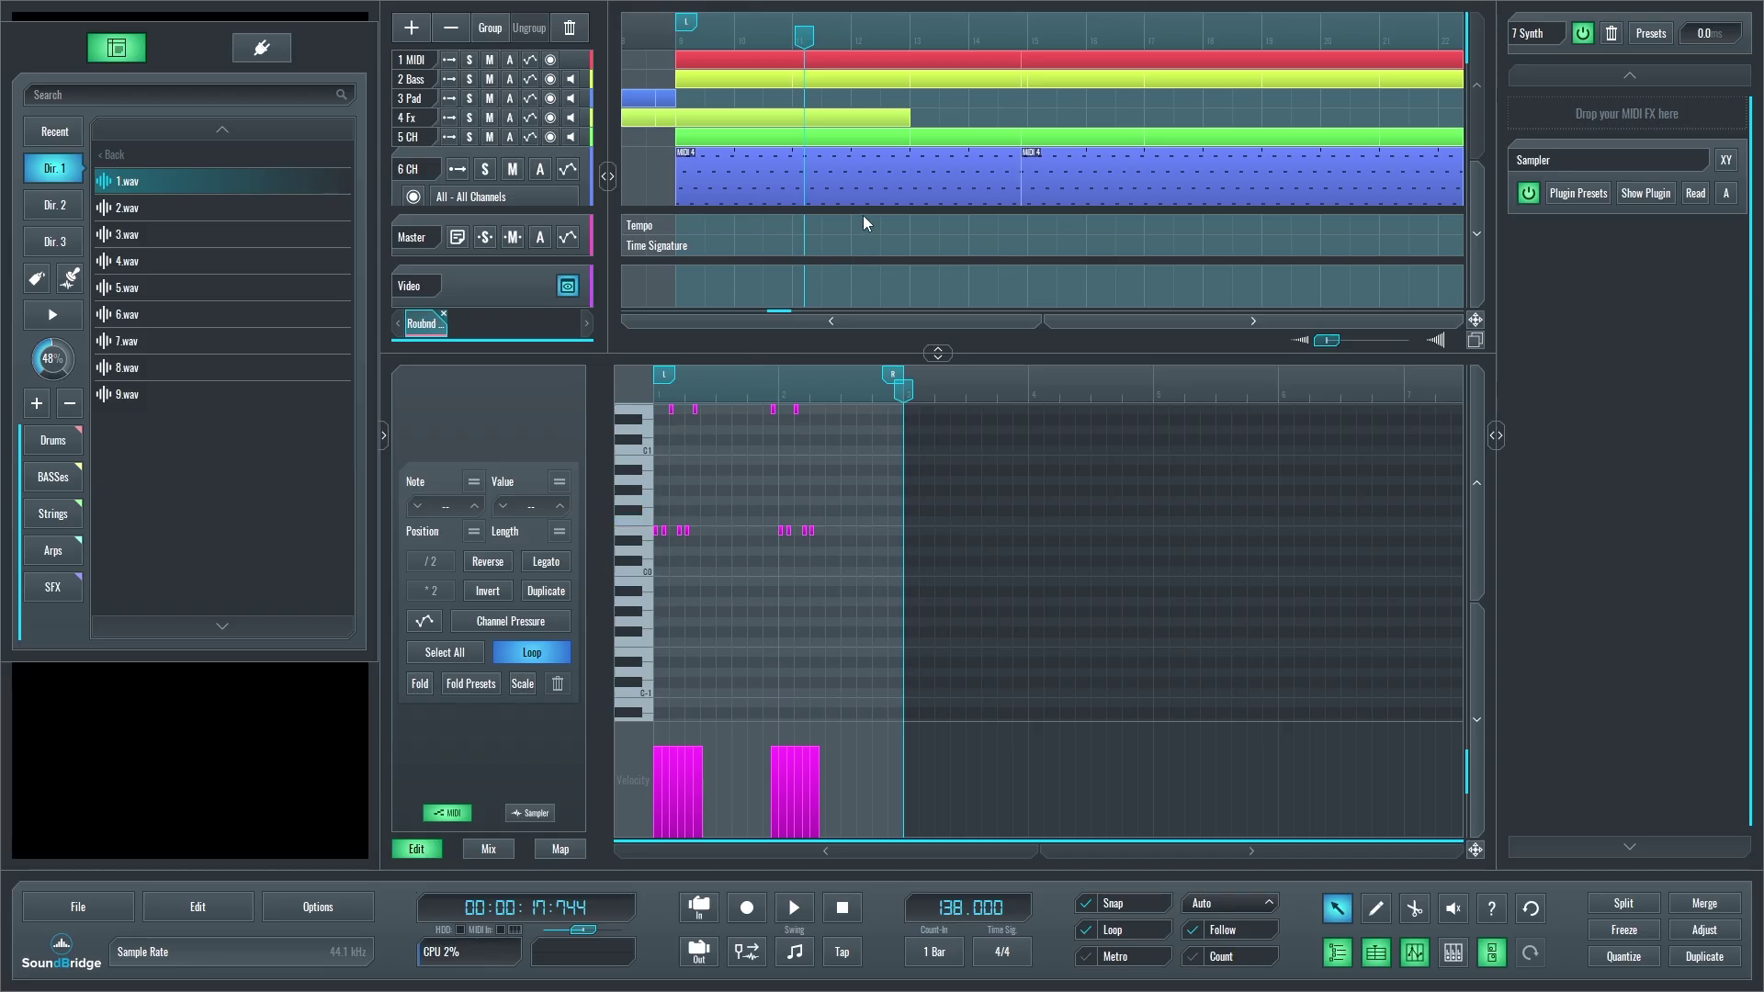
key(Escape)
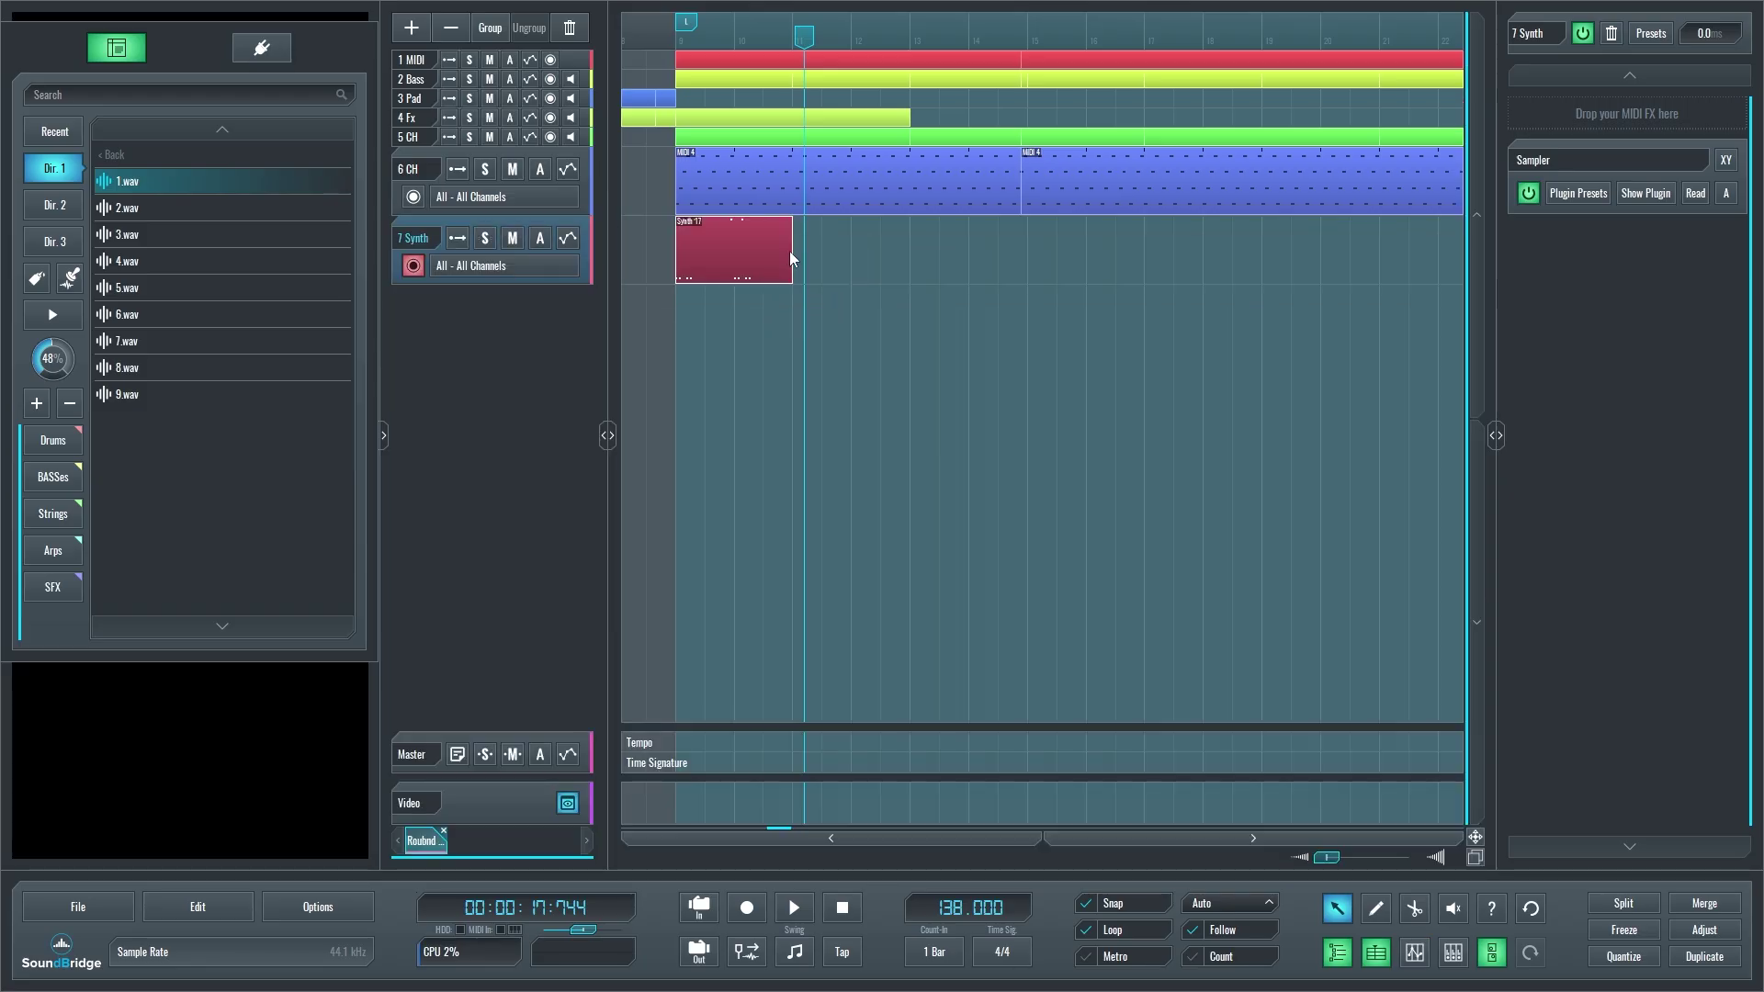
Step: Extend the looped Synth clip to the end of the song's loop region and play it back
drag(790, 257, 1461, 257)
scroll(1041, 258, down, 3)
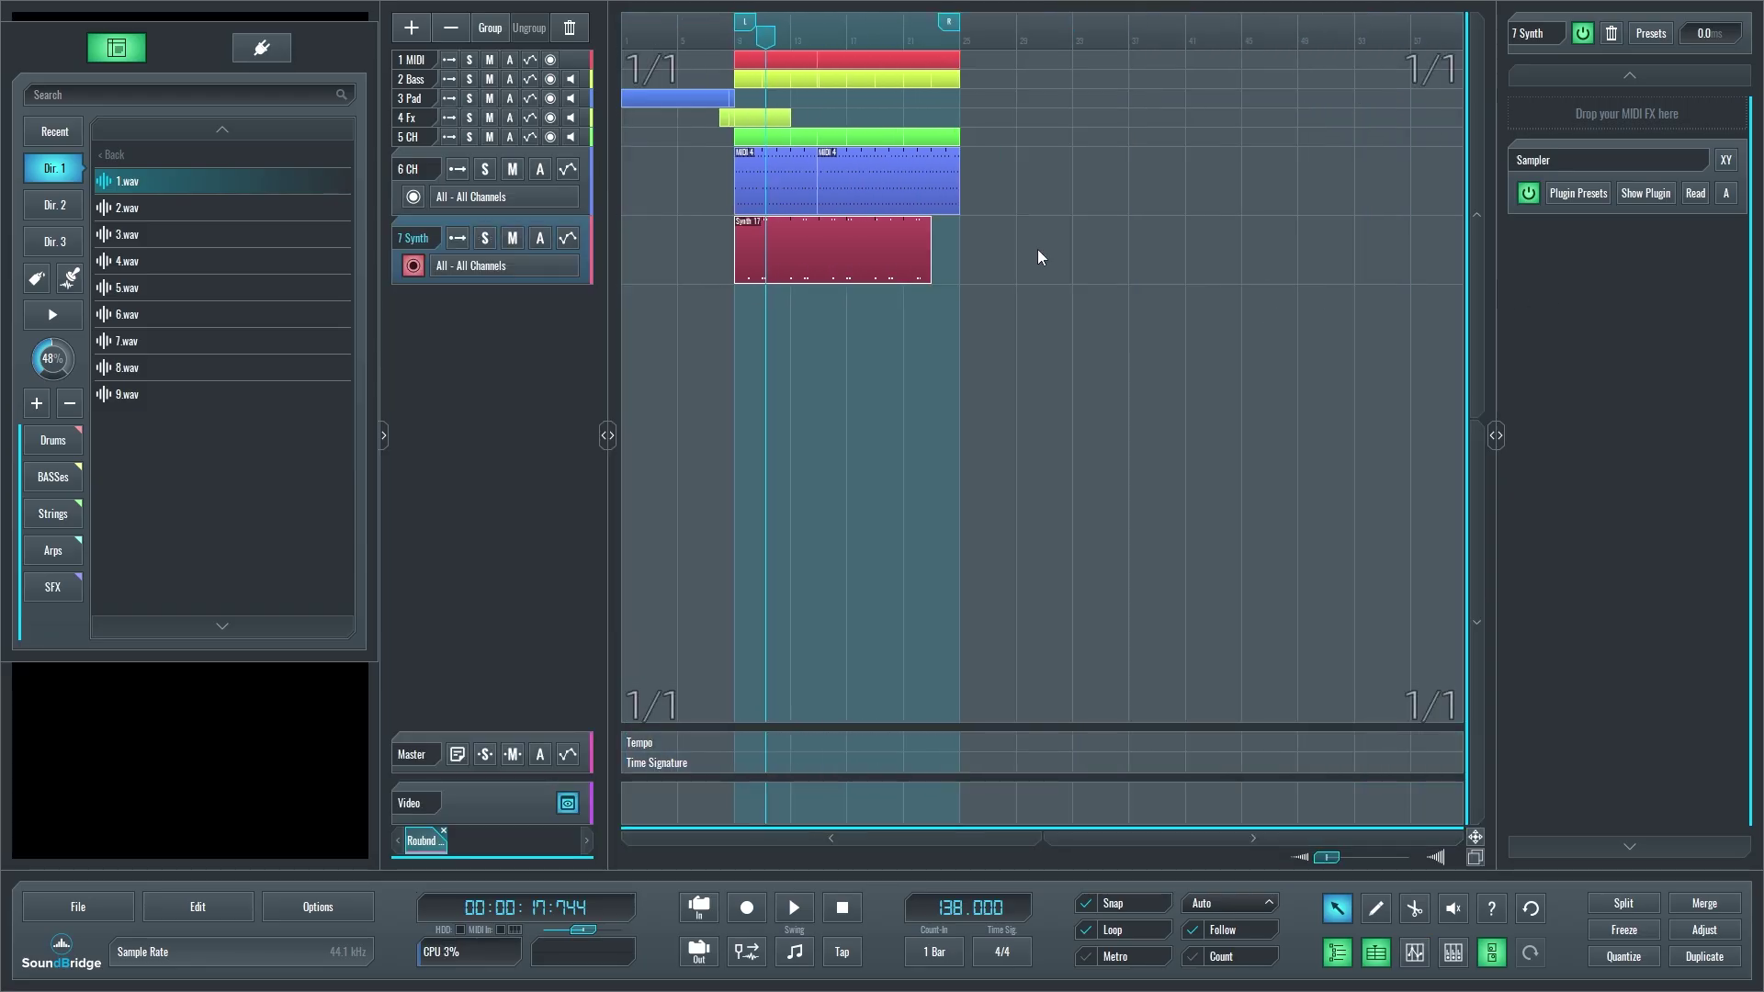
key(space)
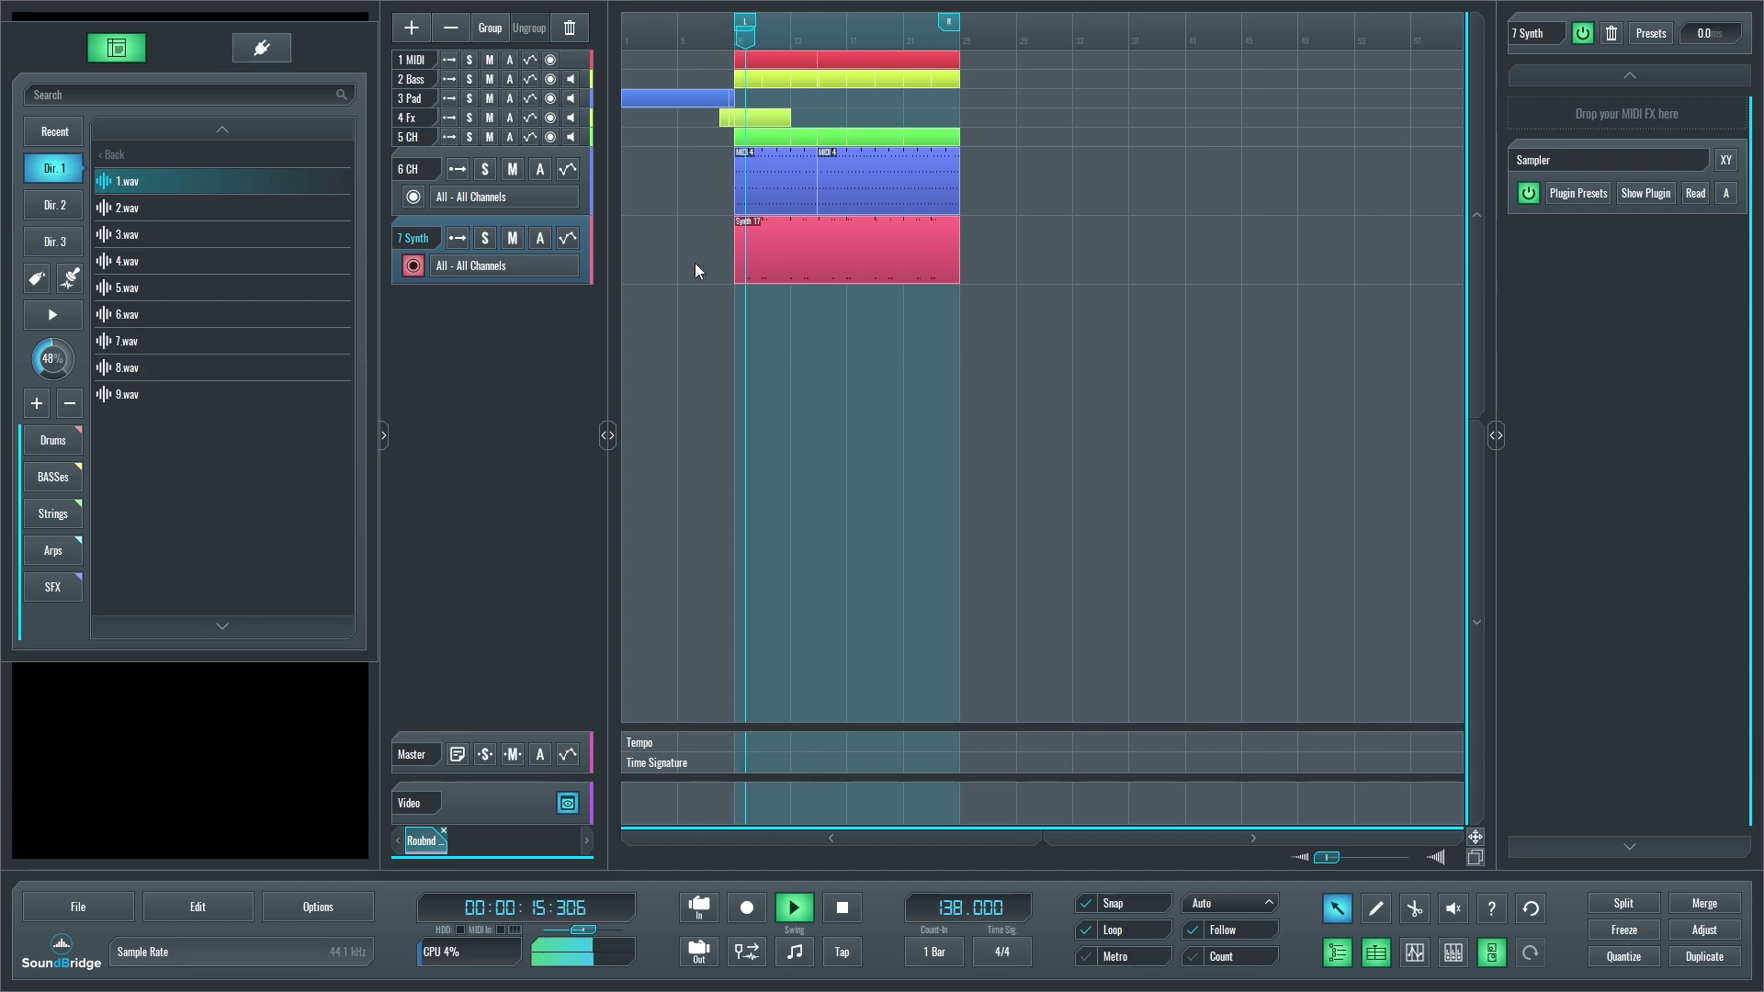
scroll(829, 284, up, 5)
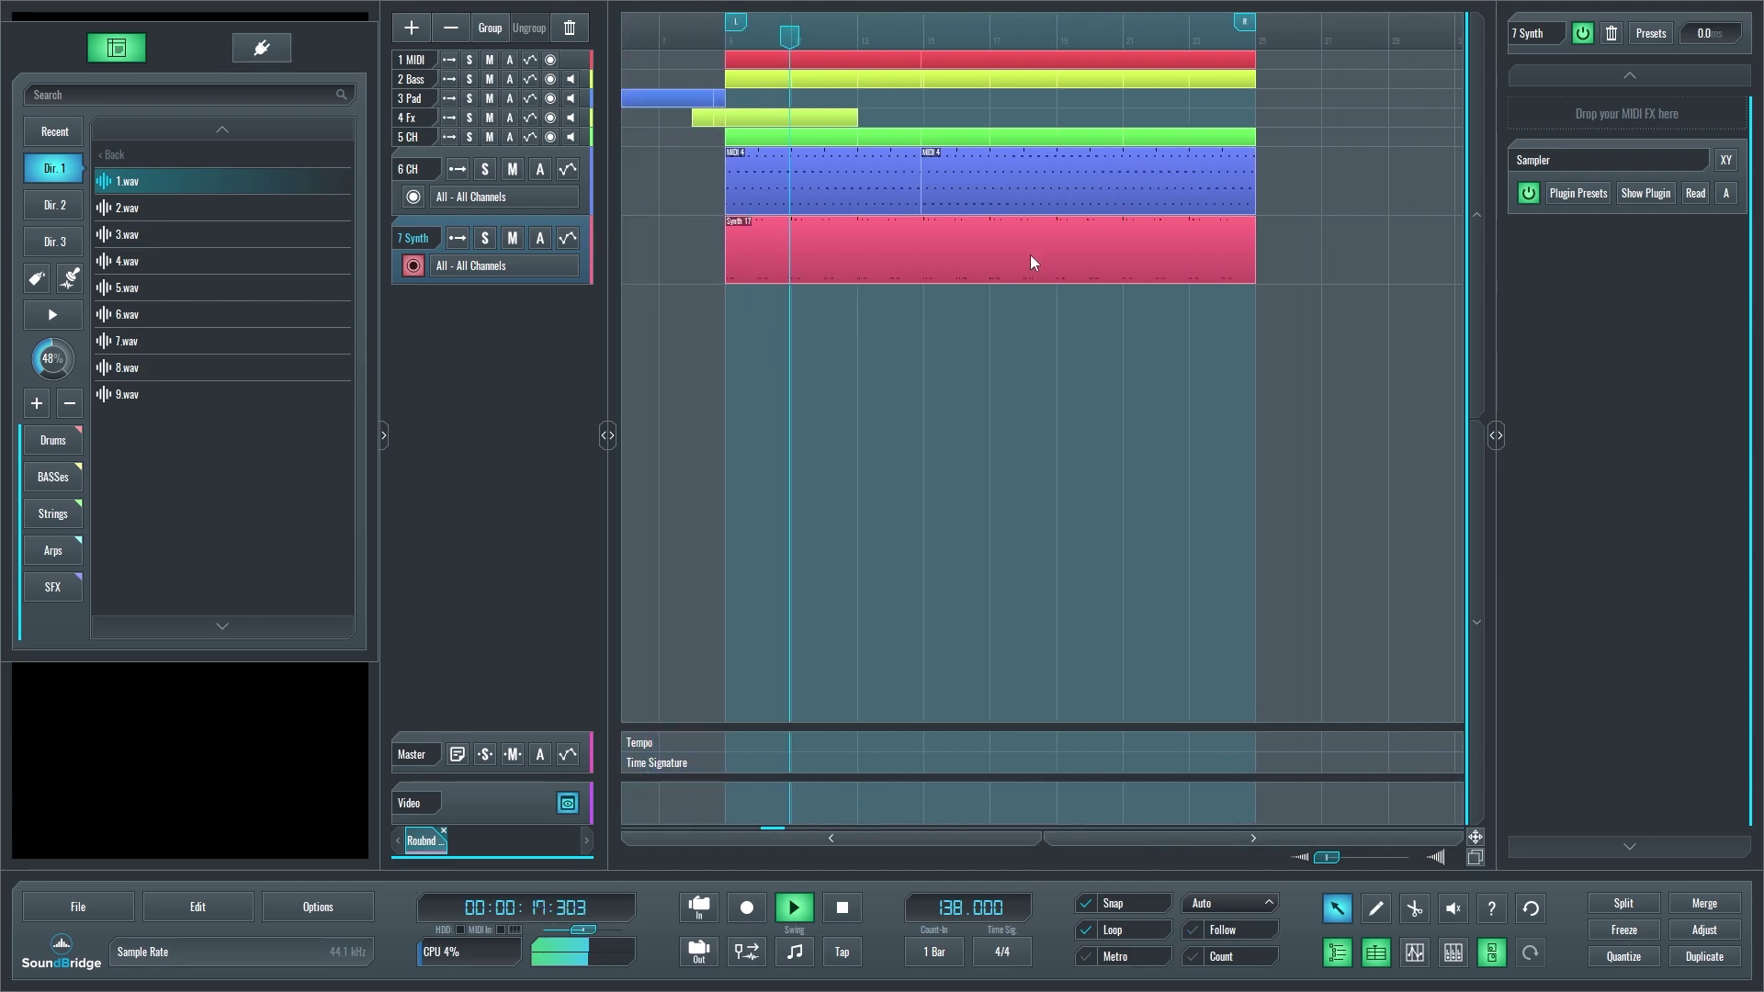
key(space)
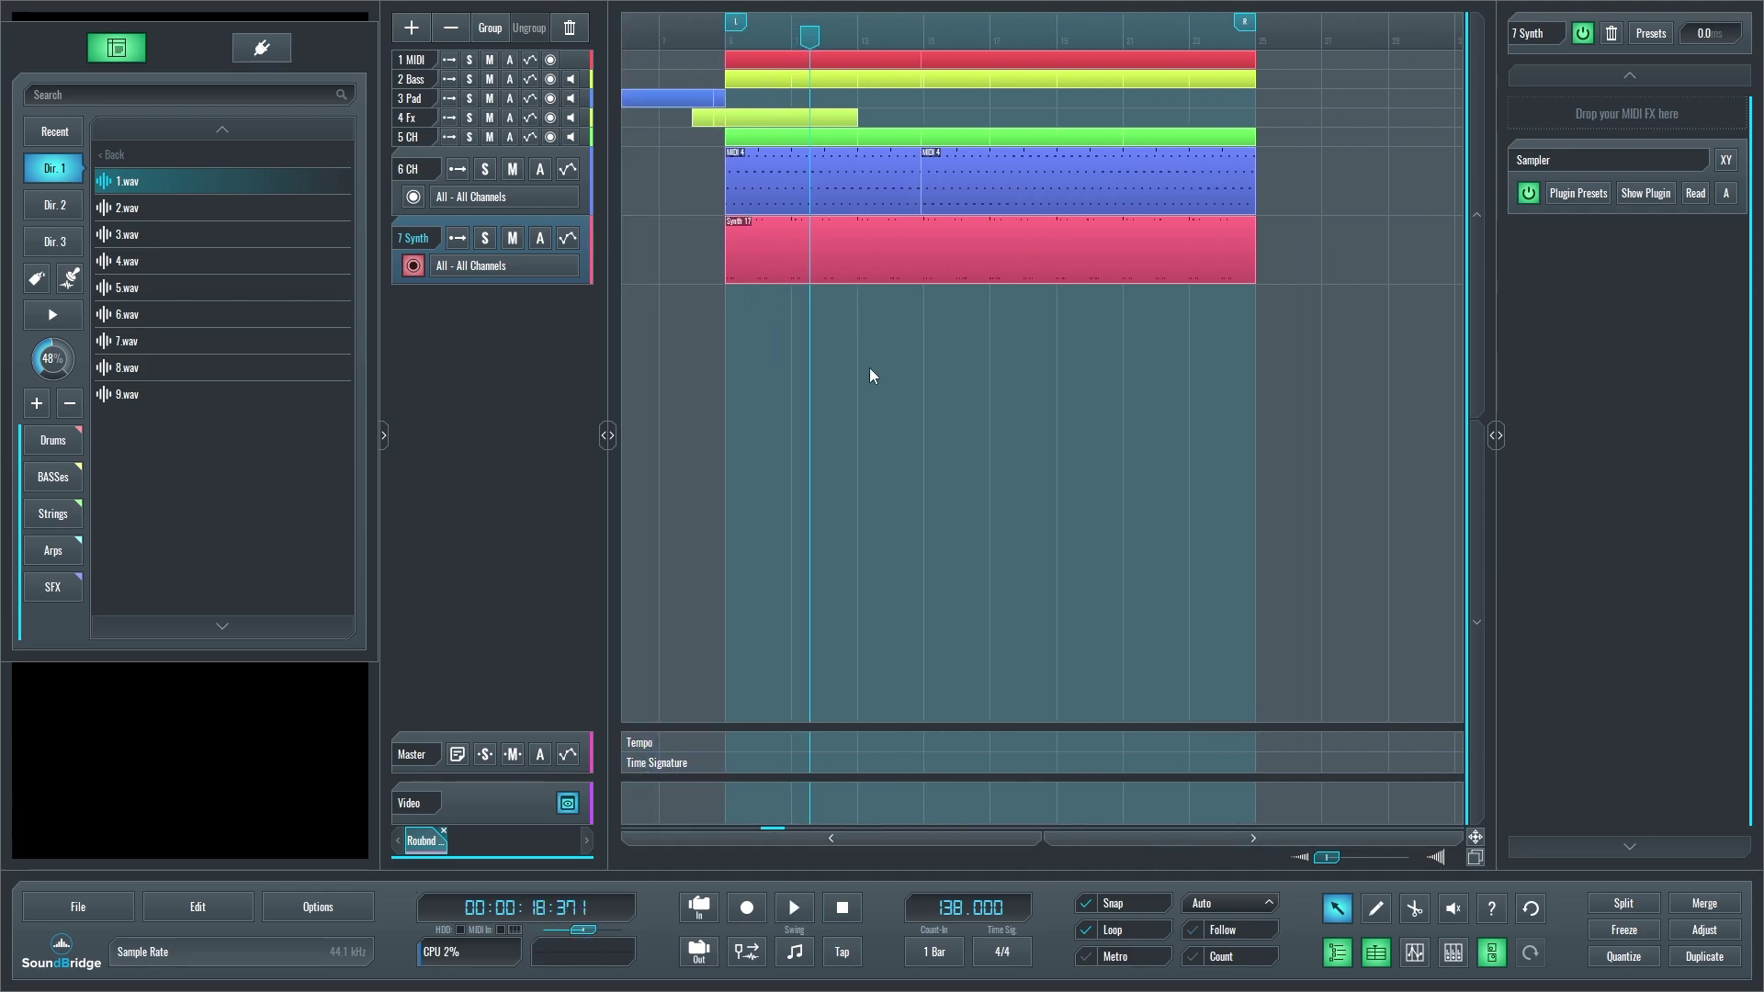
Step: Add the Reverb plugin to the Synth track, set its Wet to 22.51, and audition the track soloed
click(273, 56)
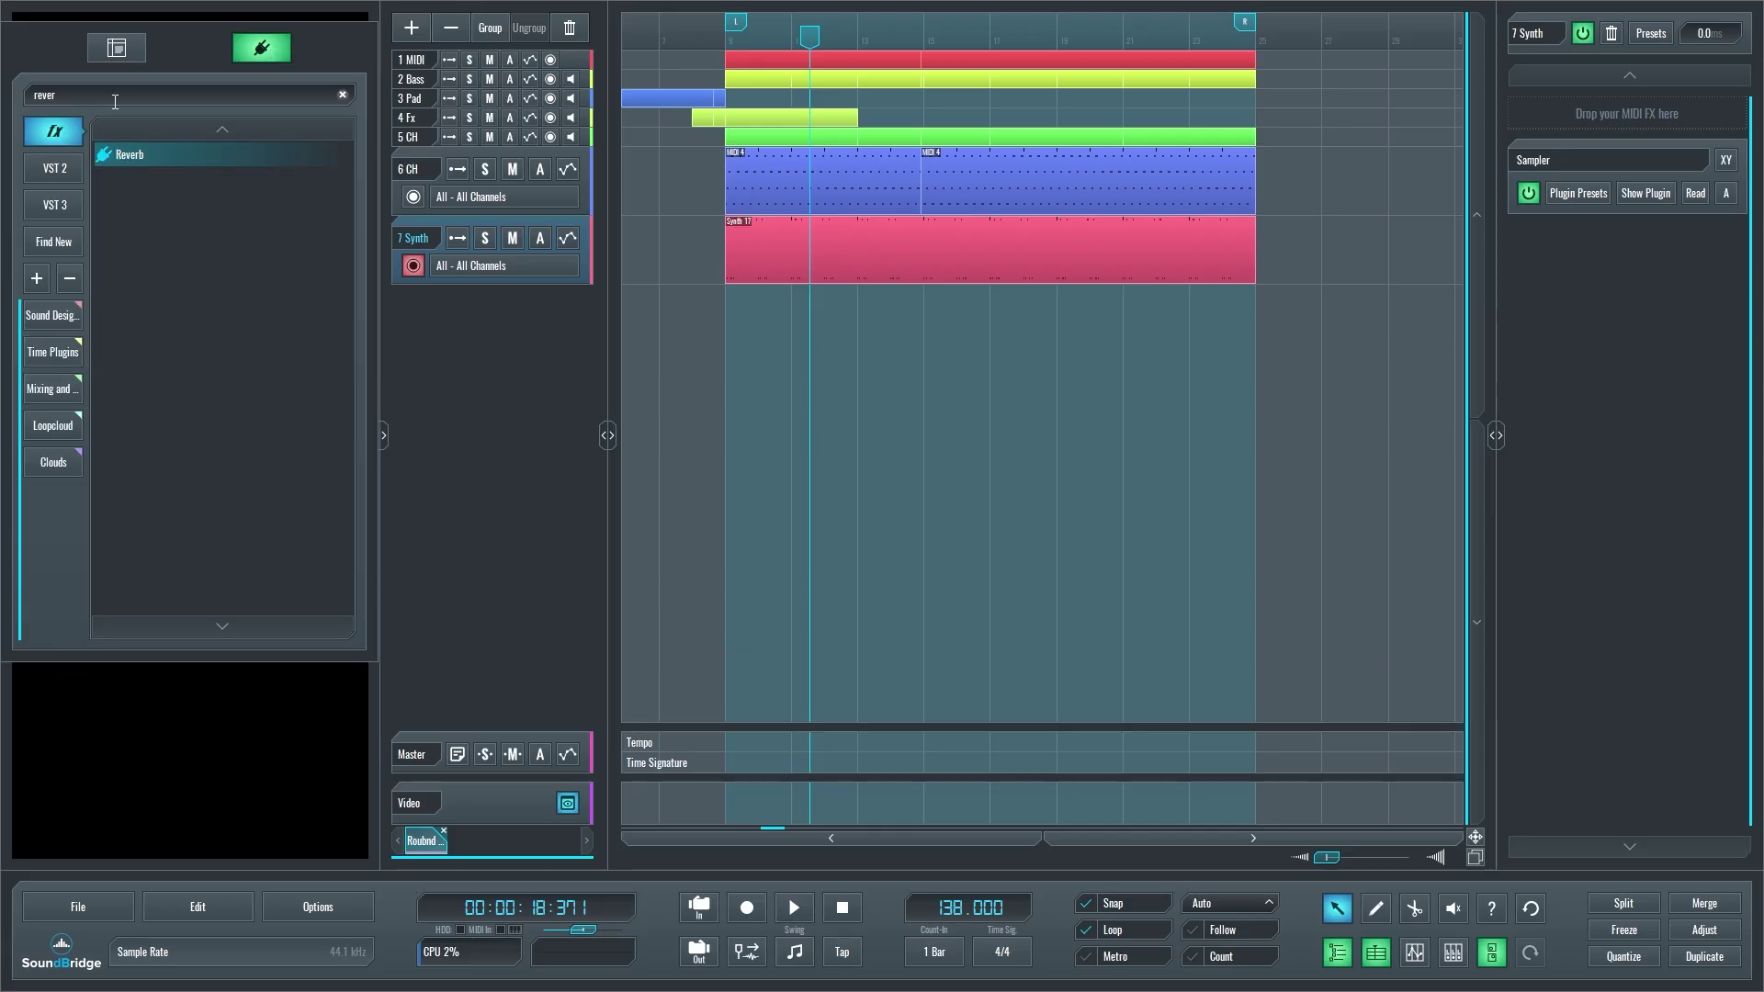
drag(135, 158, 1544, 331)
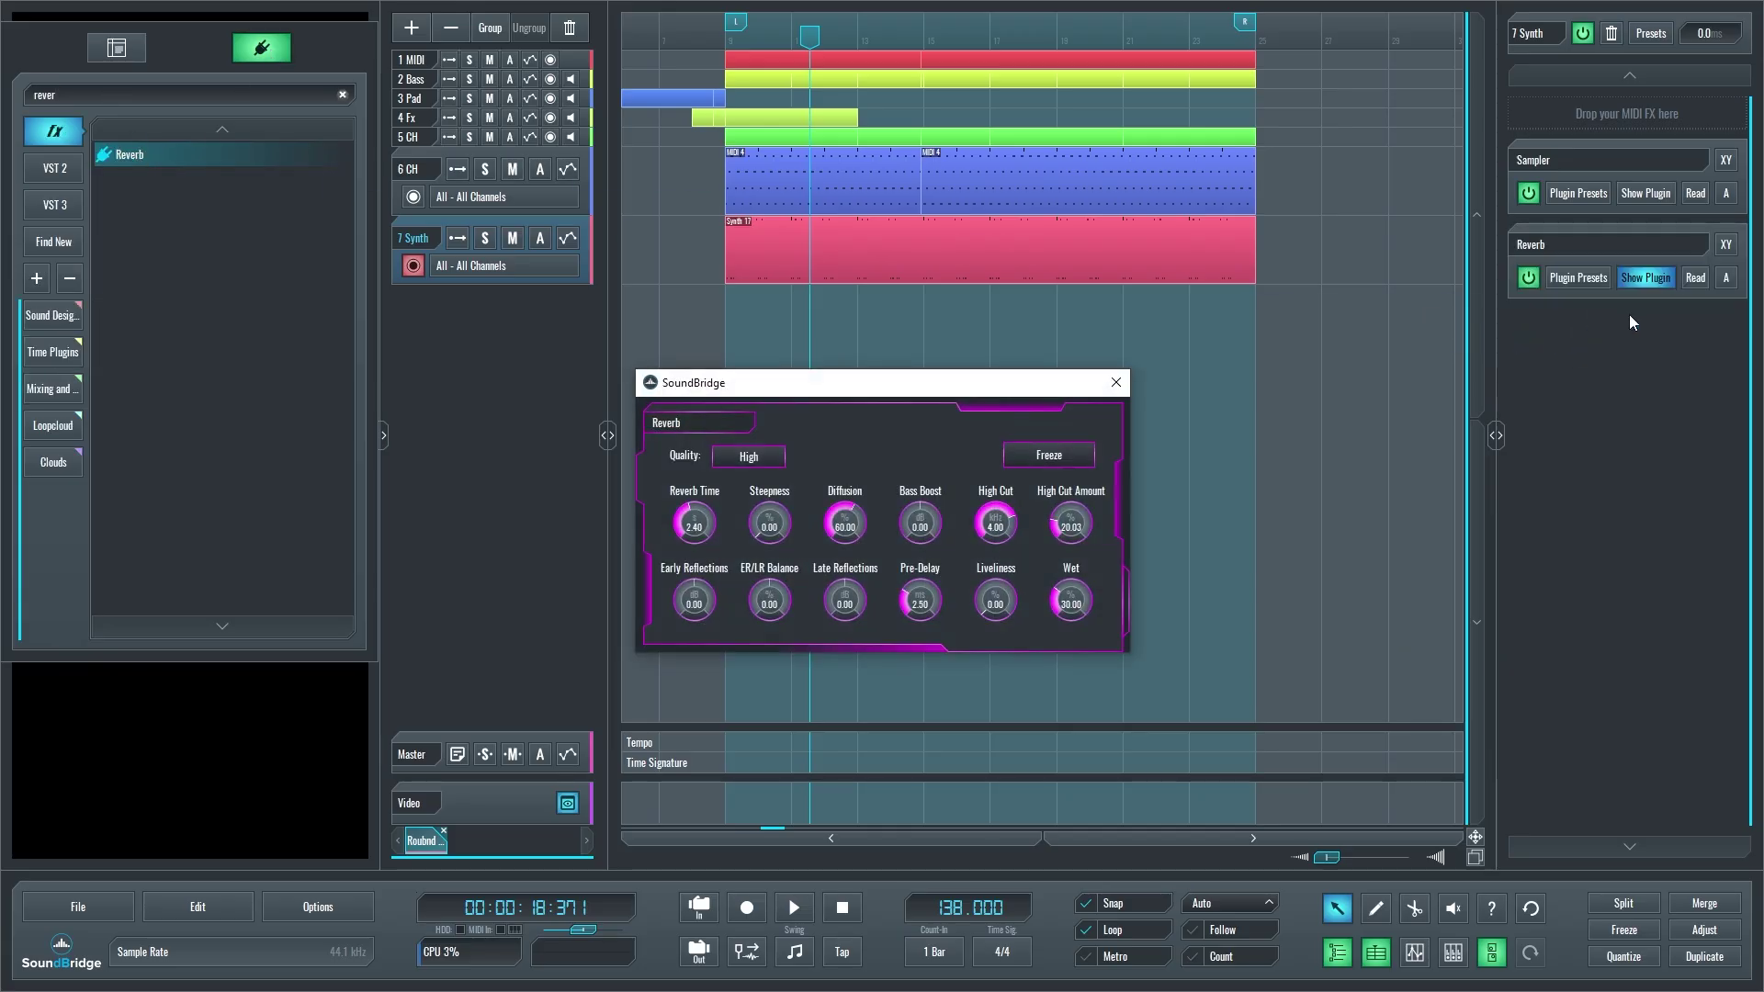
key(space)
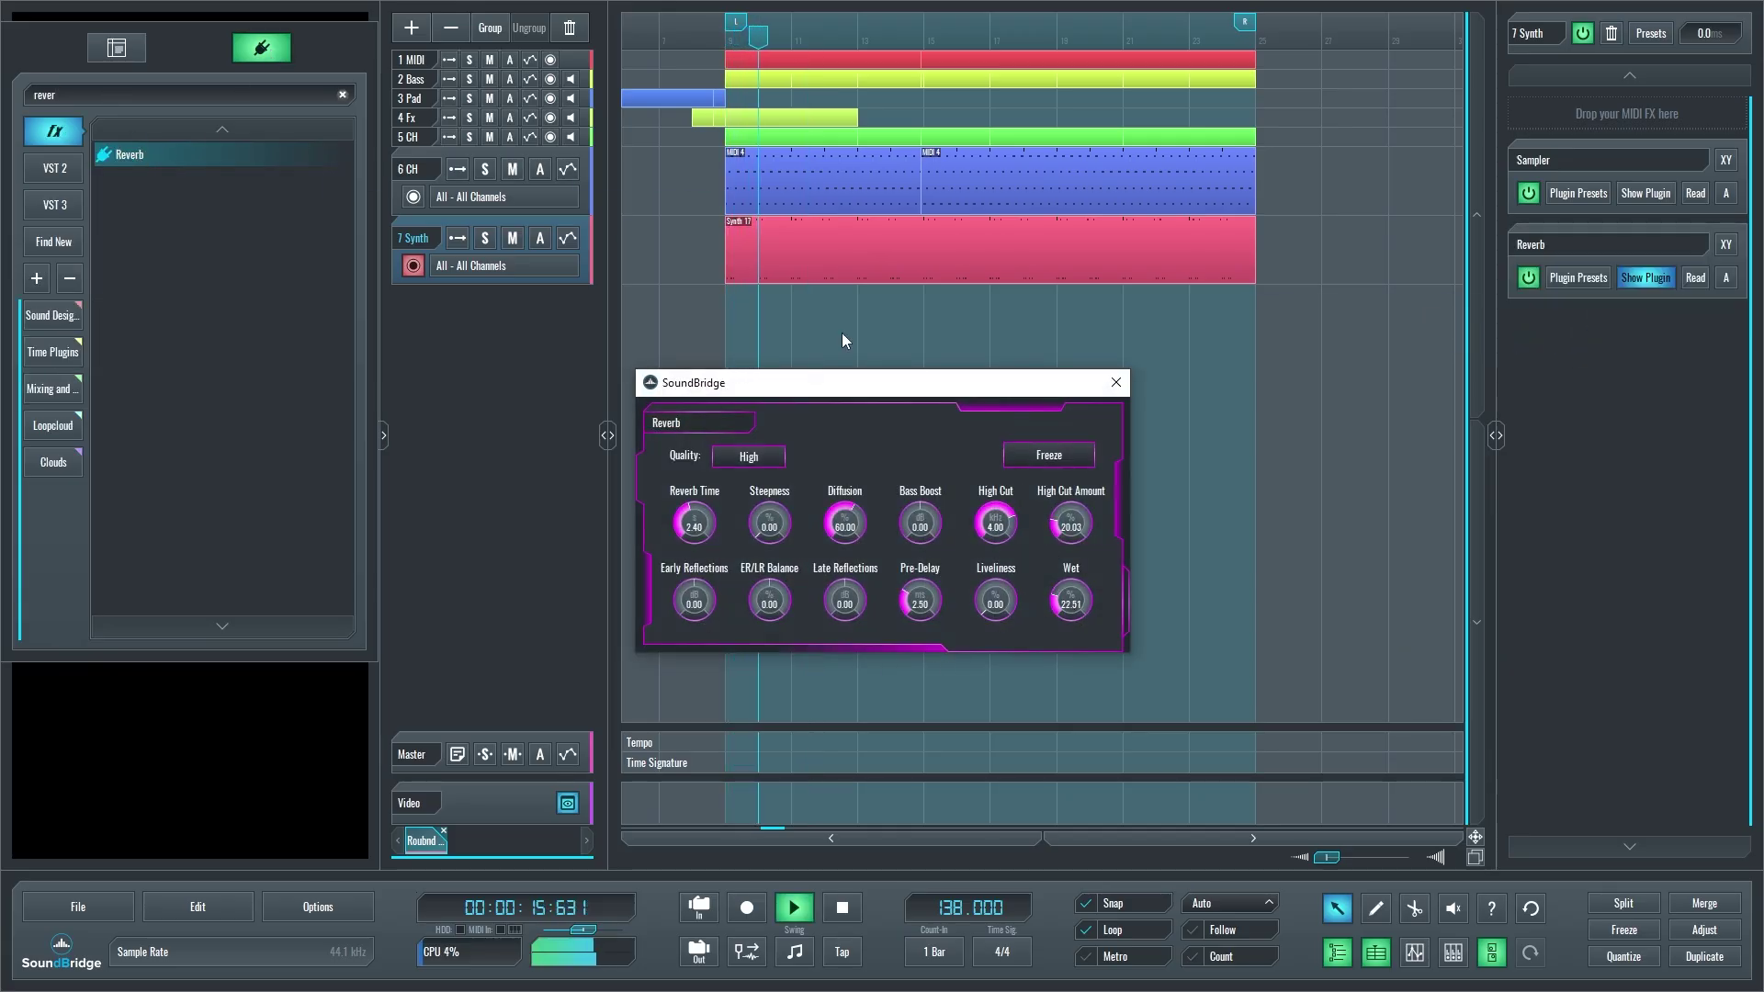
click(486, 239)
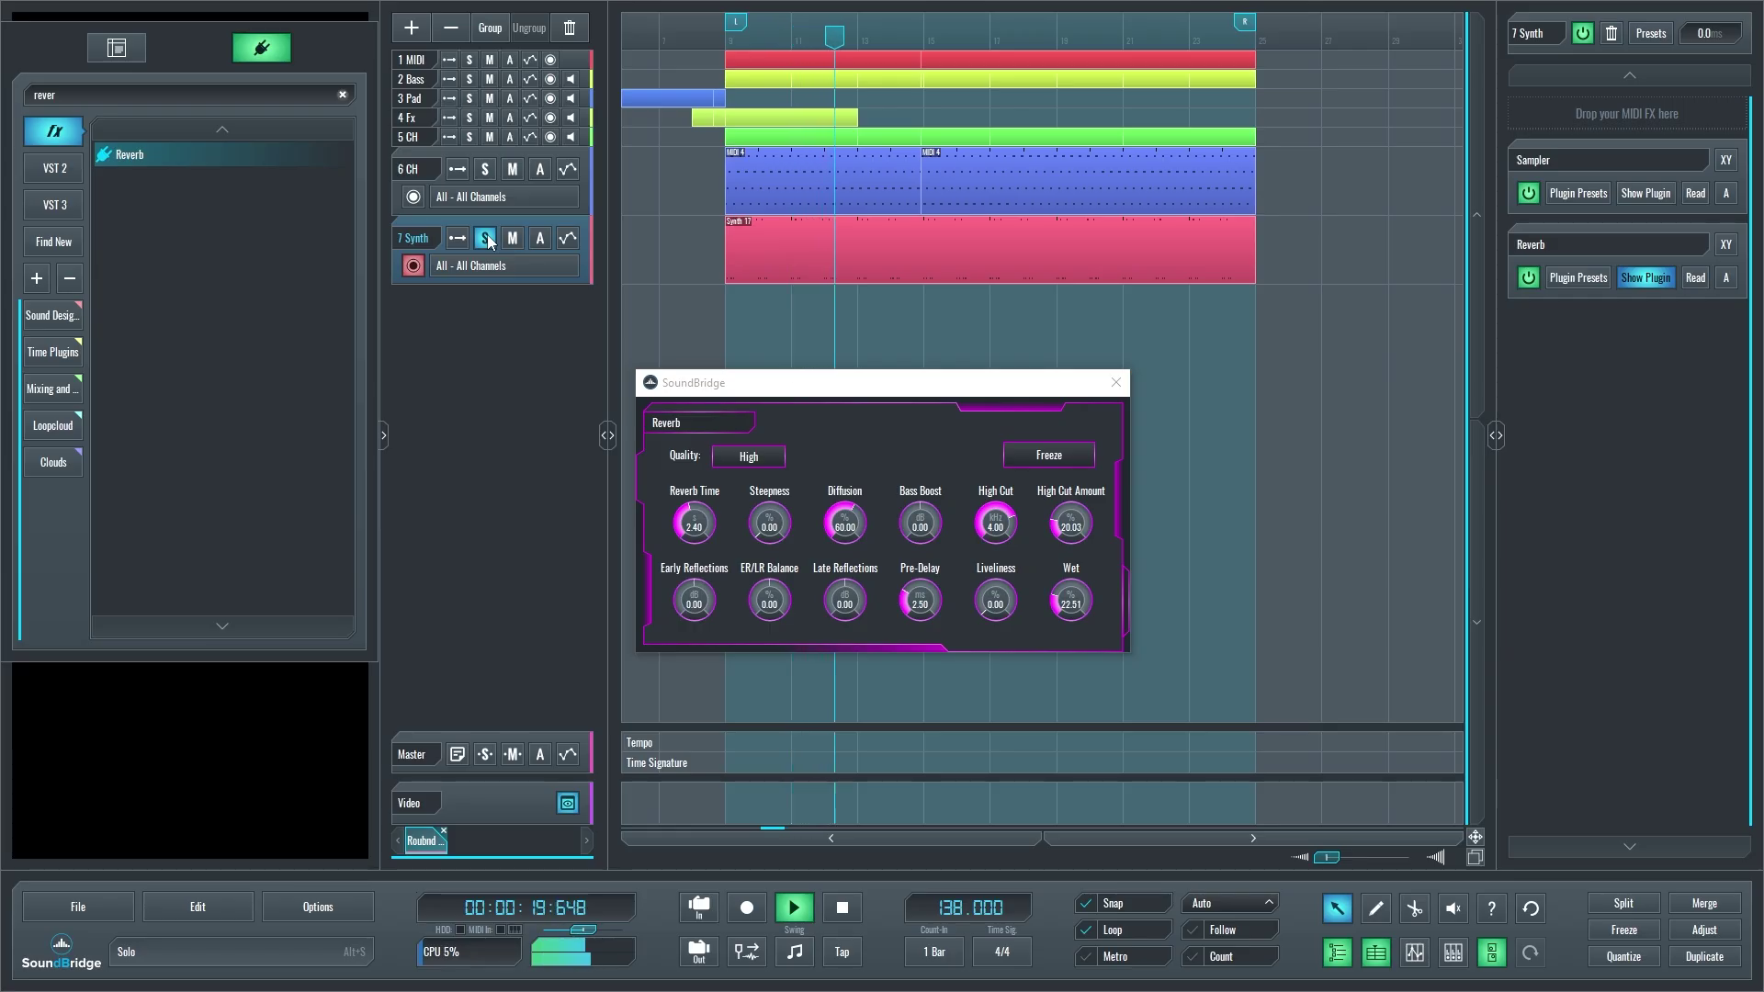
key(space)
click(485, 239)
Step: Add the Delay plugin after the Reverb on the Synth track and solo the track during playback
text(del)
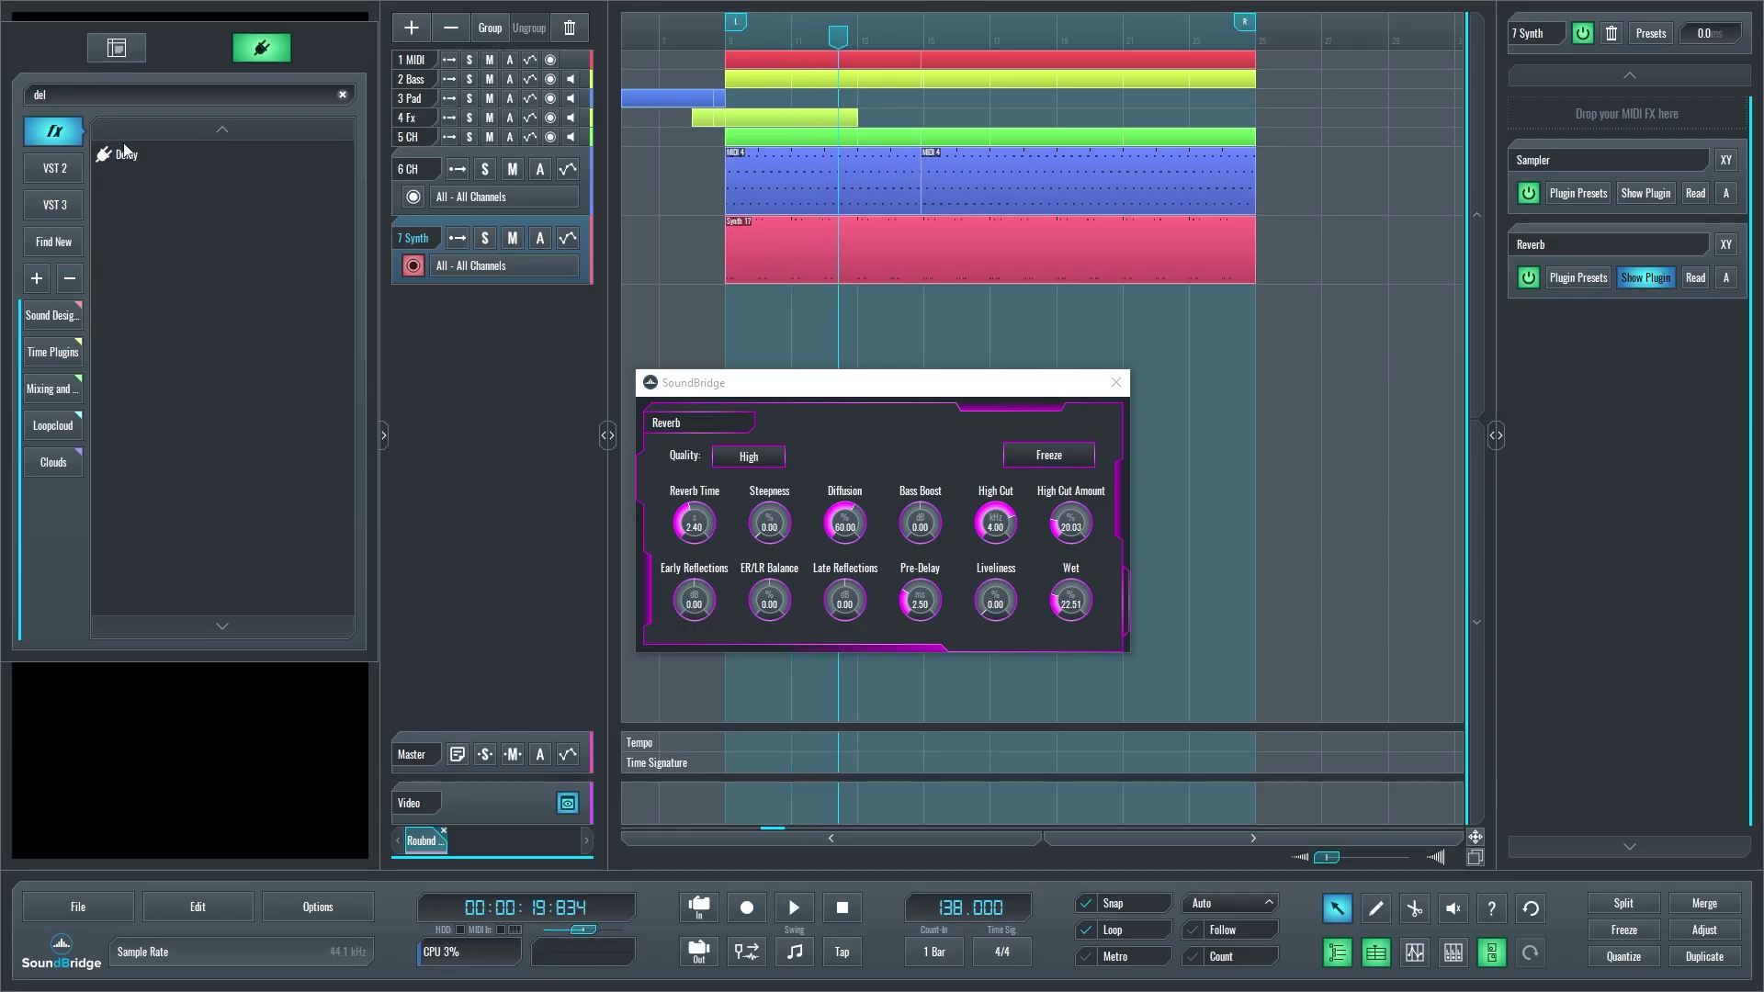
drag(126, 154, 806, 289)
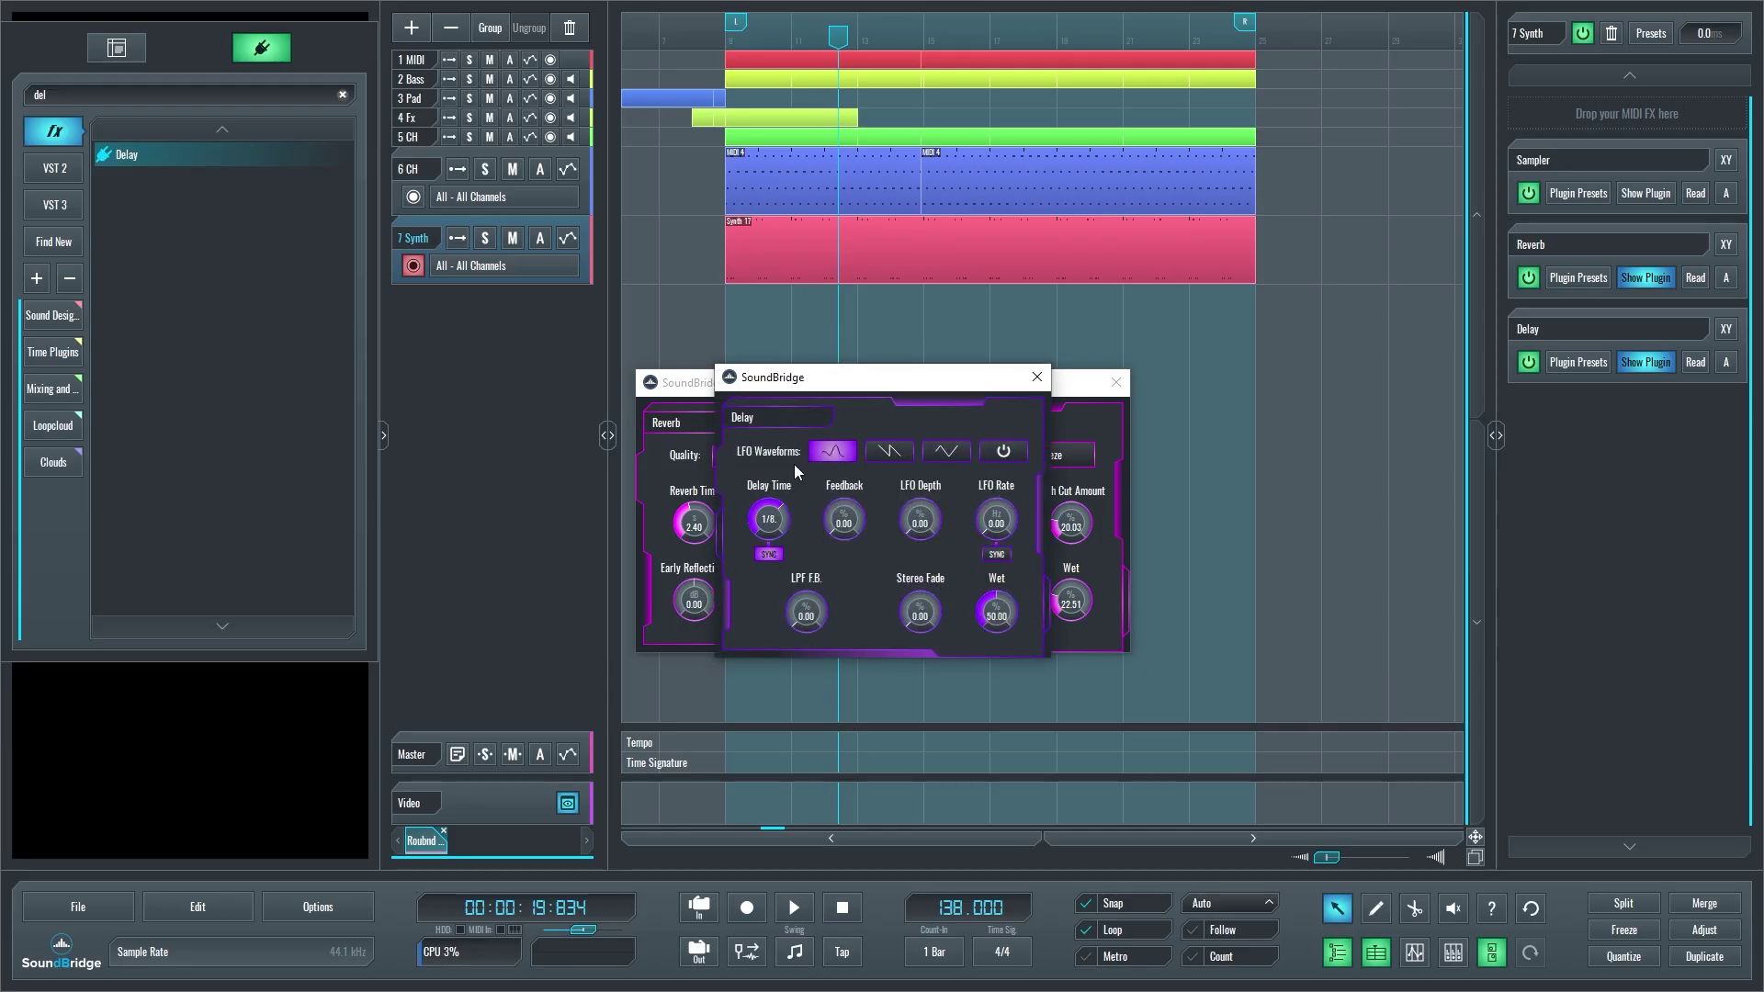
key(space)
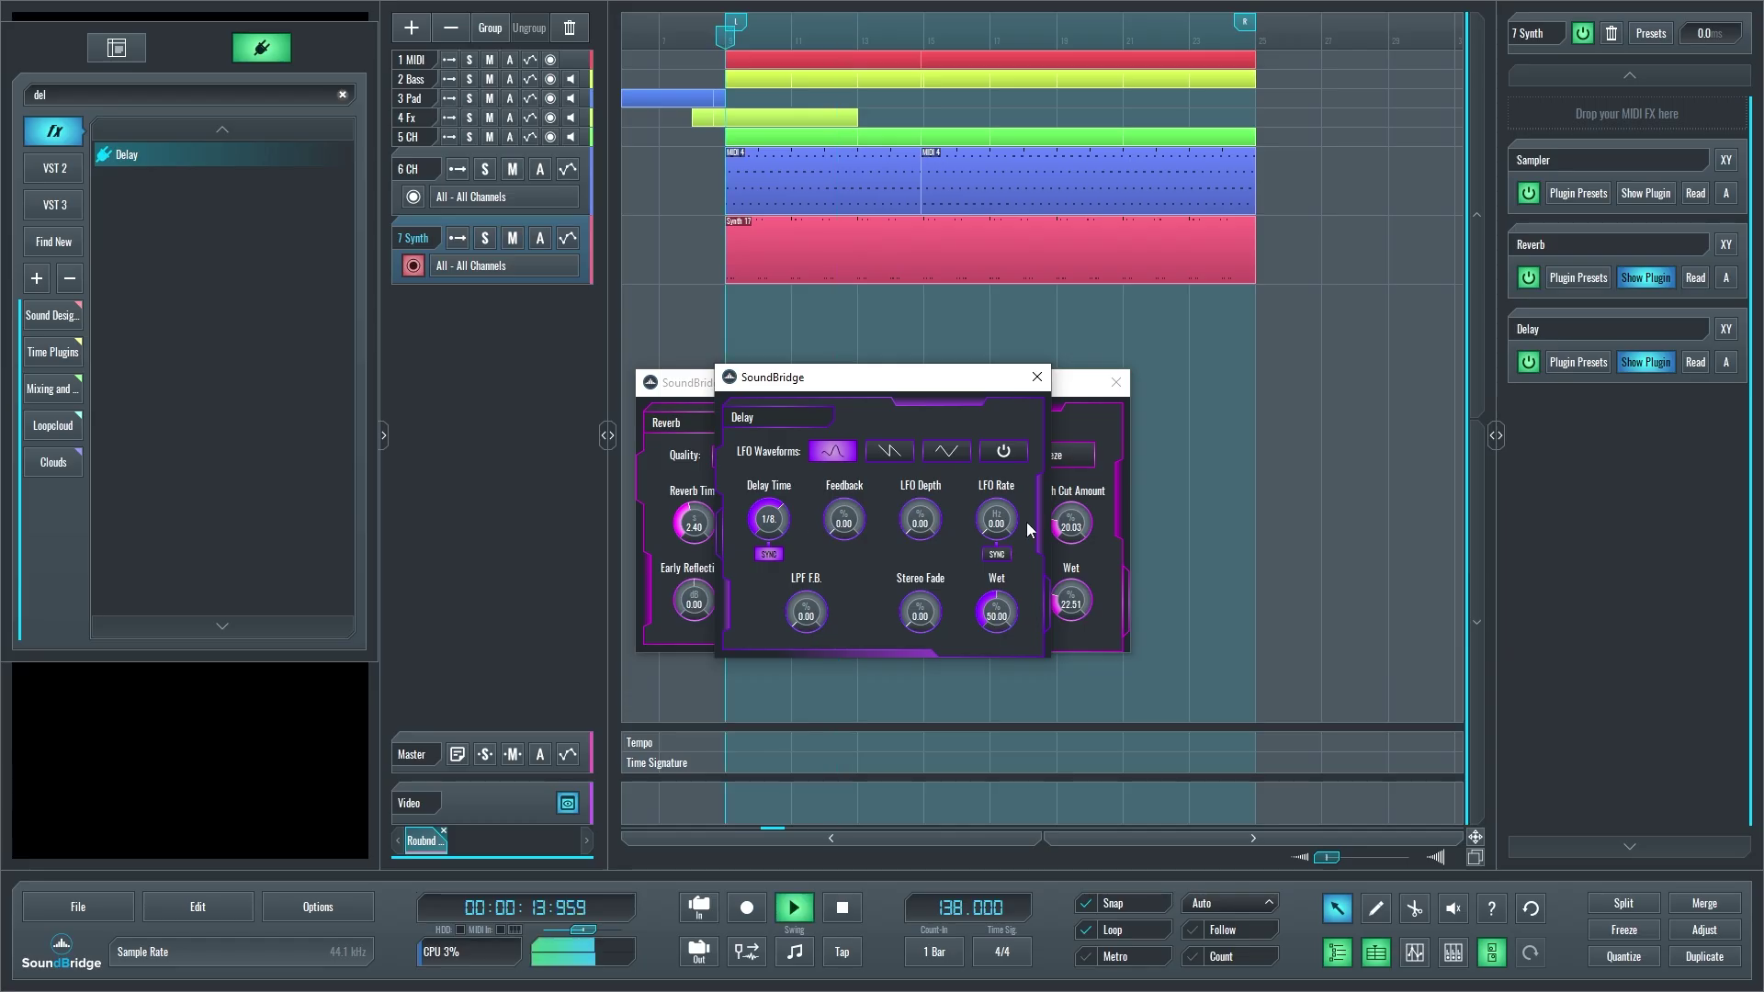
click(495, 240)
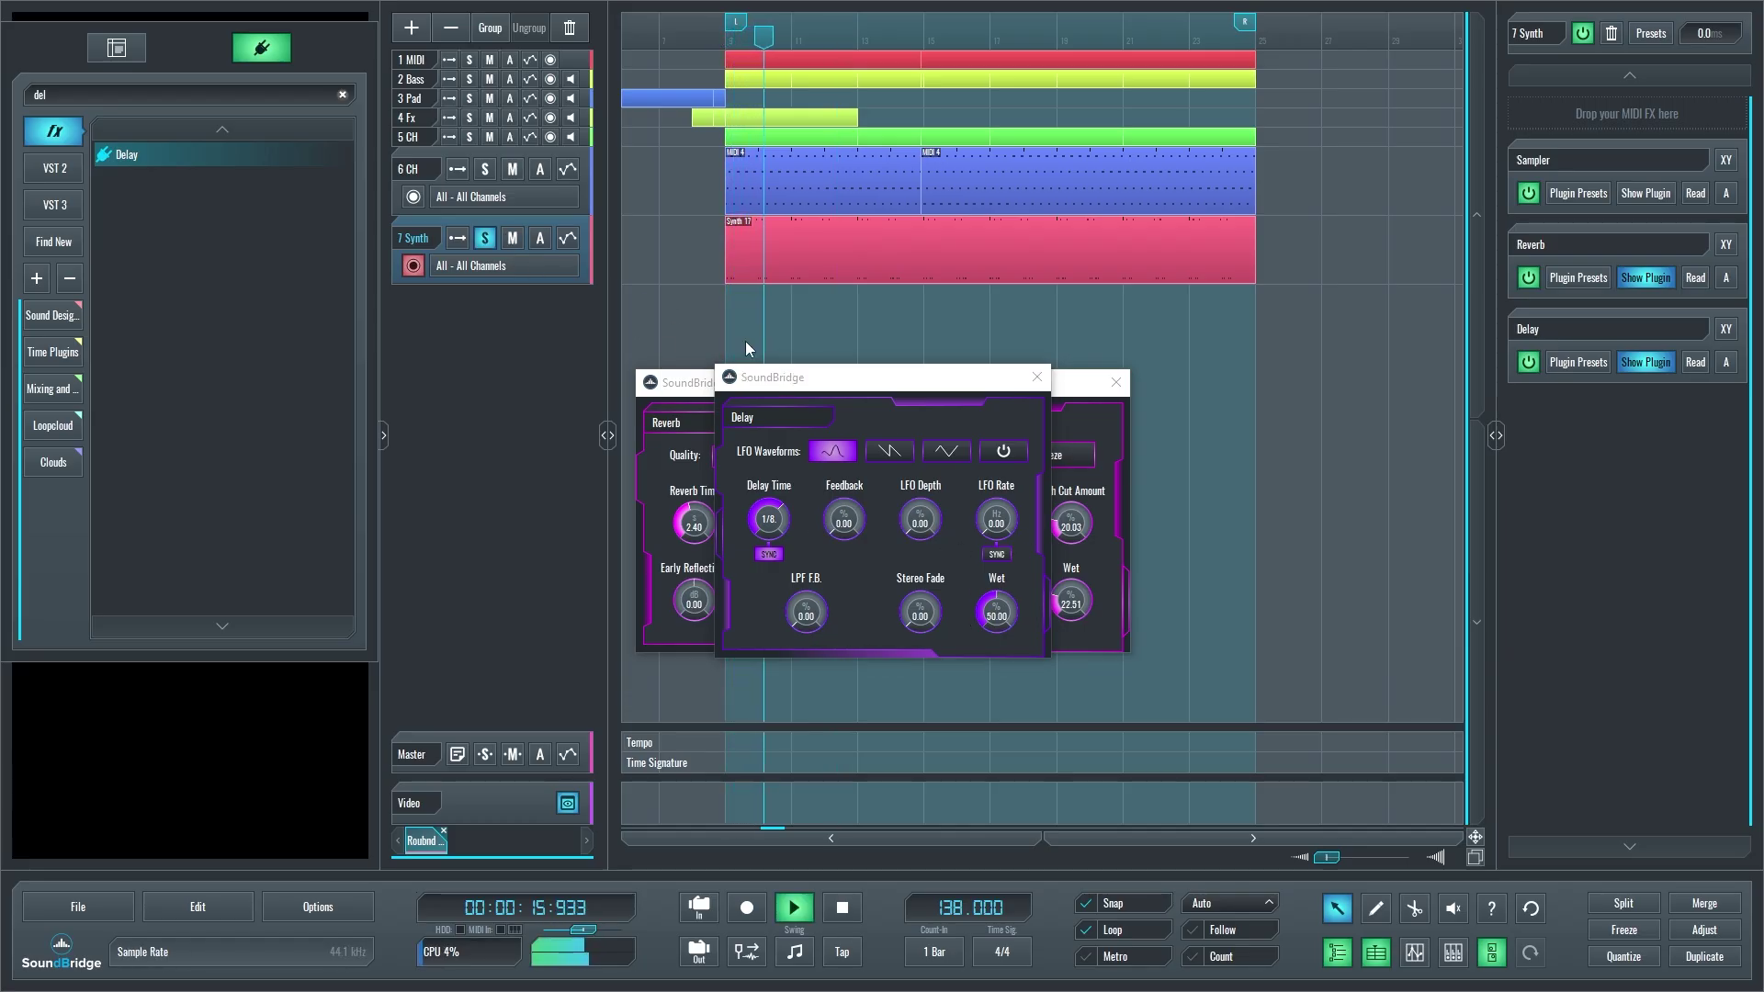
Step: Set the Delay's Wet to 26.52, Feedback to 43.45 and LPF F.B. to 13.90, and close both plugin windows
drag(996, 612, 1000, 654)
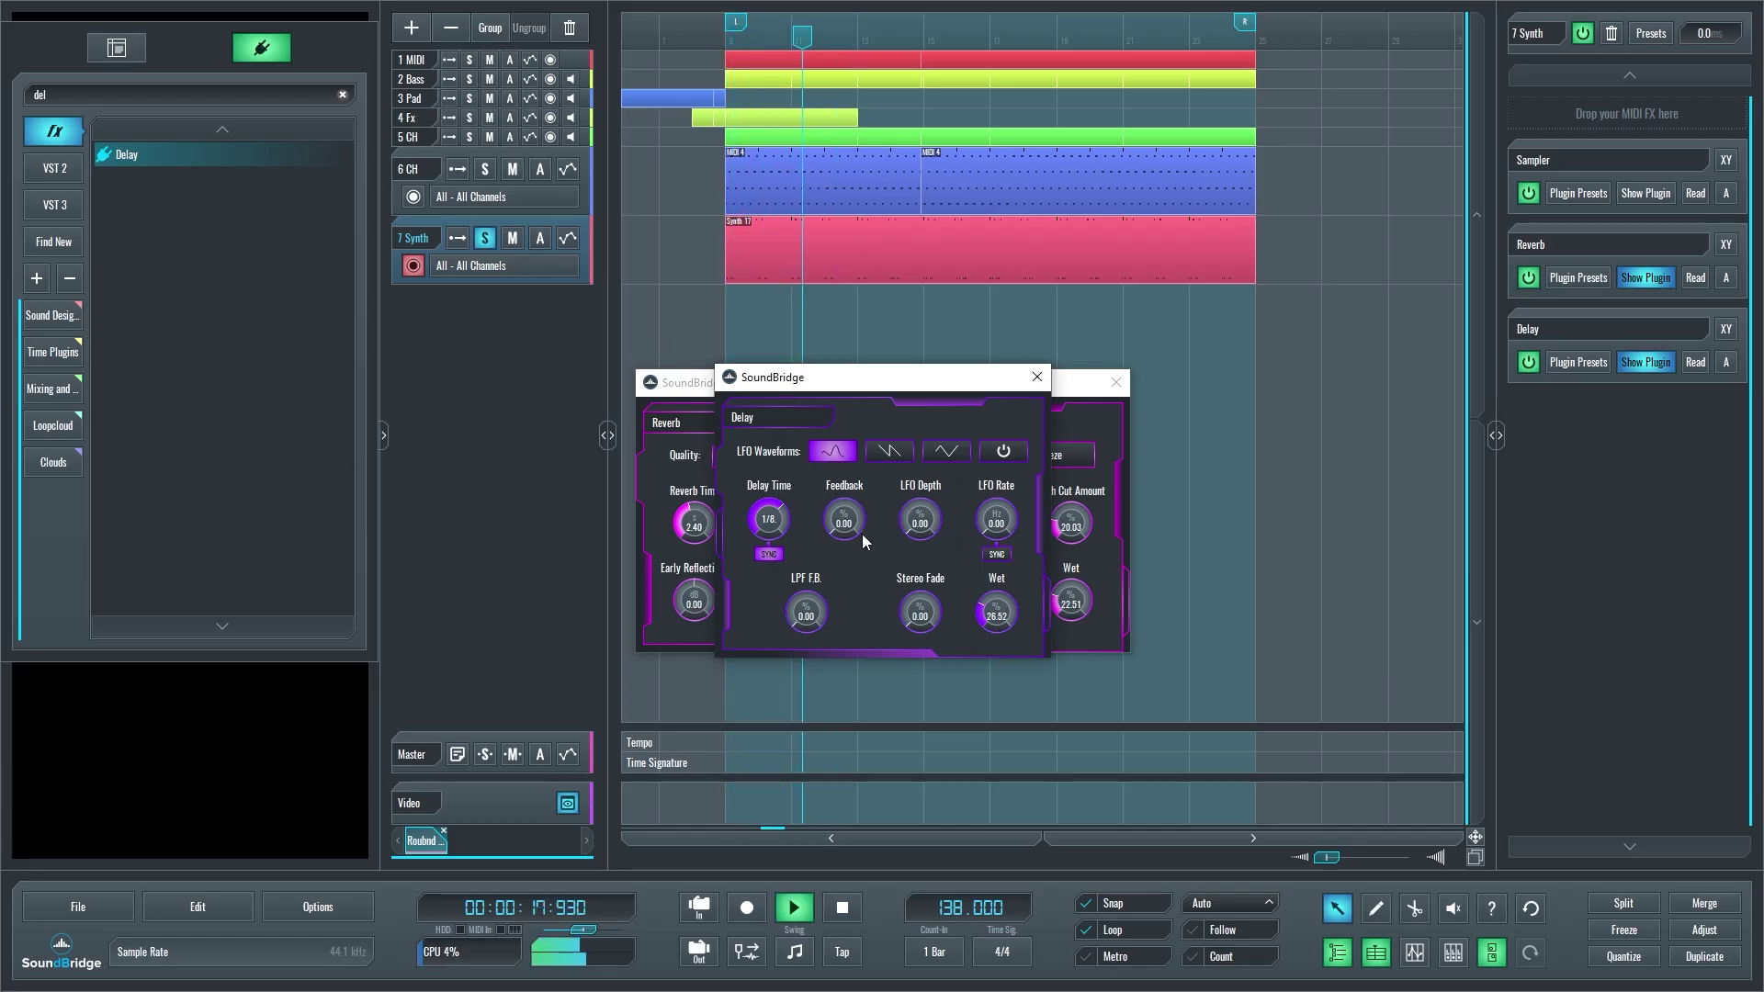
mouse_move(862, 533)
mouse_down()
mouse_move(872, 483)
mouse_move(861, 503)
mouse_up()
mouse_move(806, 612)
mouse_down()
mouse_move(811, 717)
mouse_move(820, 584)
mouse_up()
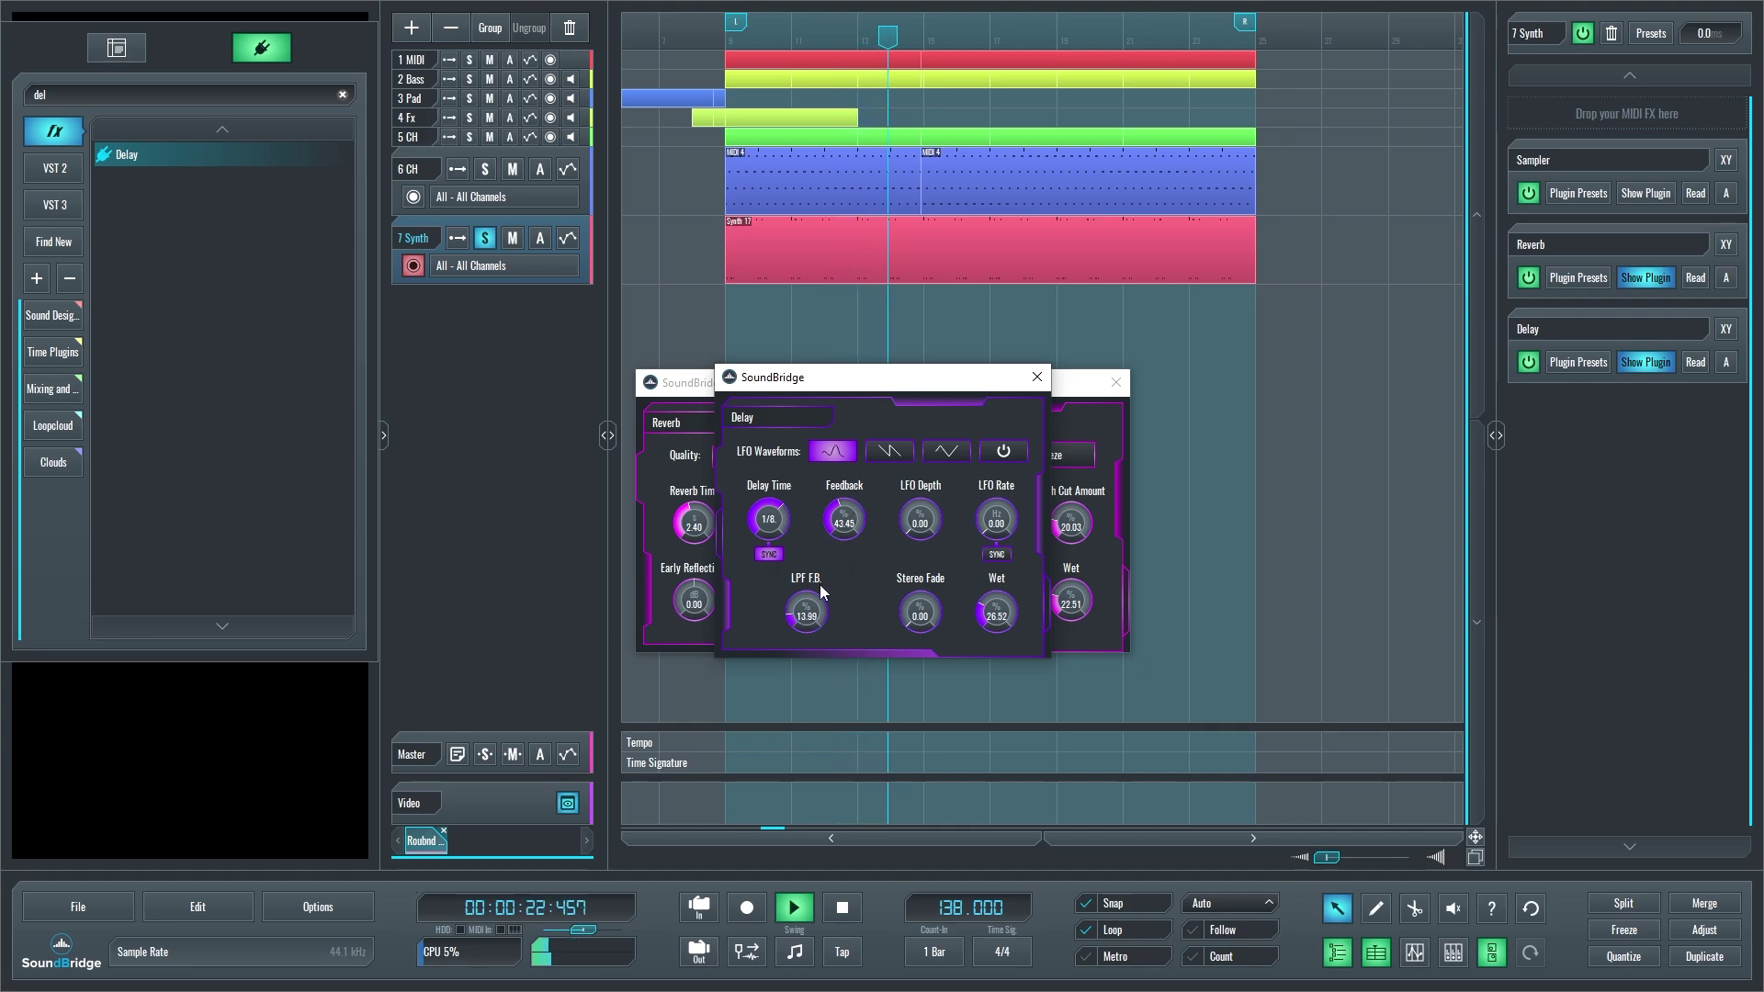
click(1036, 377)
click(1116, 382)
key(space)
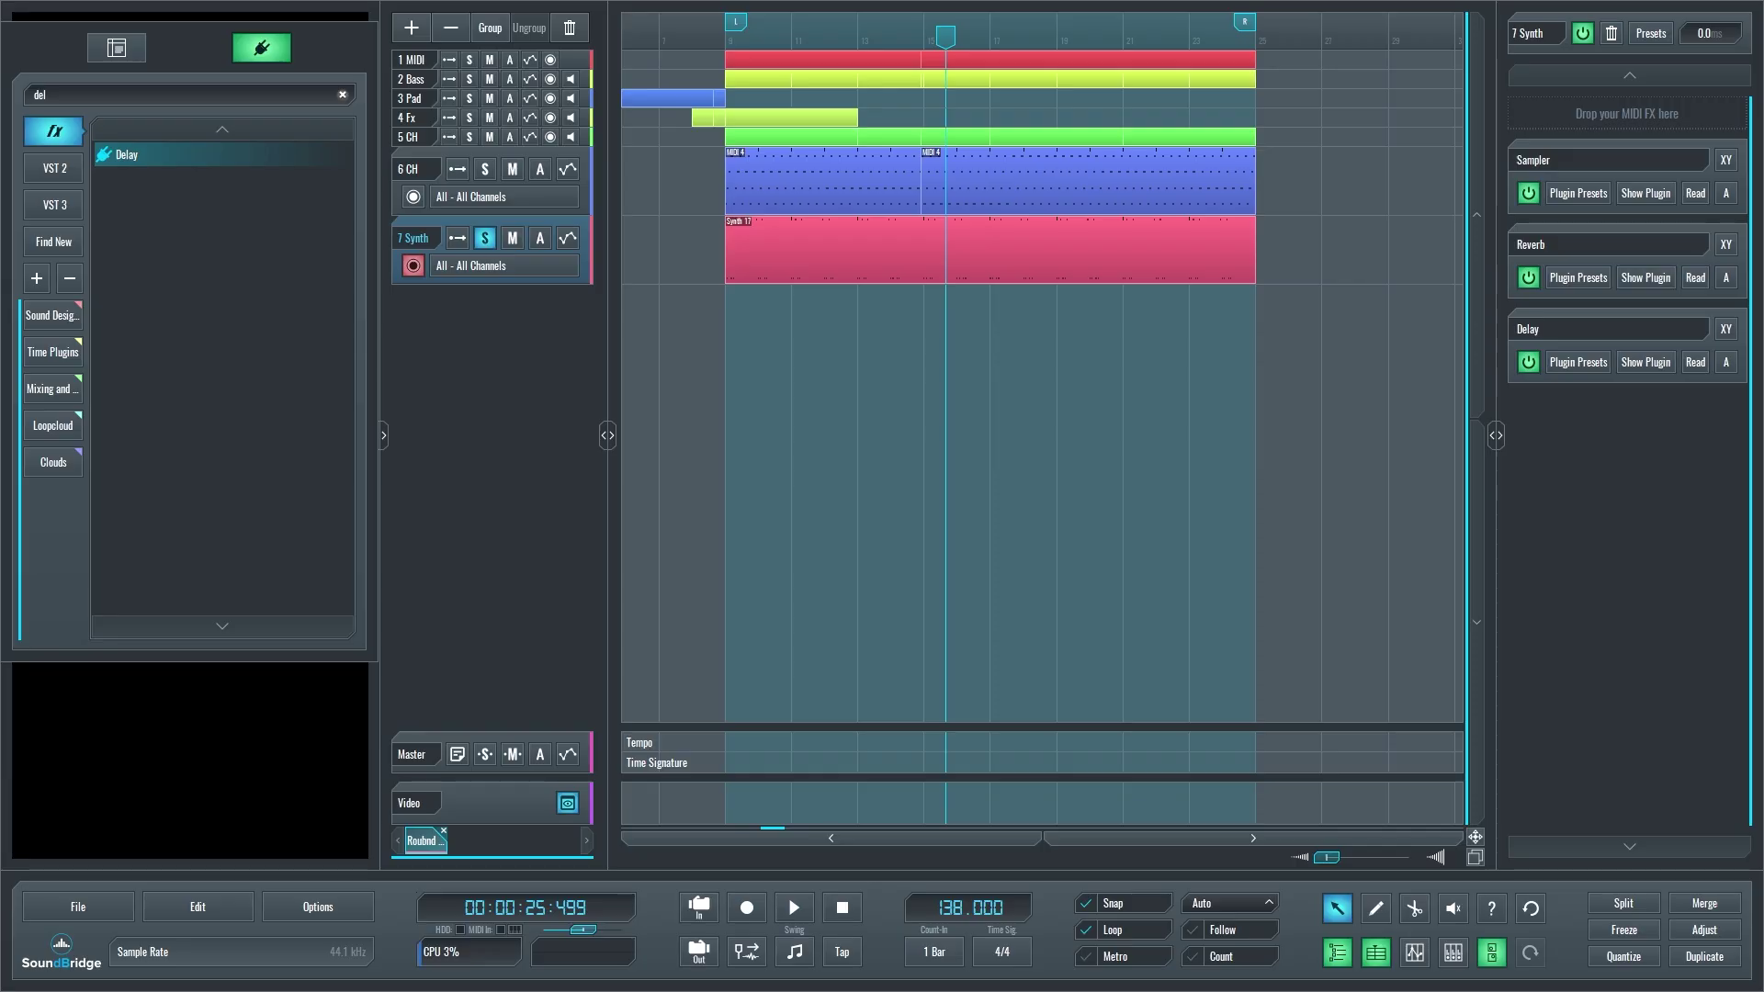
Step: Load the samples 2.wav through 9.wav into the Synth track's Sampler alongside 1.wav
click(119, 48)
double_click(1133, 270)
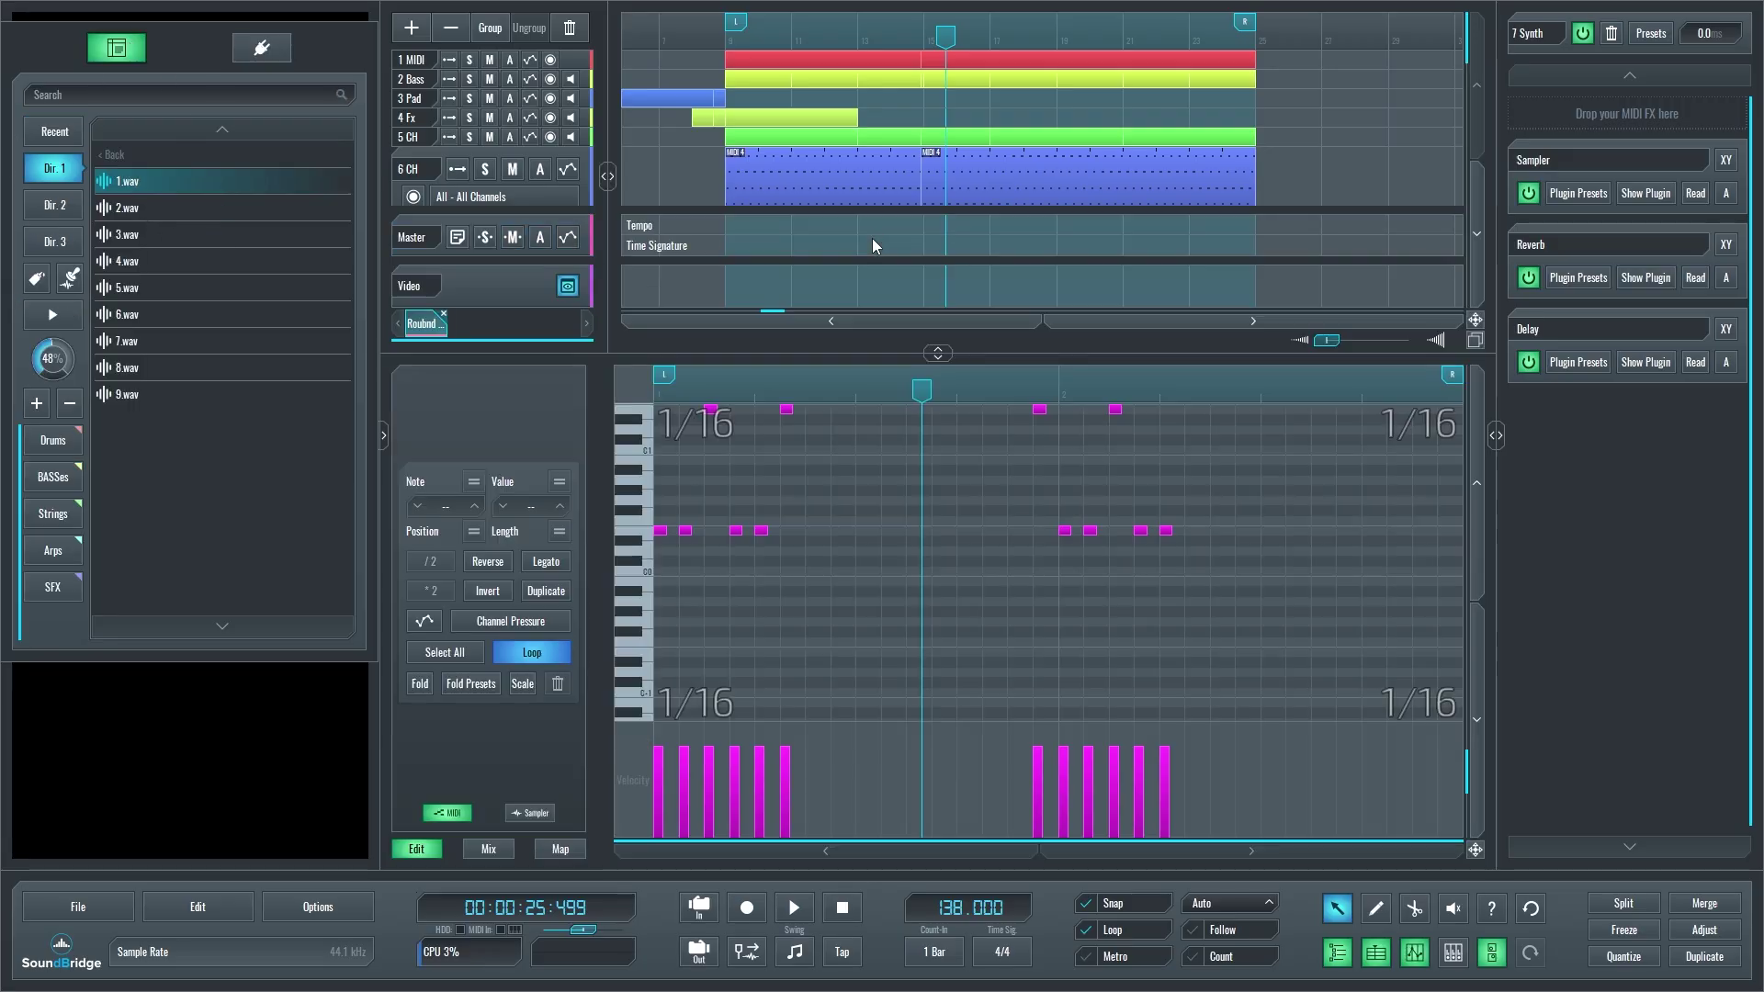
click(537, 816)
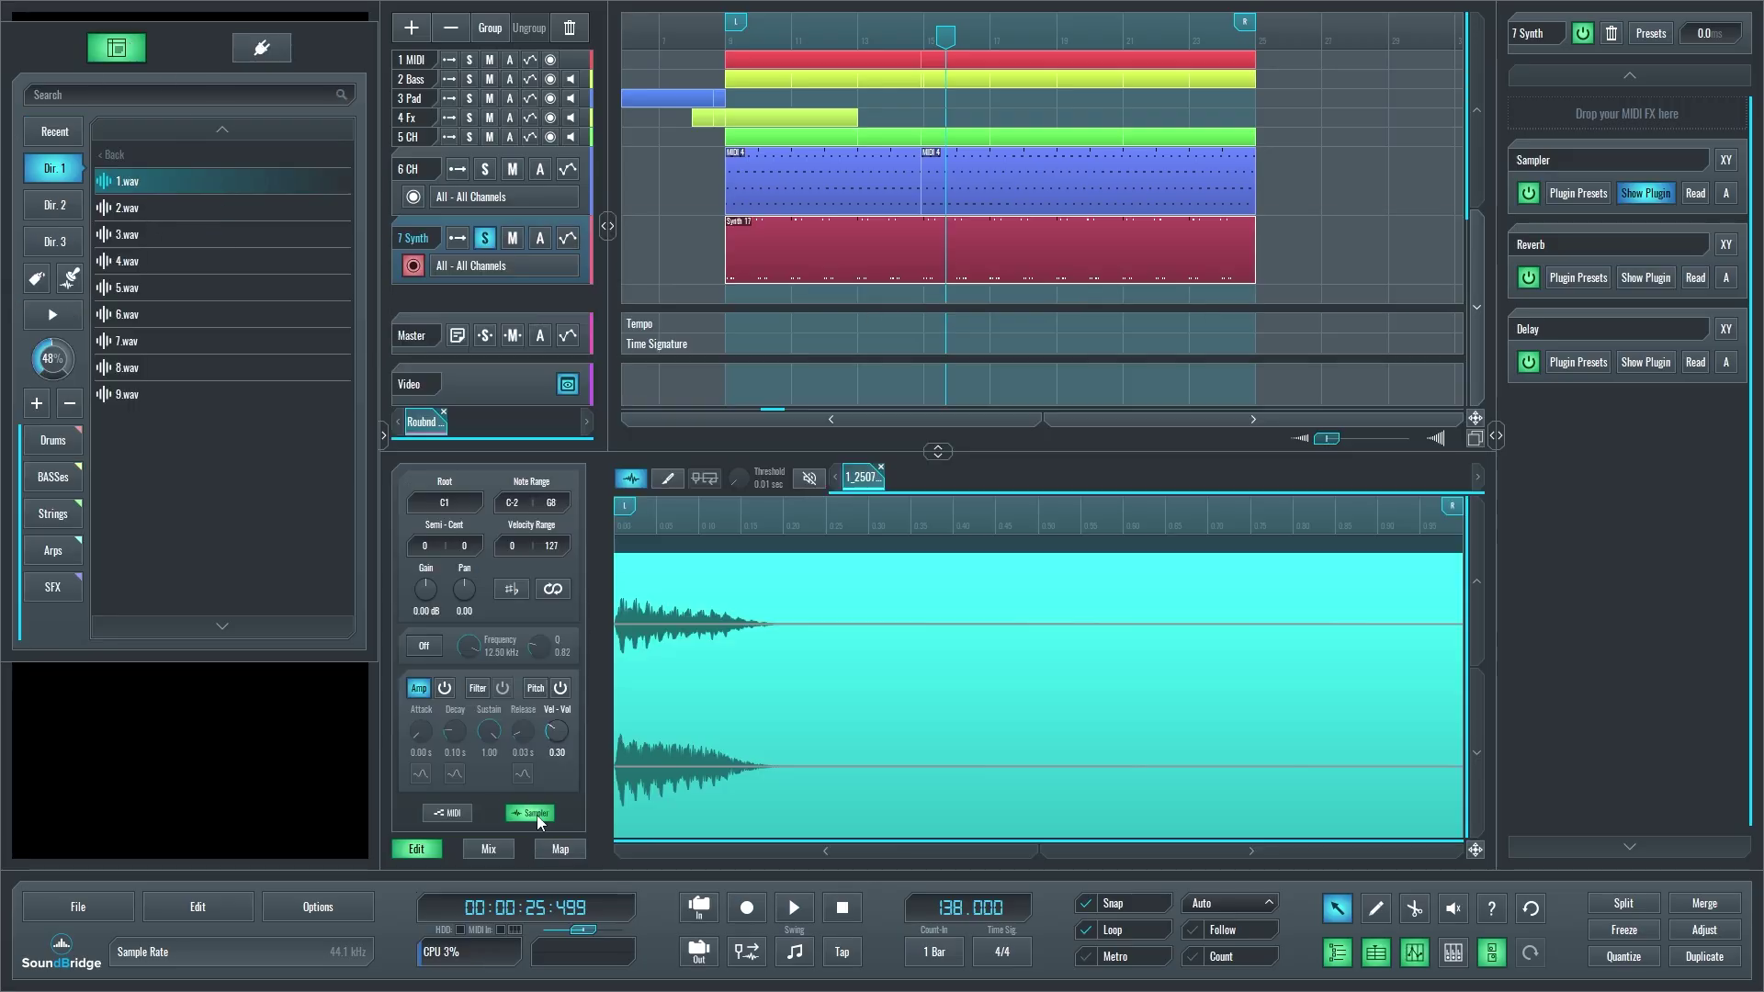
click(127, 210)
shift+click(131, 400)
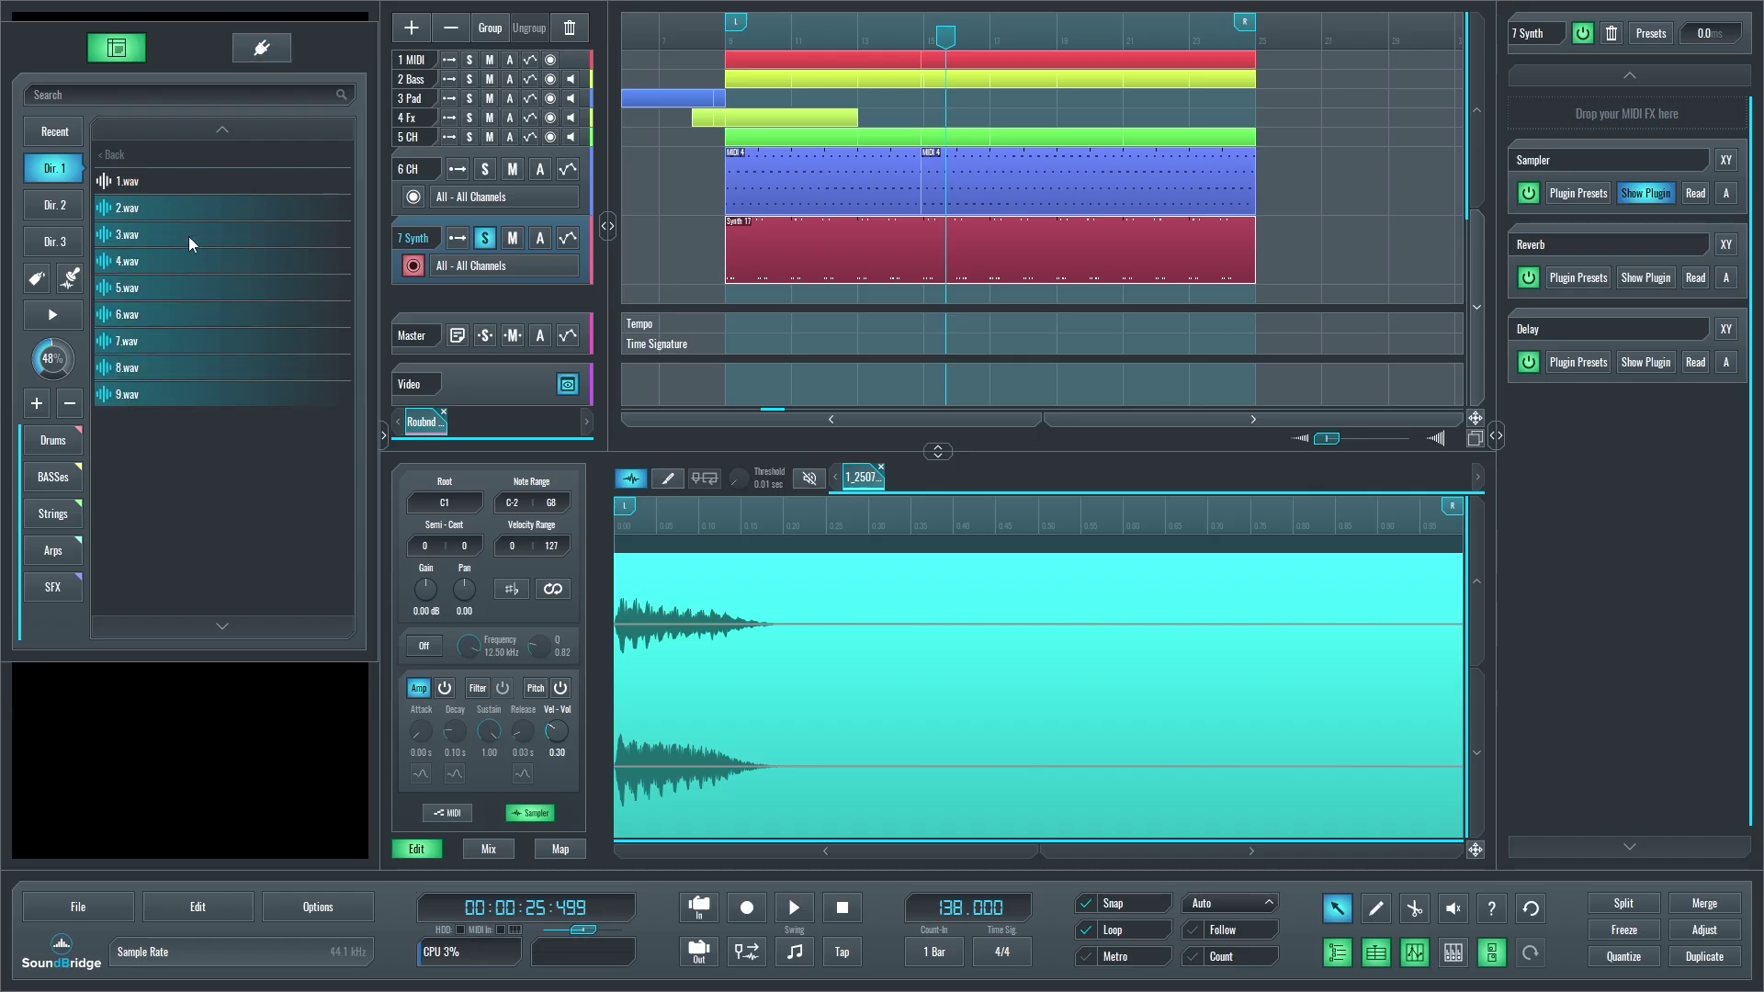
drag(127, 210, 858, 625)
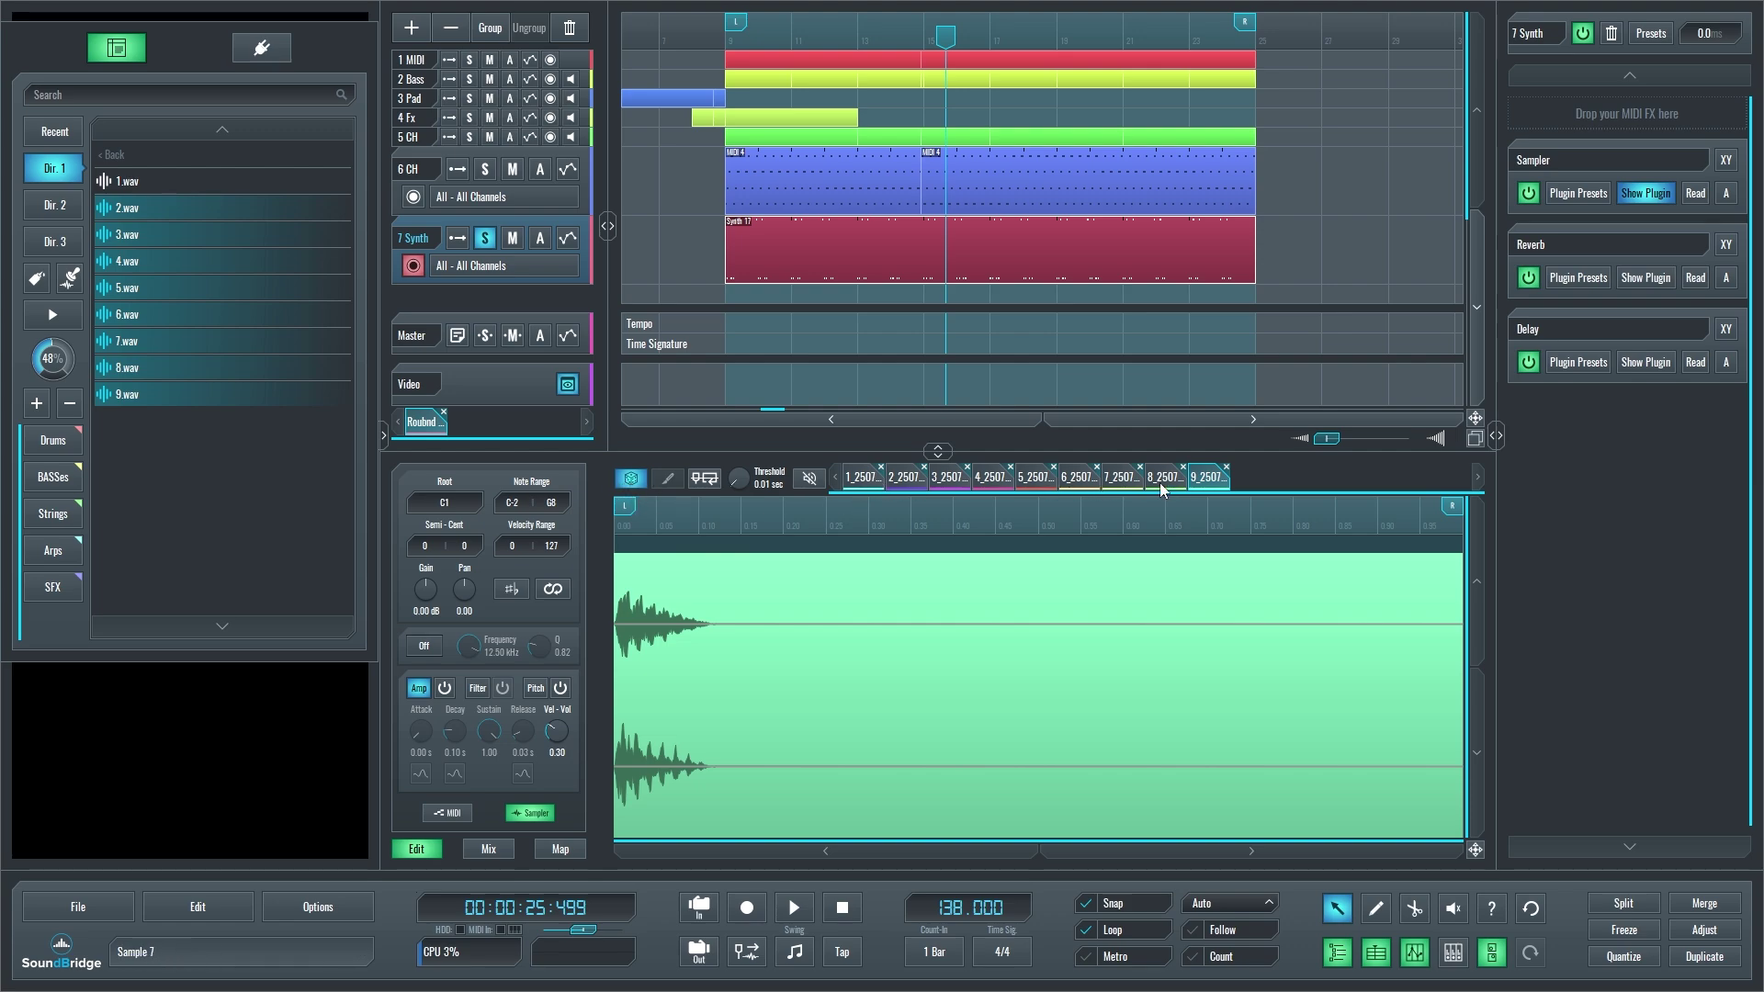
Step: Audition the Synth Sampler's round-robin playback, comparing the random and forward sample order
key(space)
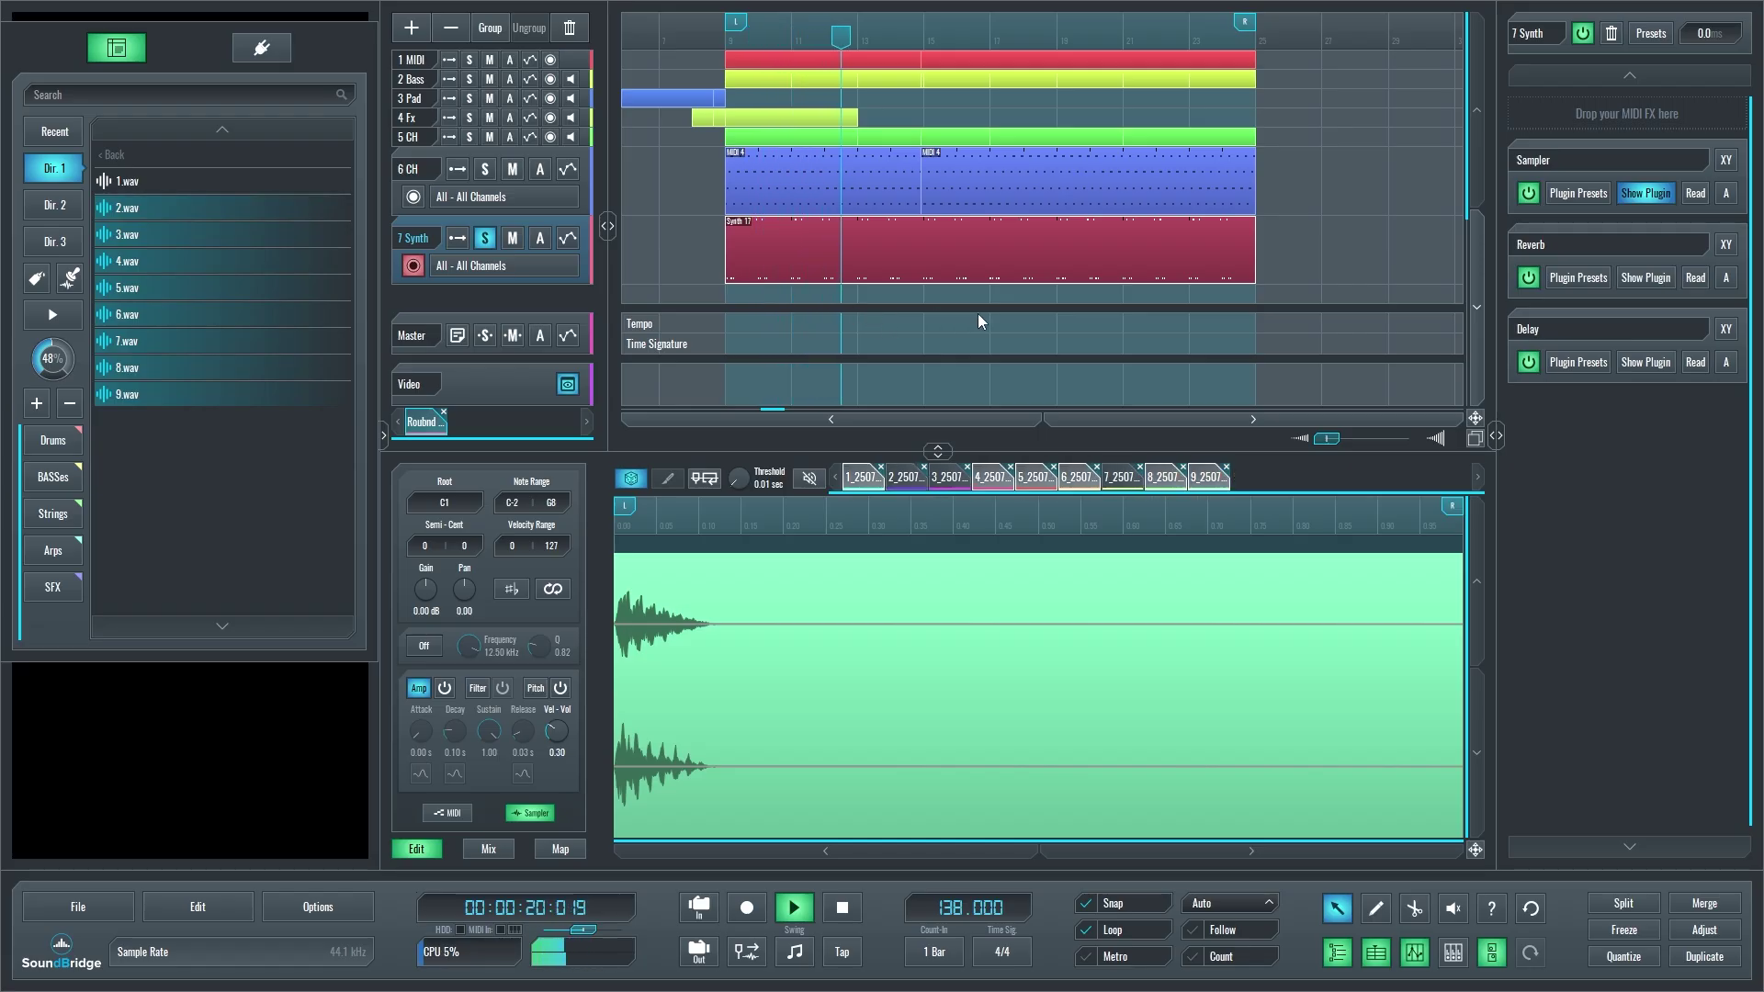
key(space)
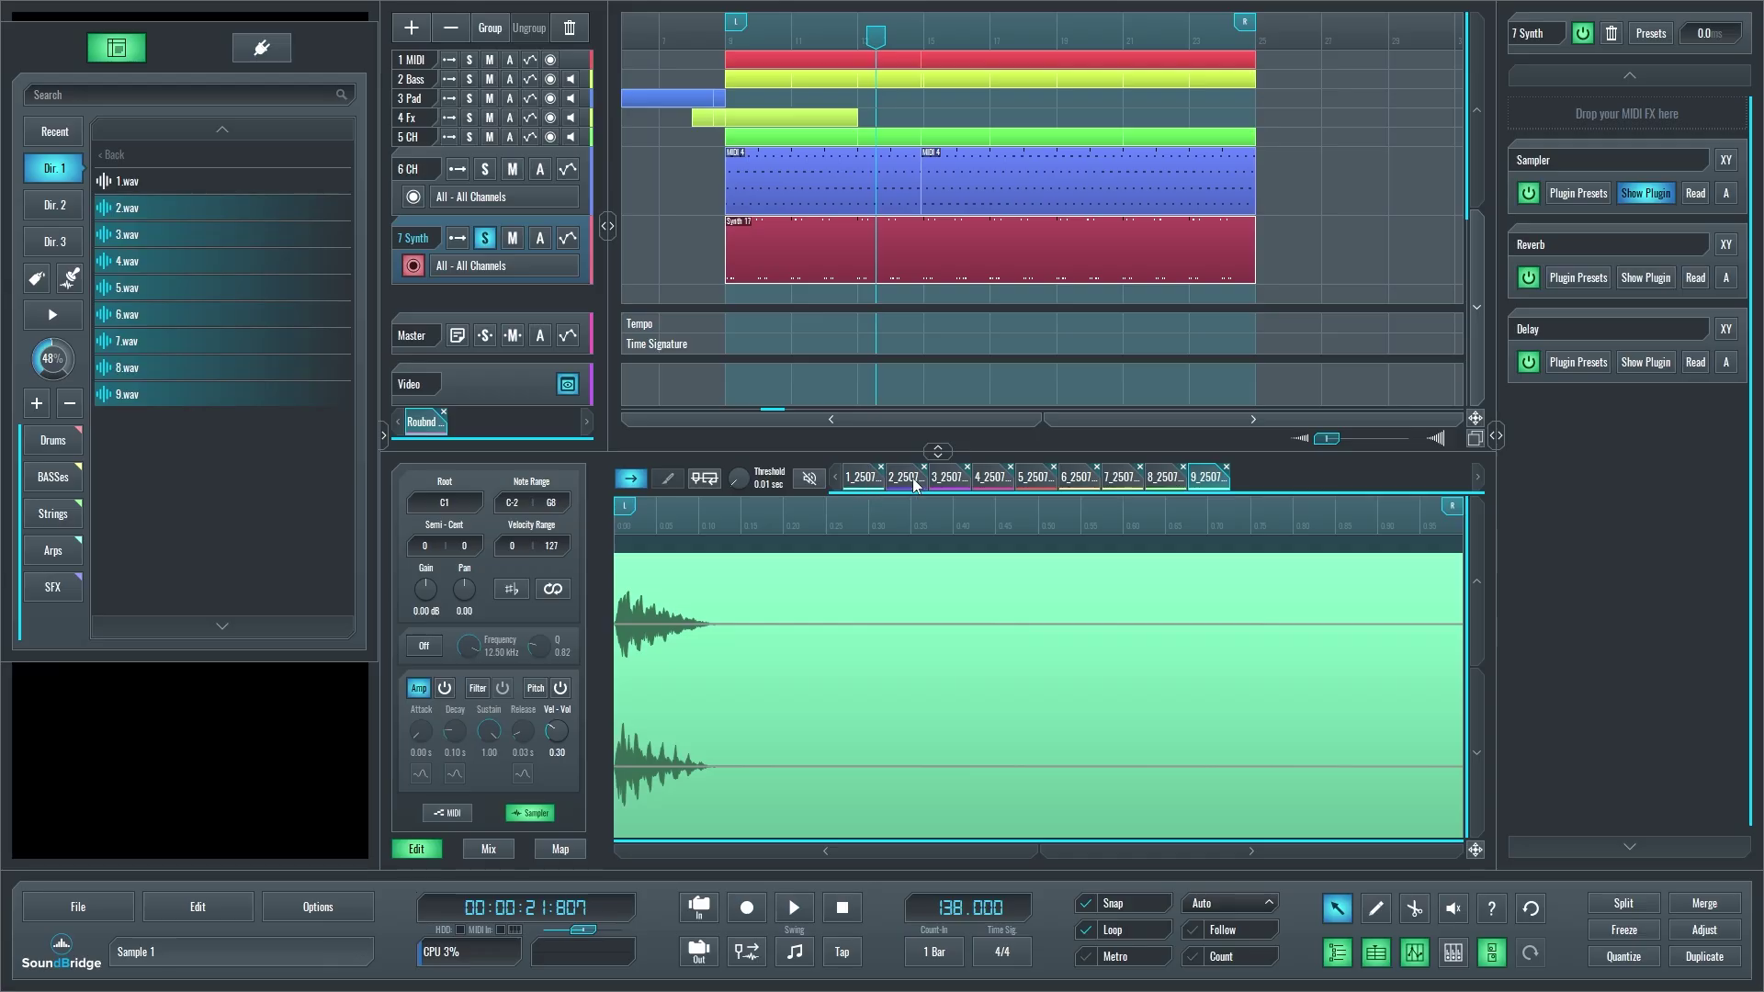
key(space)
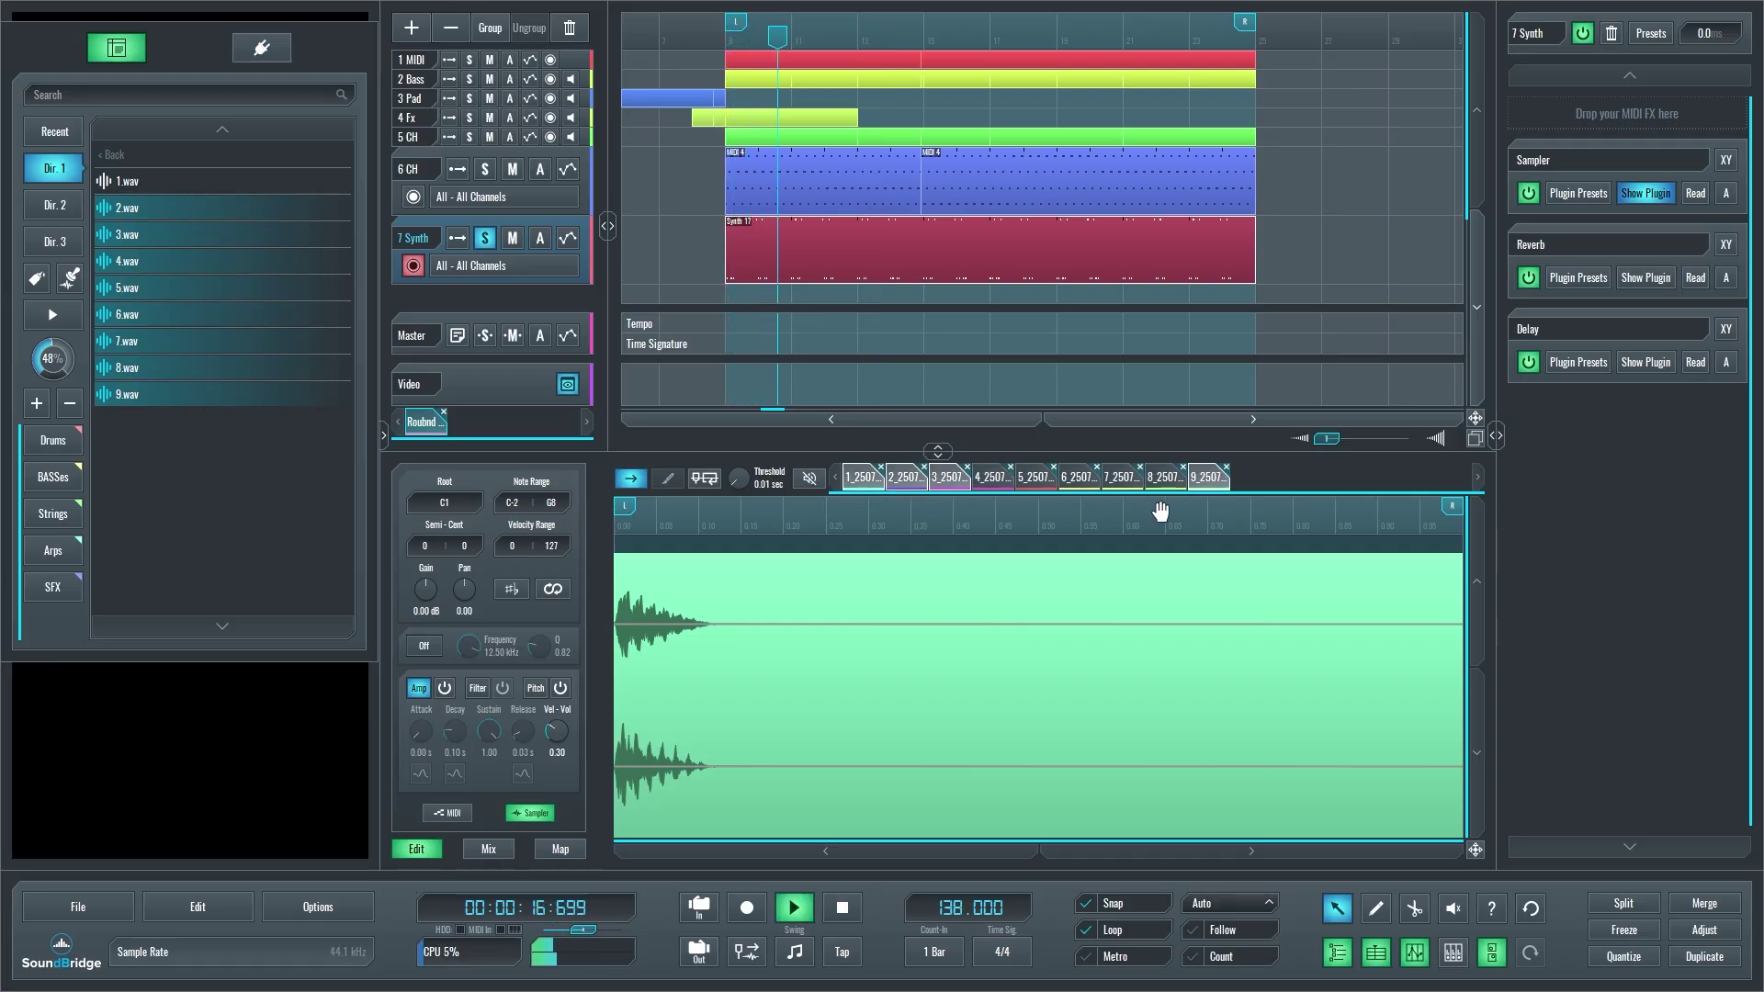
key(space)
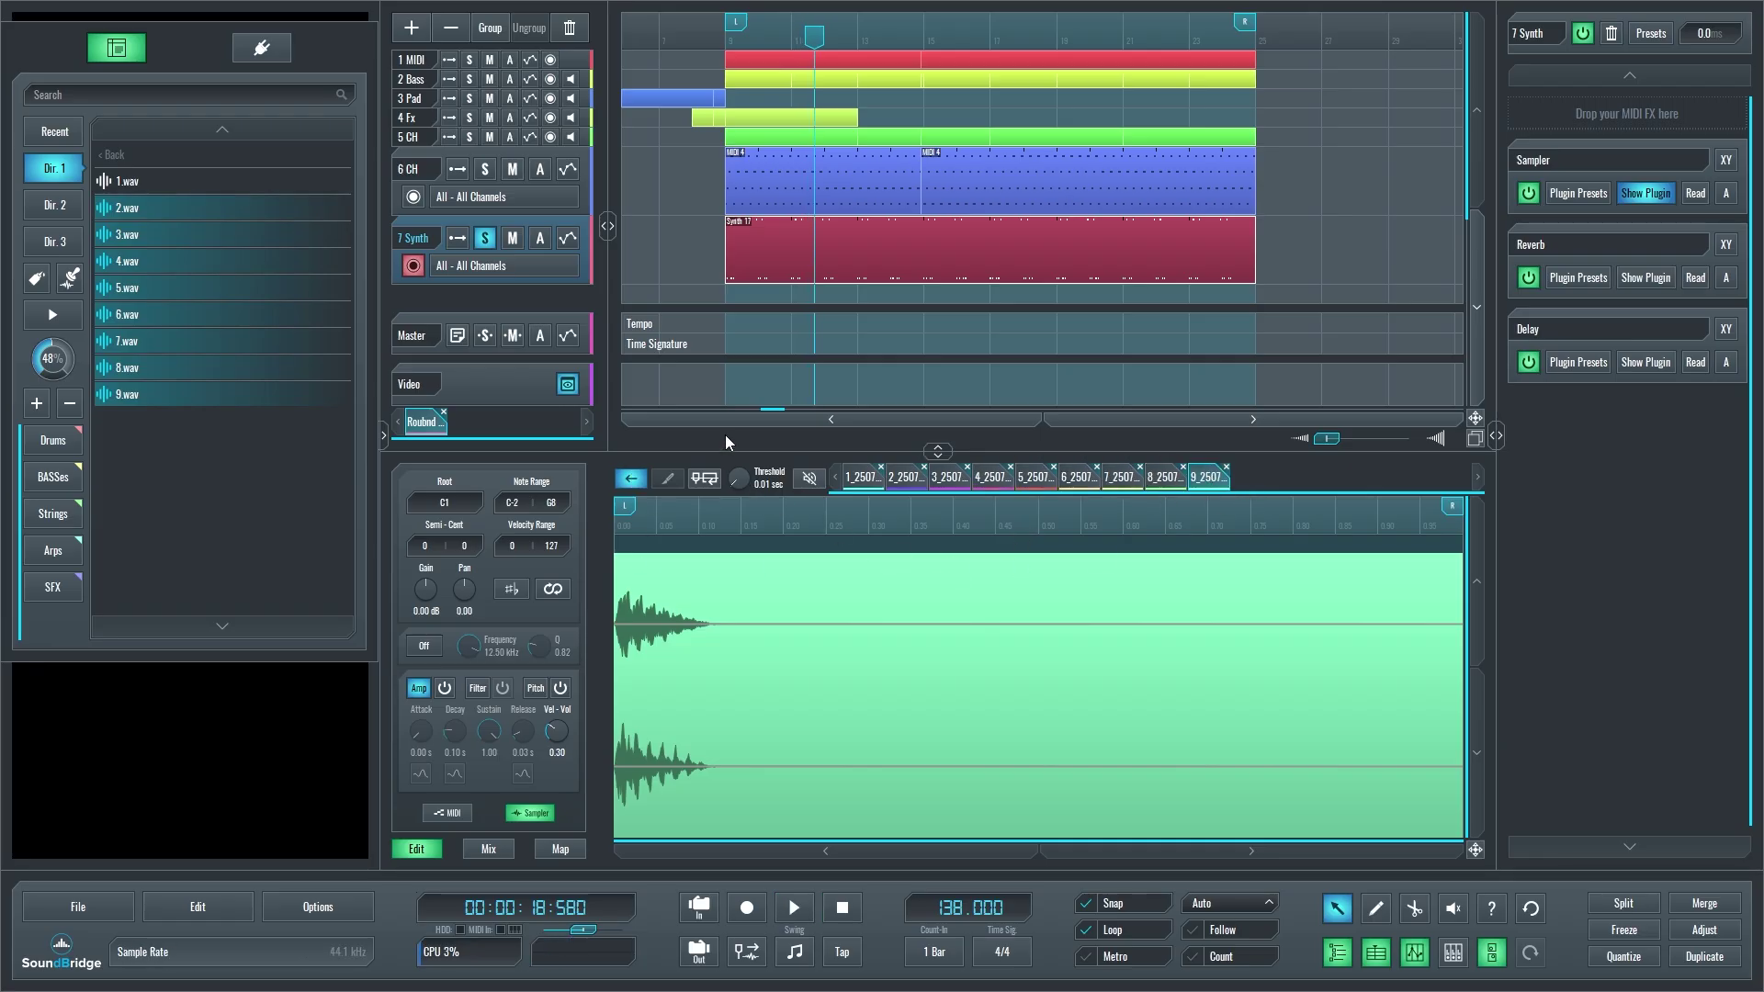
Step: Audition the Synth Sampler in backward, back-and-forth and random cycling modes, leaving it on Random Cycling
key(space)
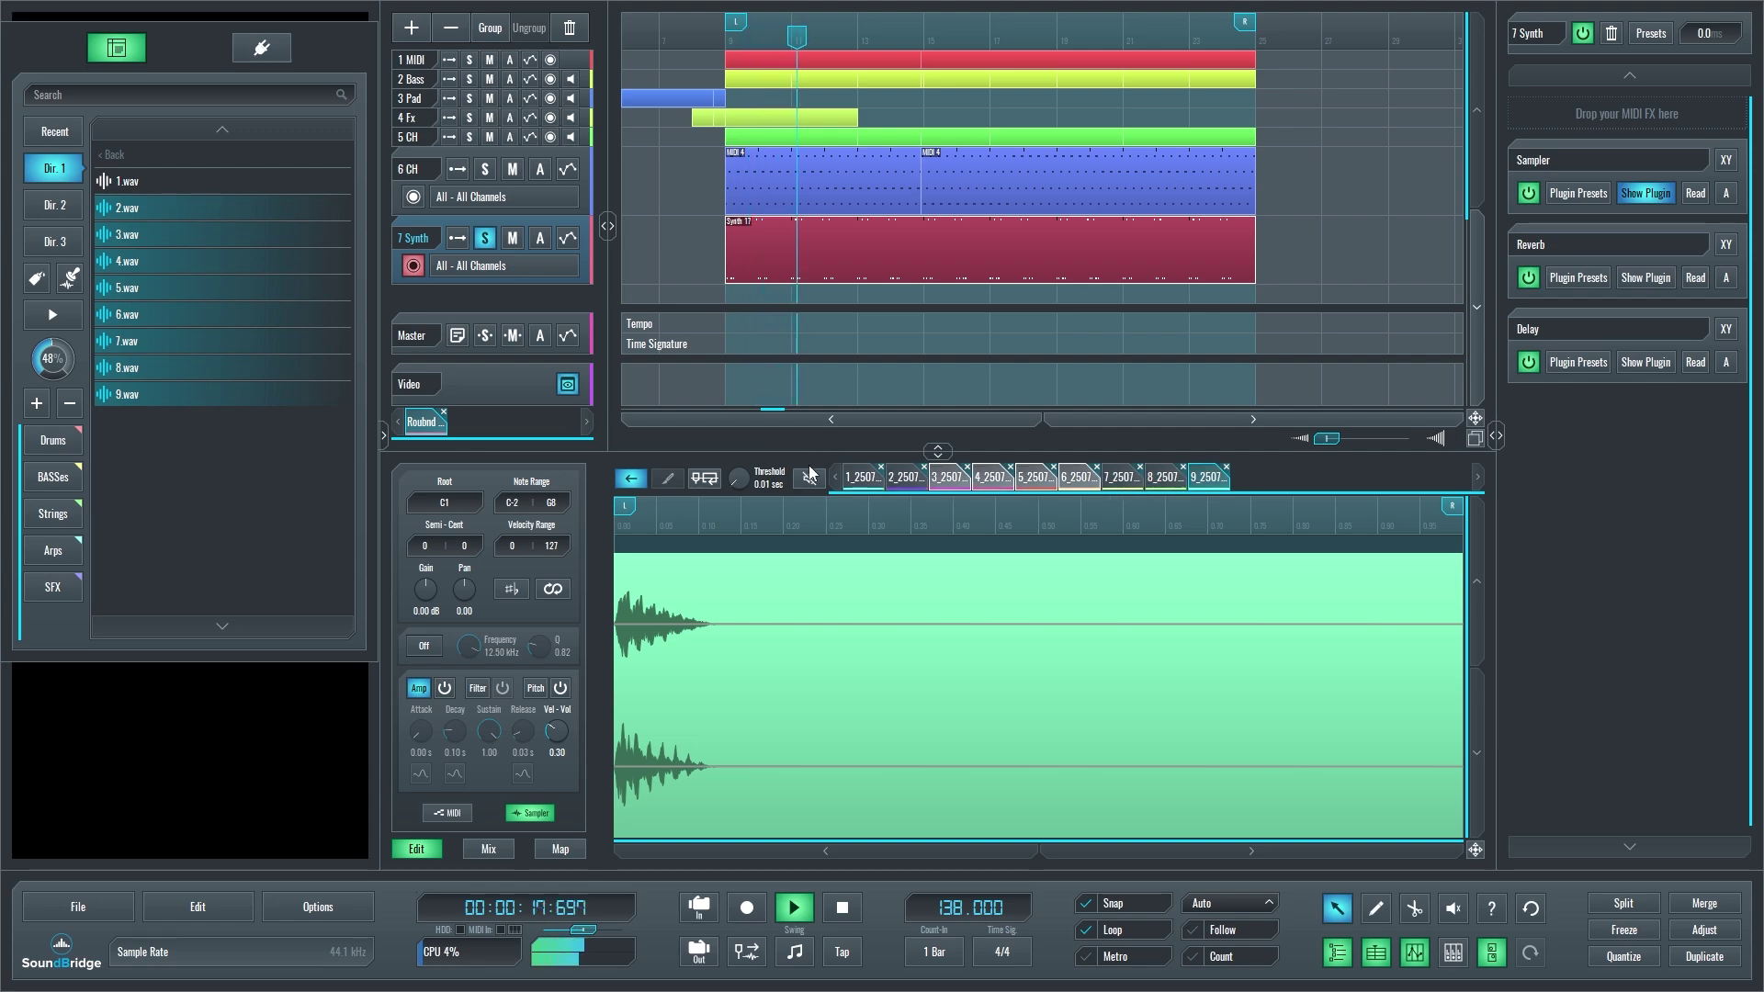
key(space)
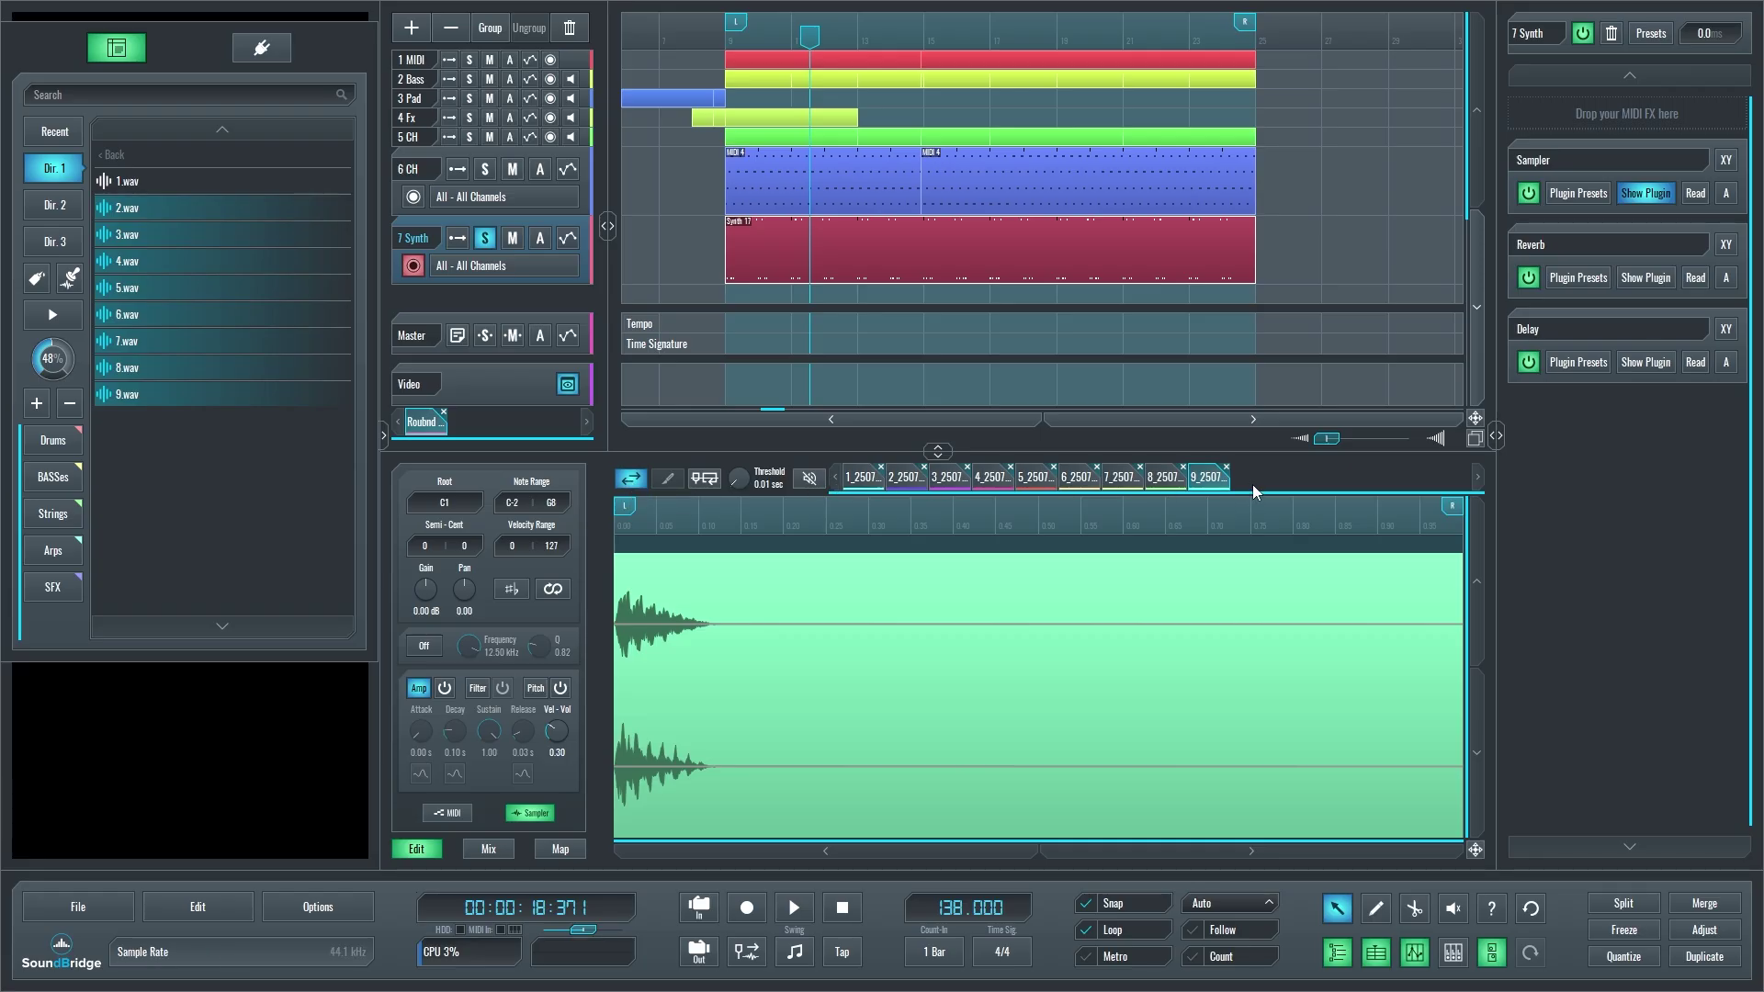
key(space)
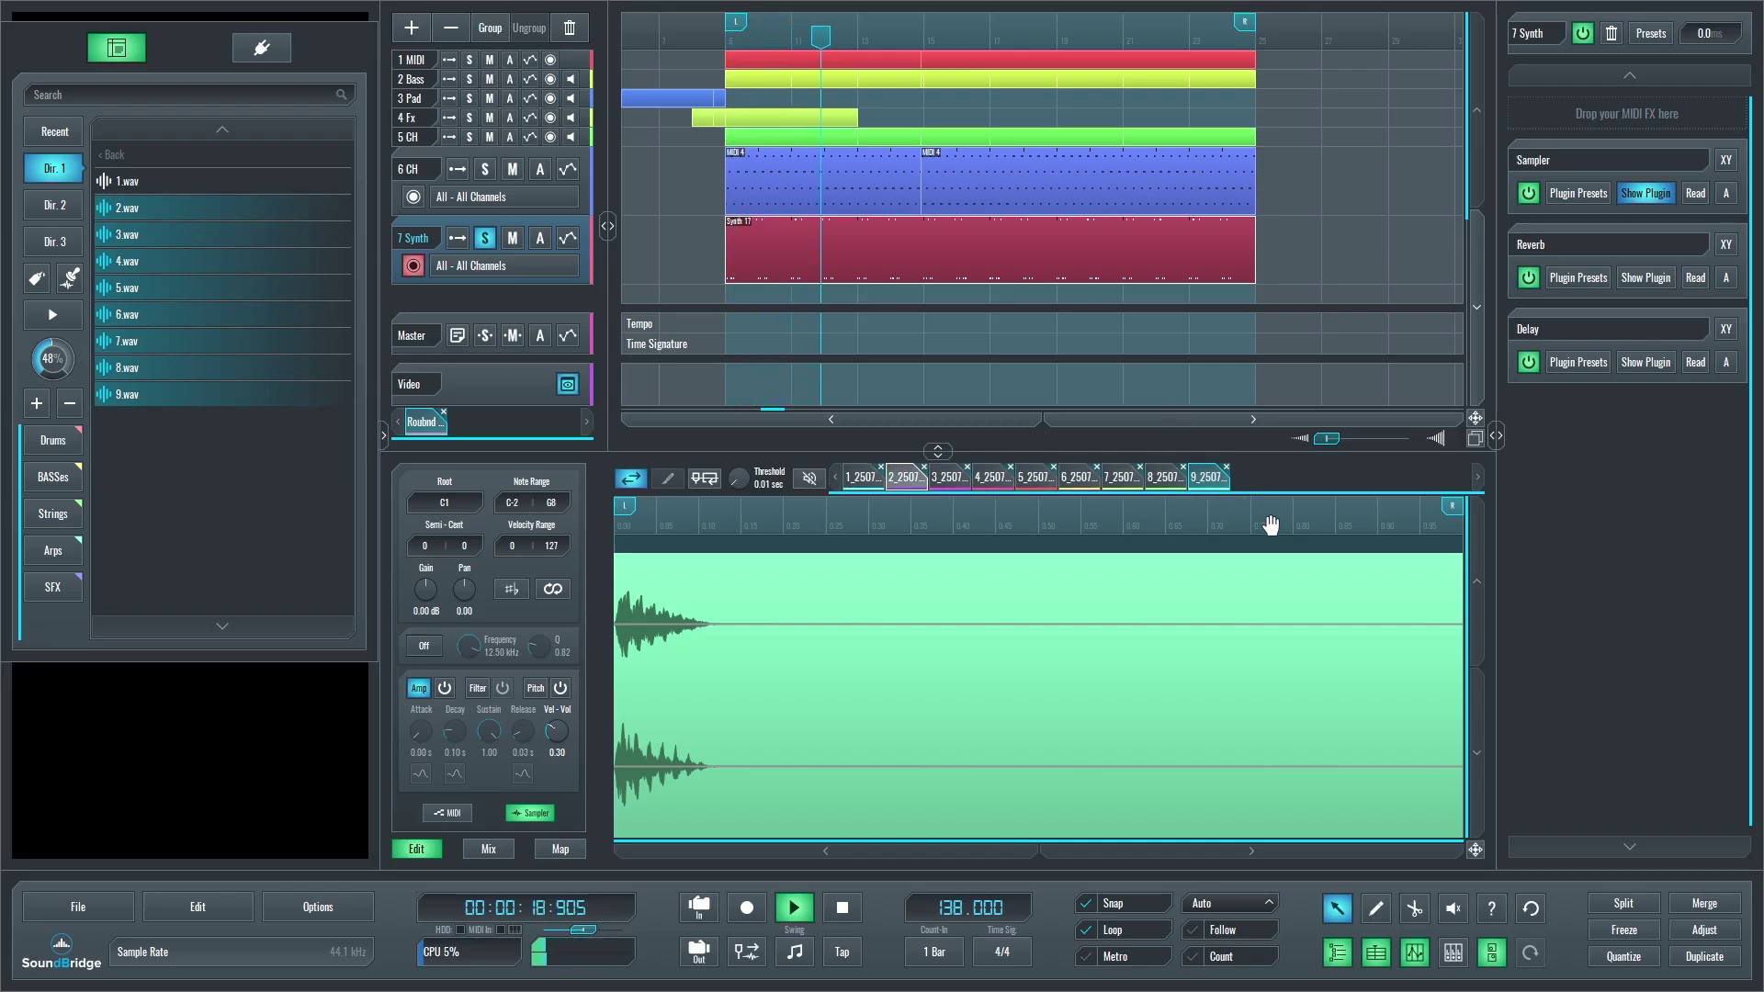
key(space)
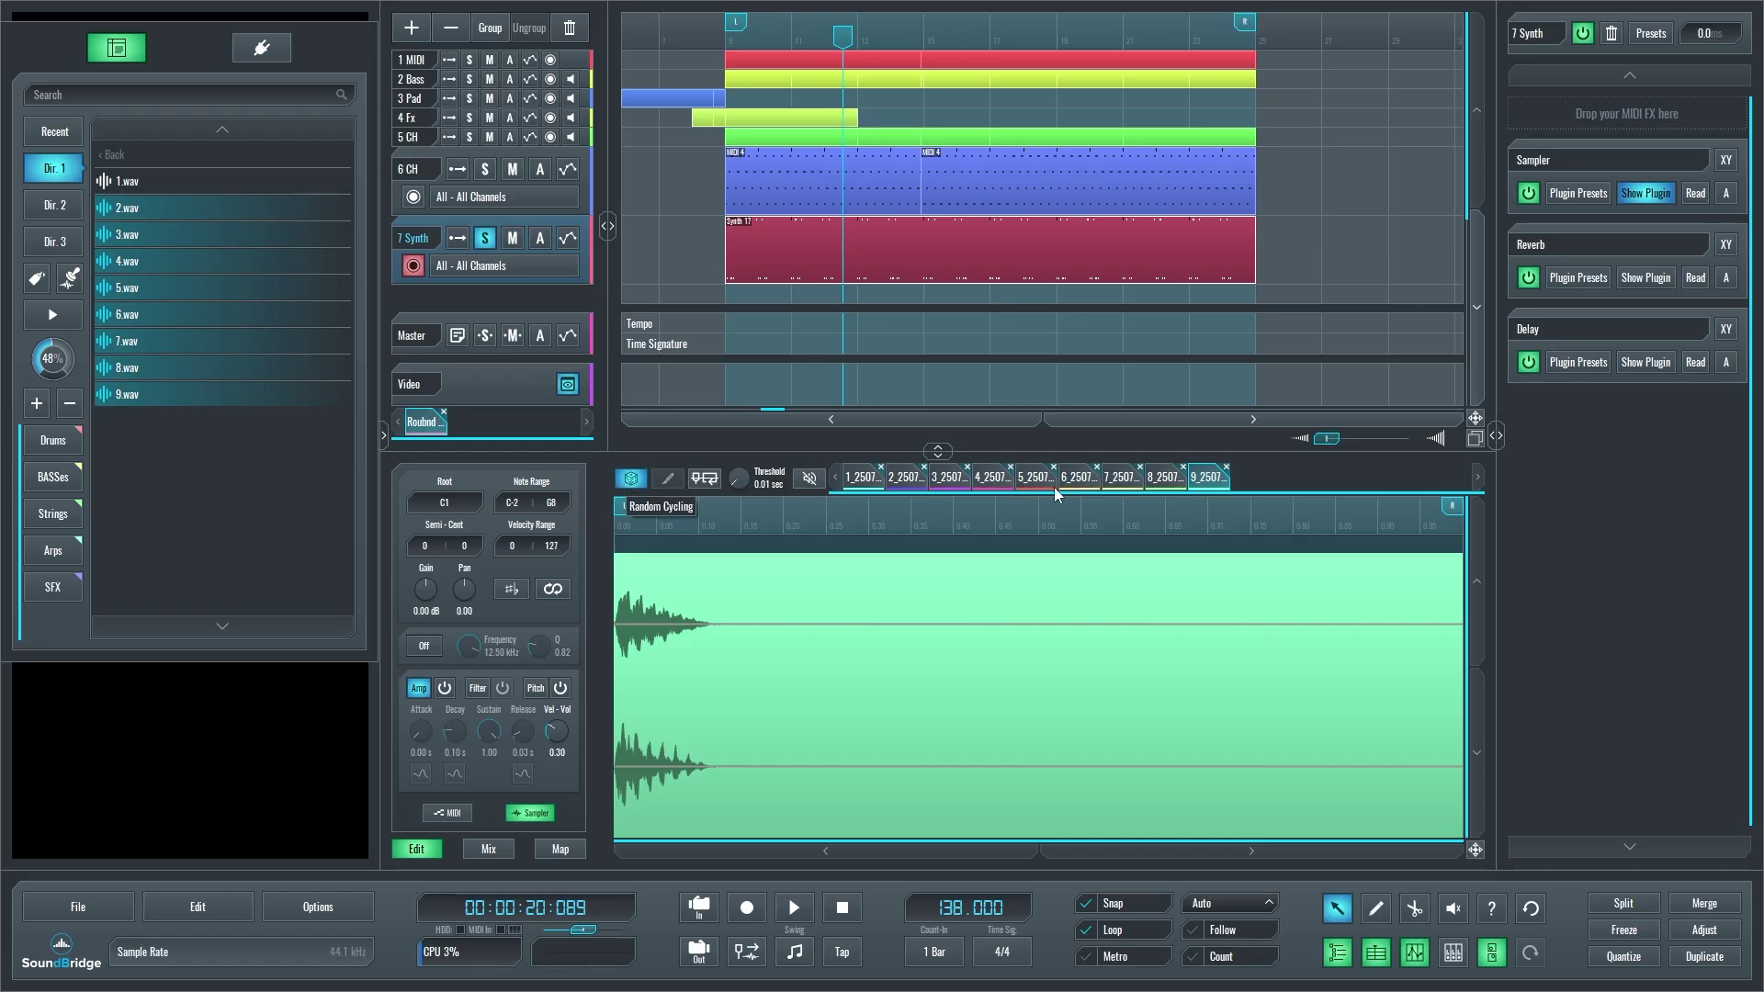
key(space)
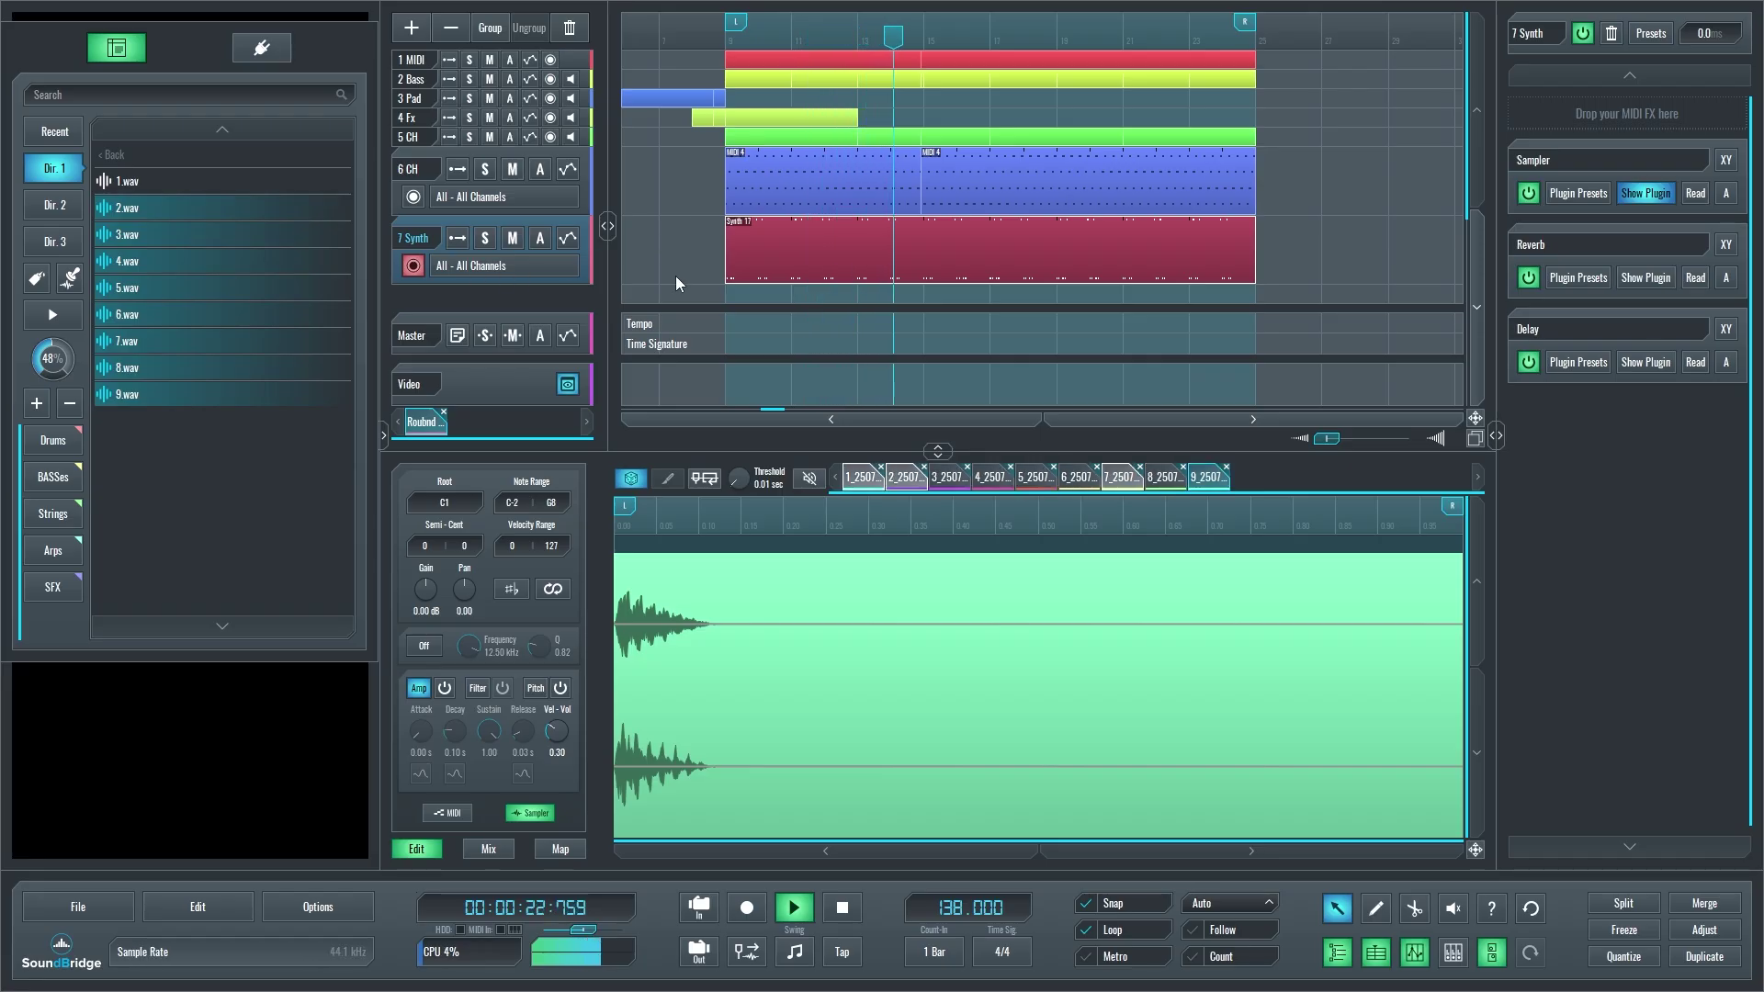
key(space)
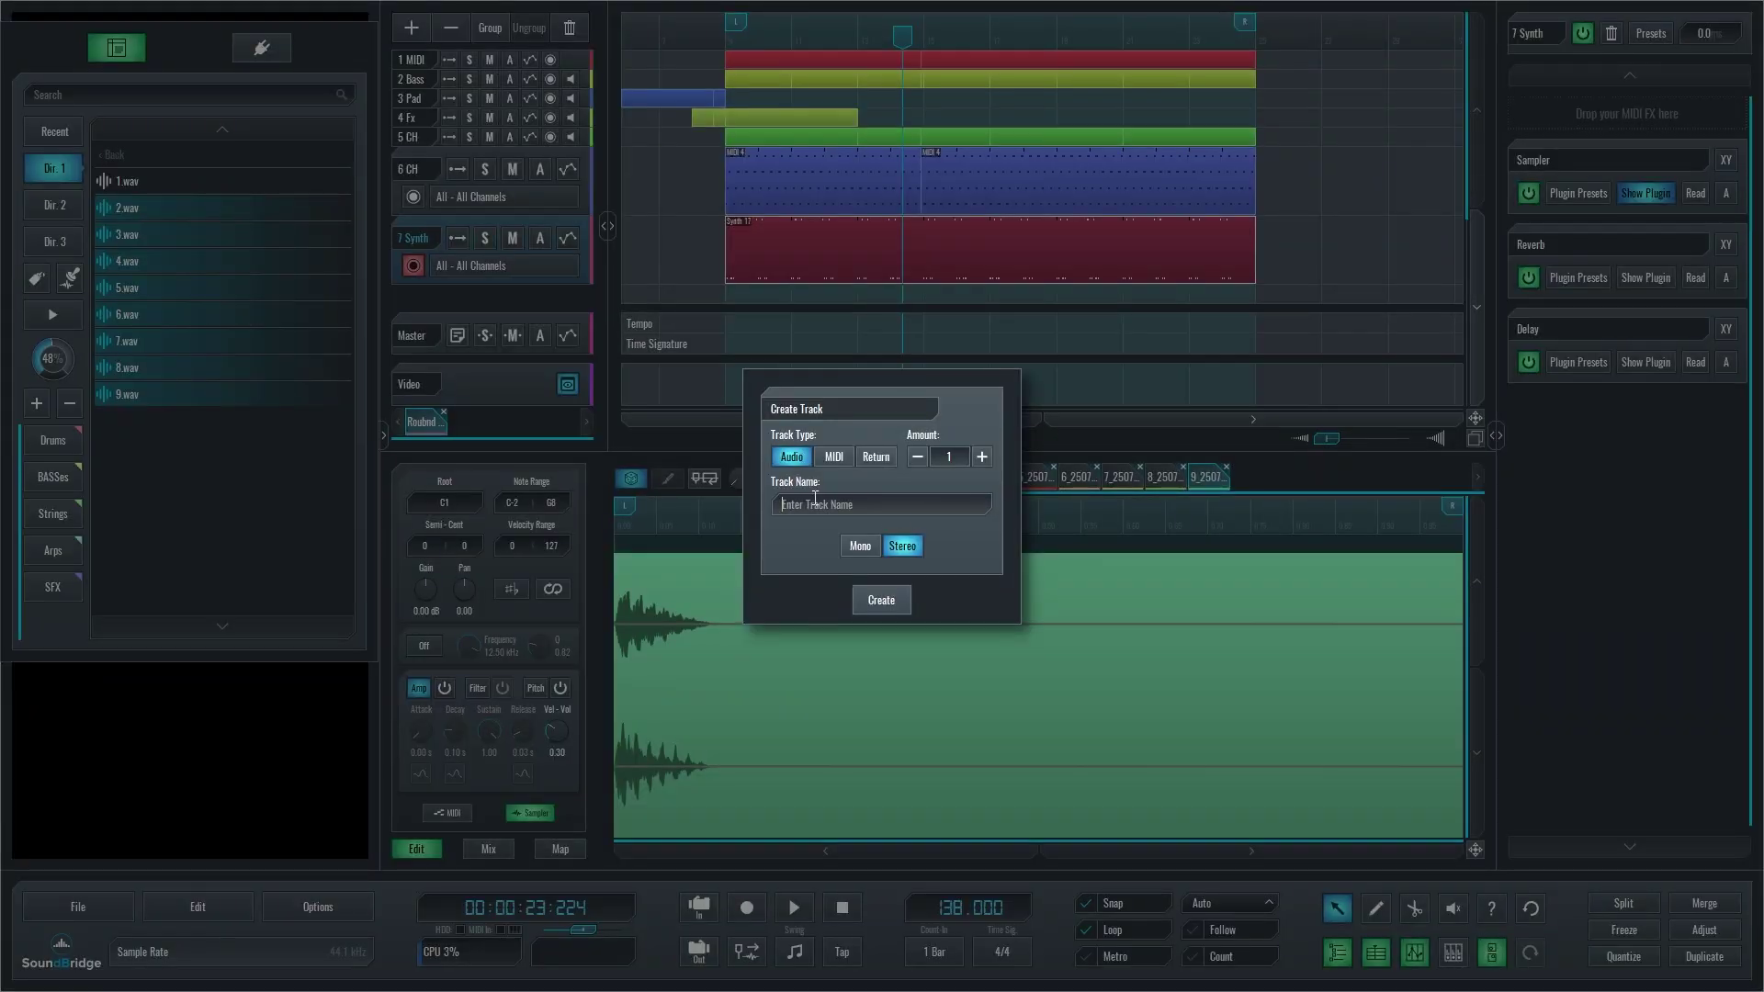
Step: Create a MIDI track named PERC, draw a short clip at the loop start on it and open that clip
text(PECR)
key(Return)
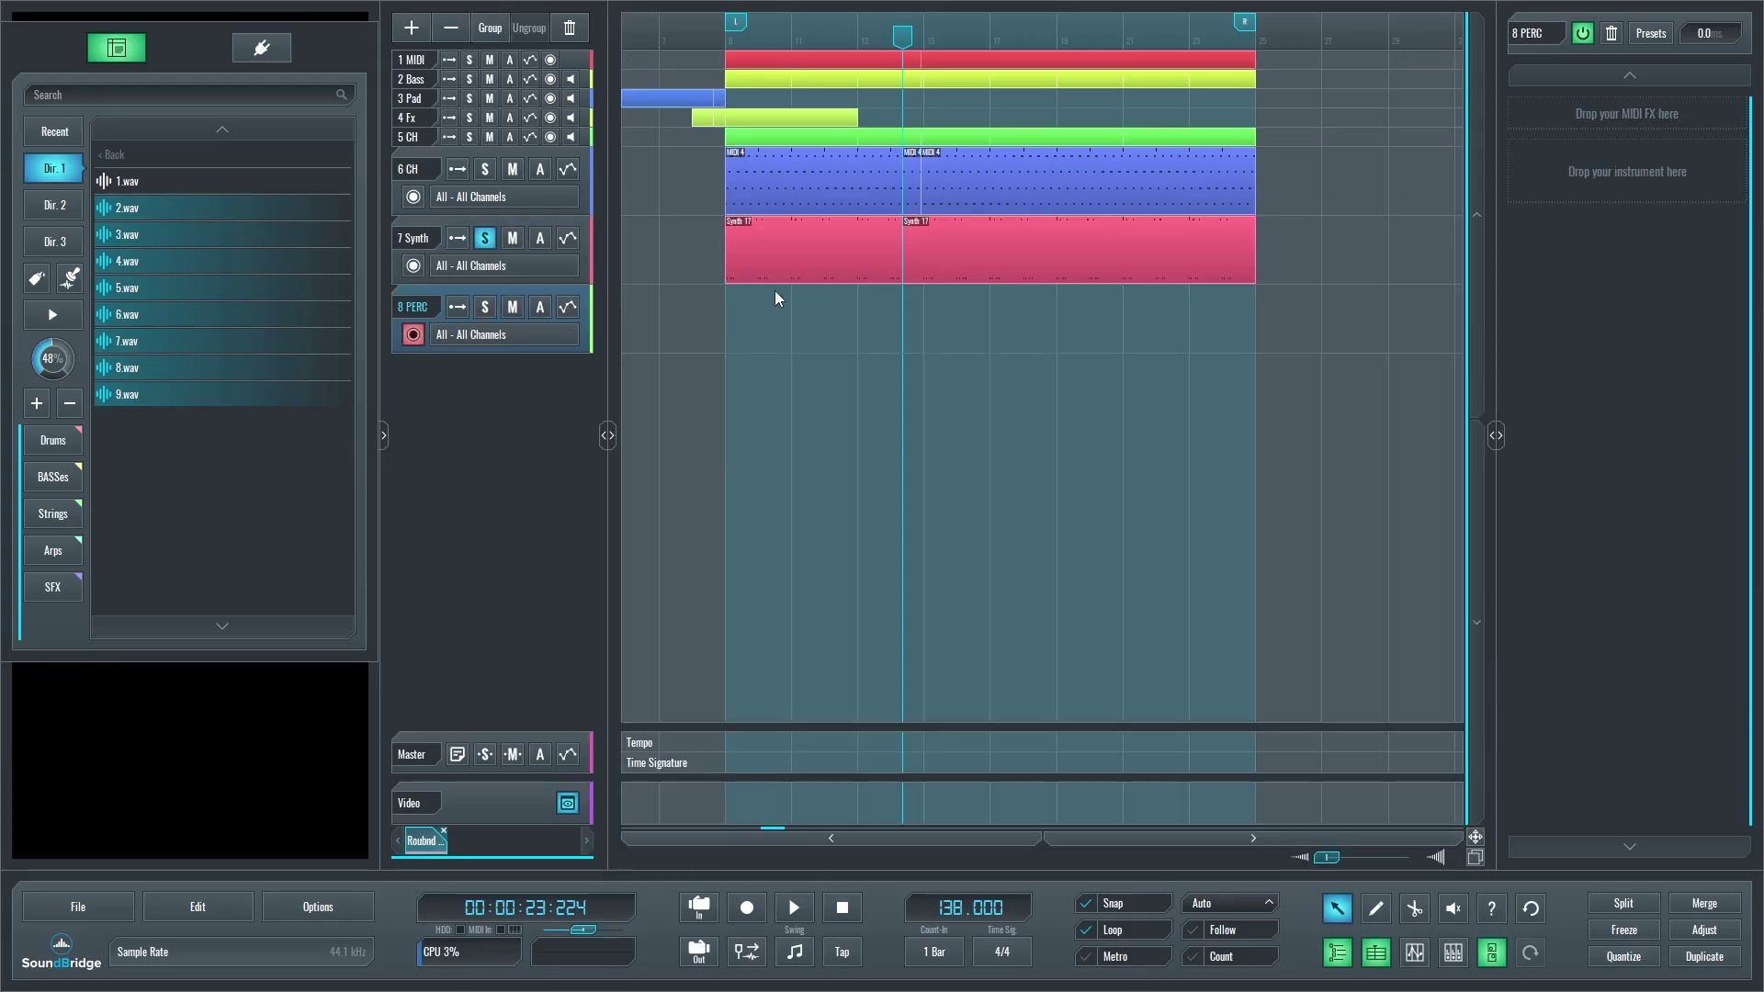
key(2)
mouse_move(732, 319)
mouse_down()
mouse_move(784, 327)
mouse_move(756, 333)
mouse_up()
key(1)
double_click(748, 323)
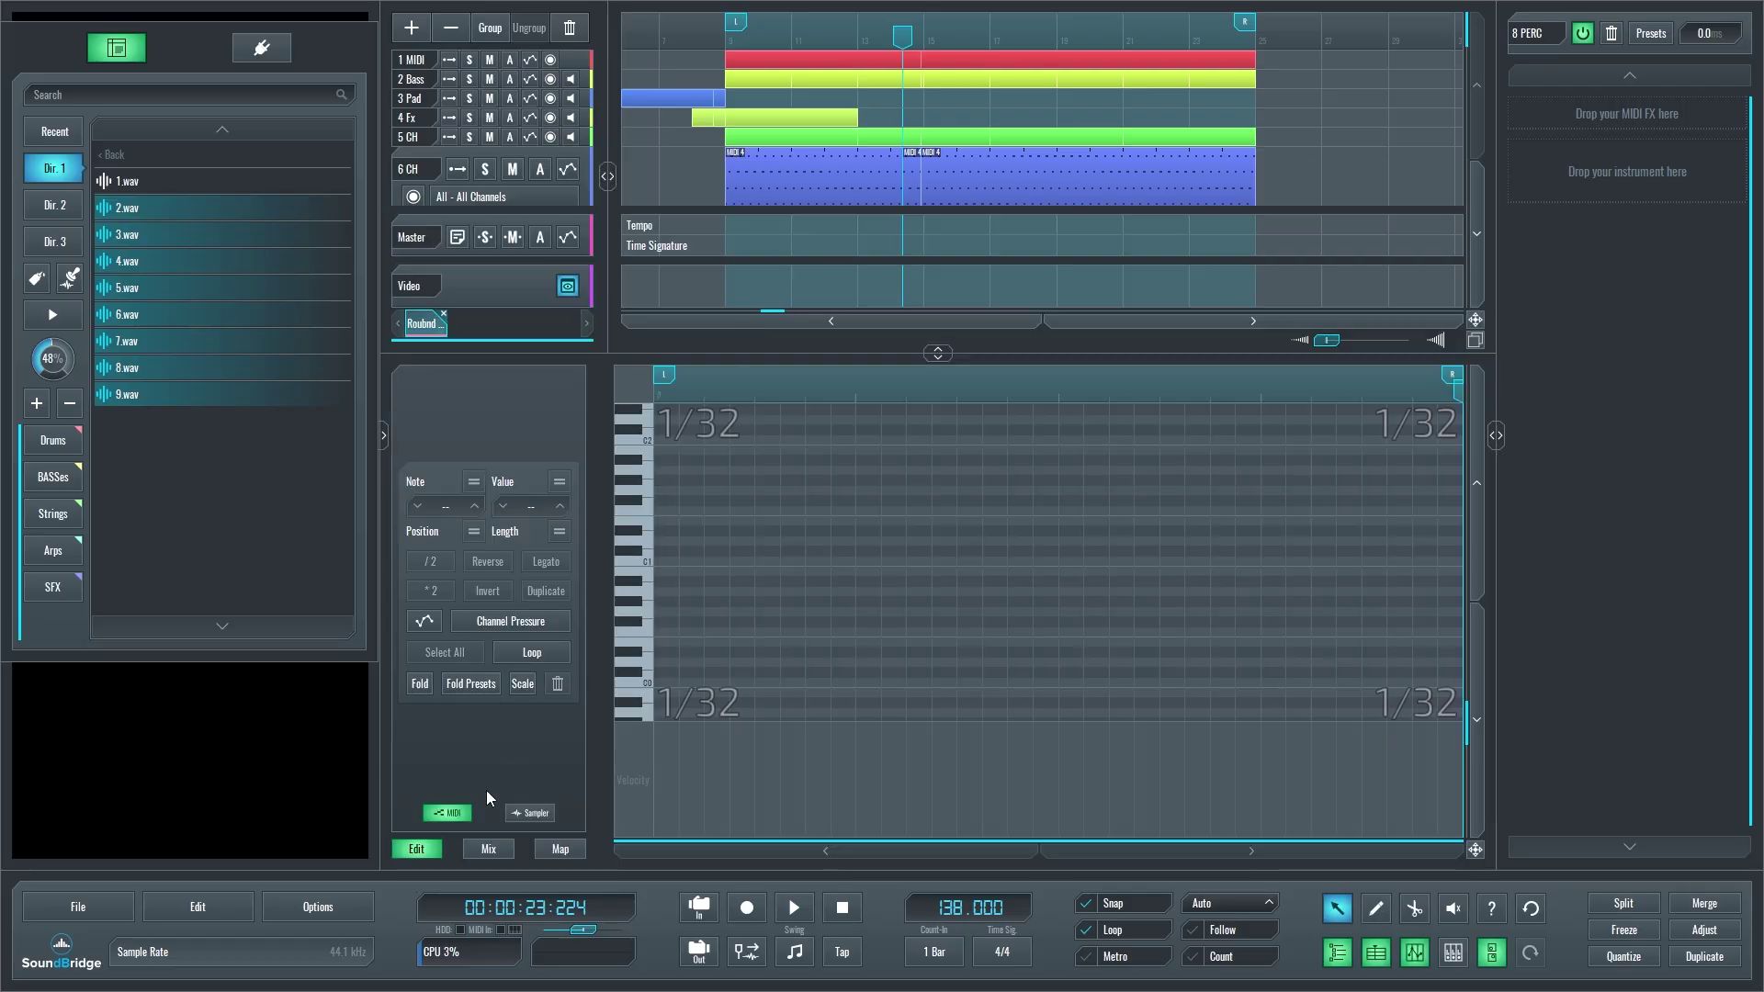
Step: Add a Sampler to the PERC track and load all six percussion one-shots, from 006_SEPT_-_Bitz through ZEN_PPT_percussion_one_shot_aegean
click(530, 813)
click(114, 152)
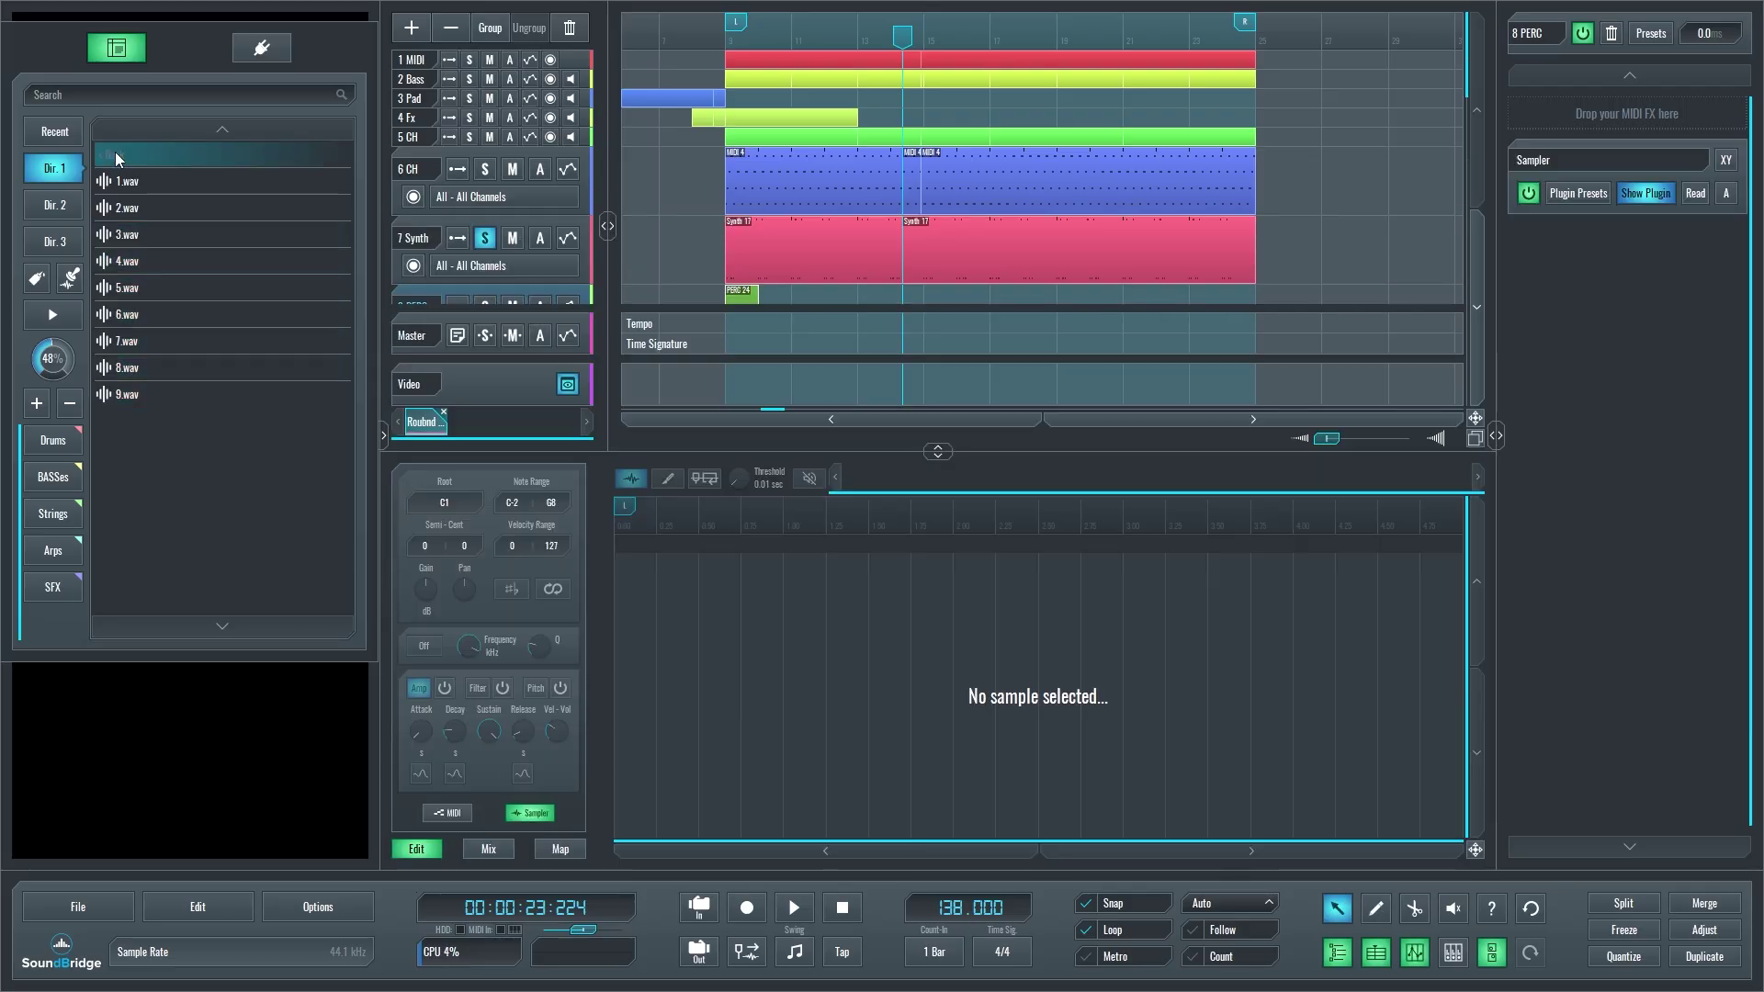
click(176, 315)
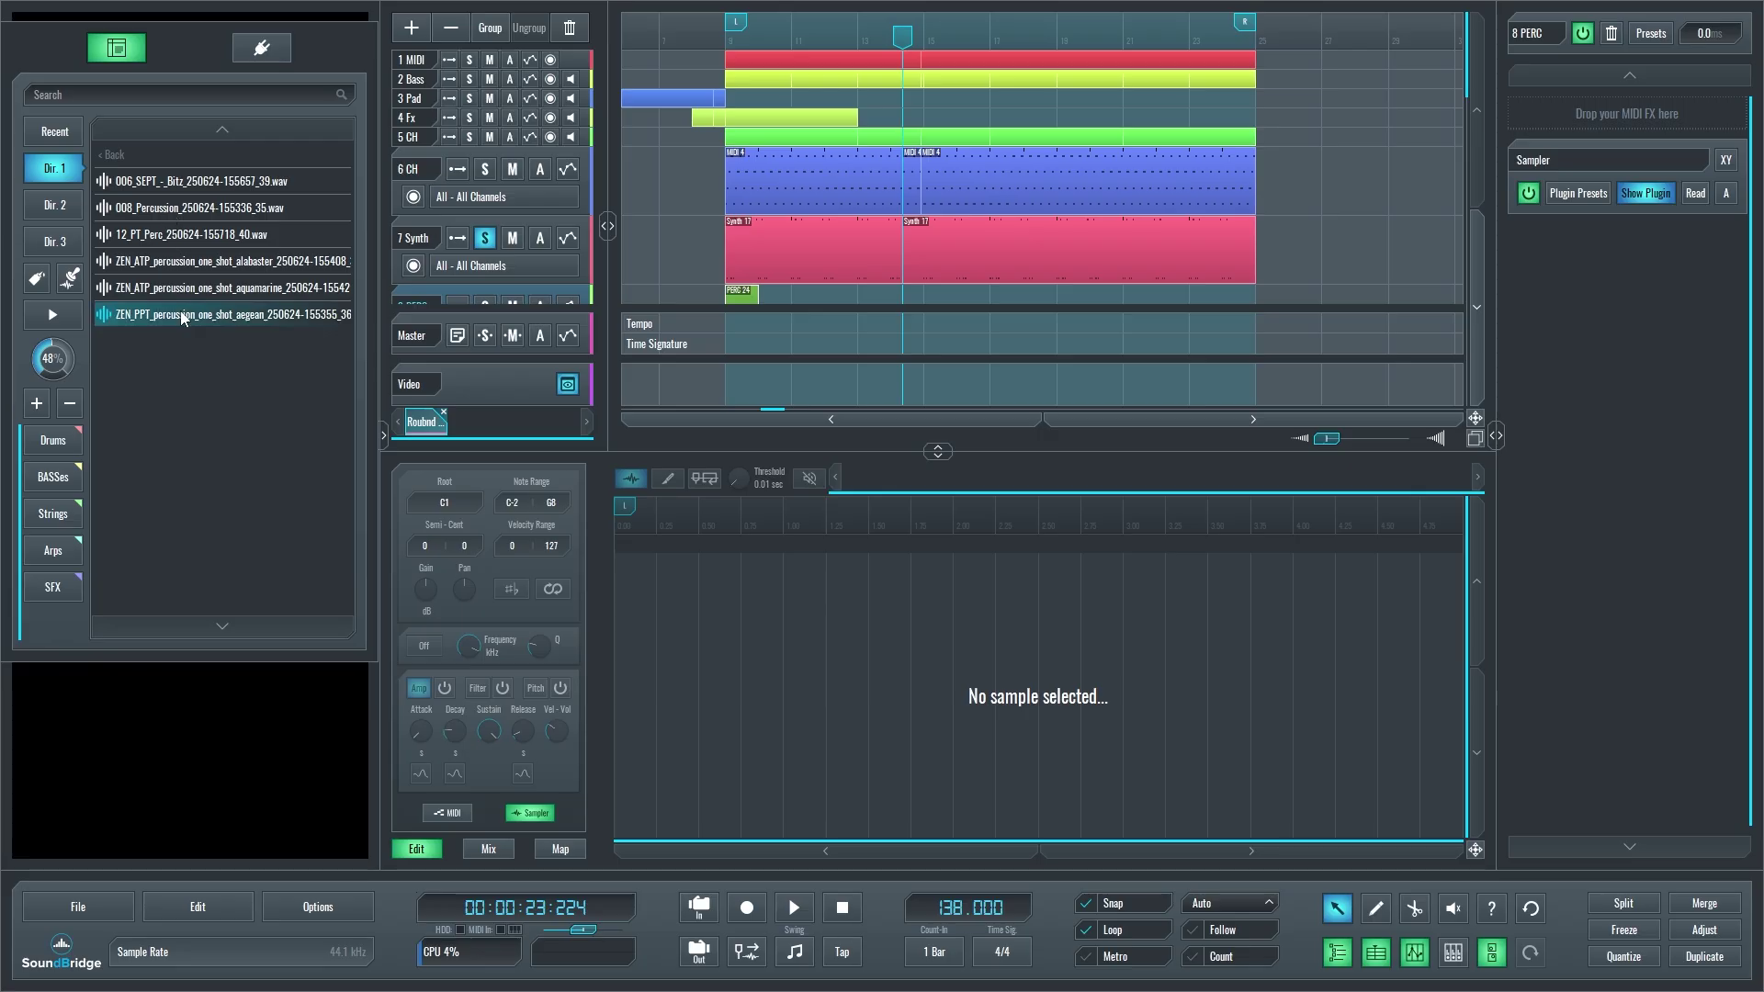
shift+click(177, 183)
drag(154, 190, 764, 570)
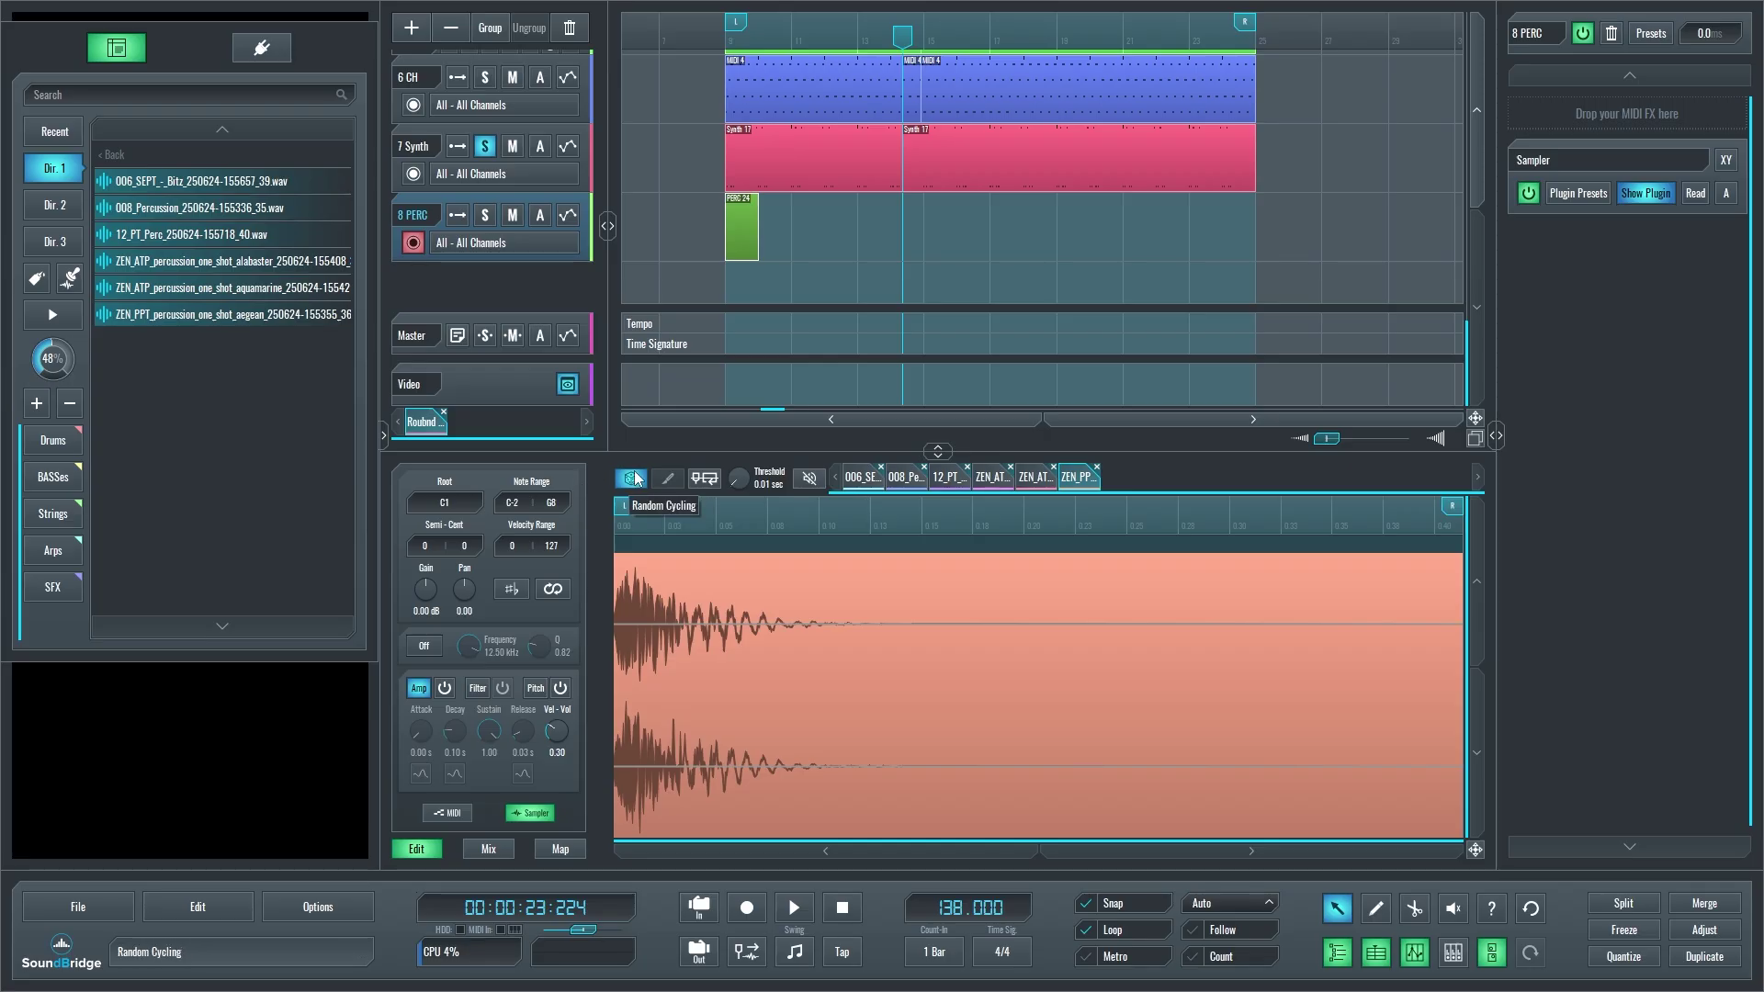
Step: Enter three C1 notes in the PERC clip, two near its start and one past the middle, and audition the track soloed
double_click(753, 226)
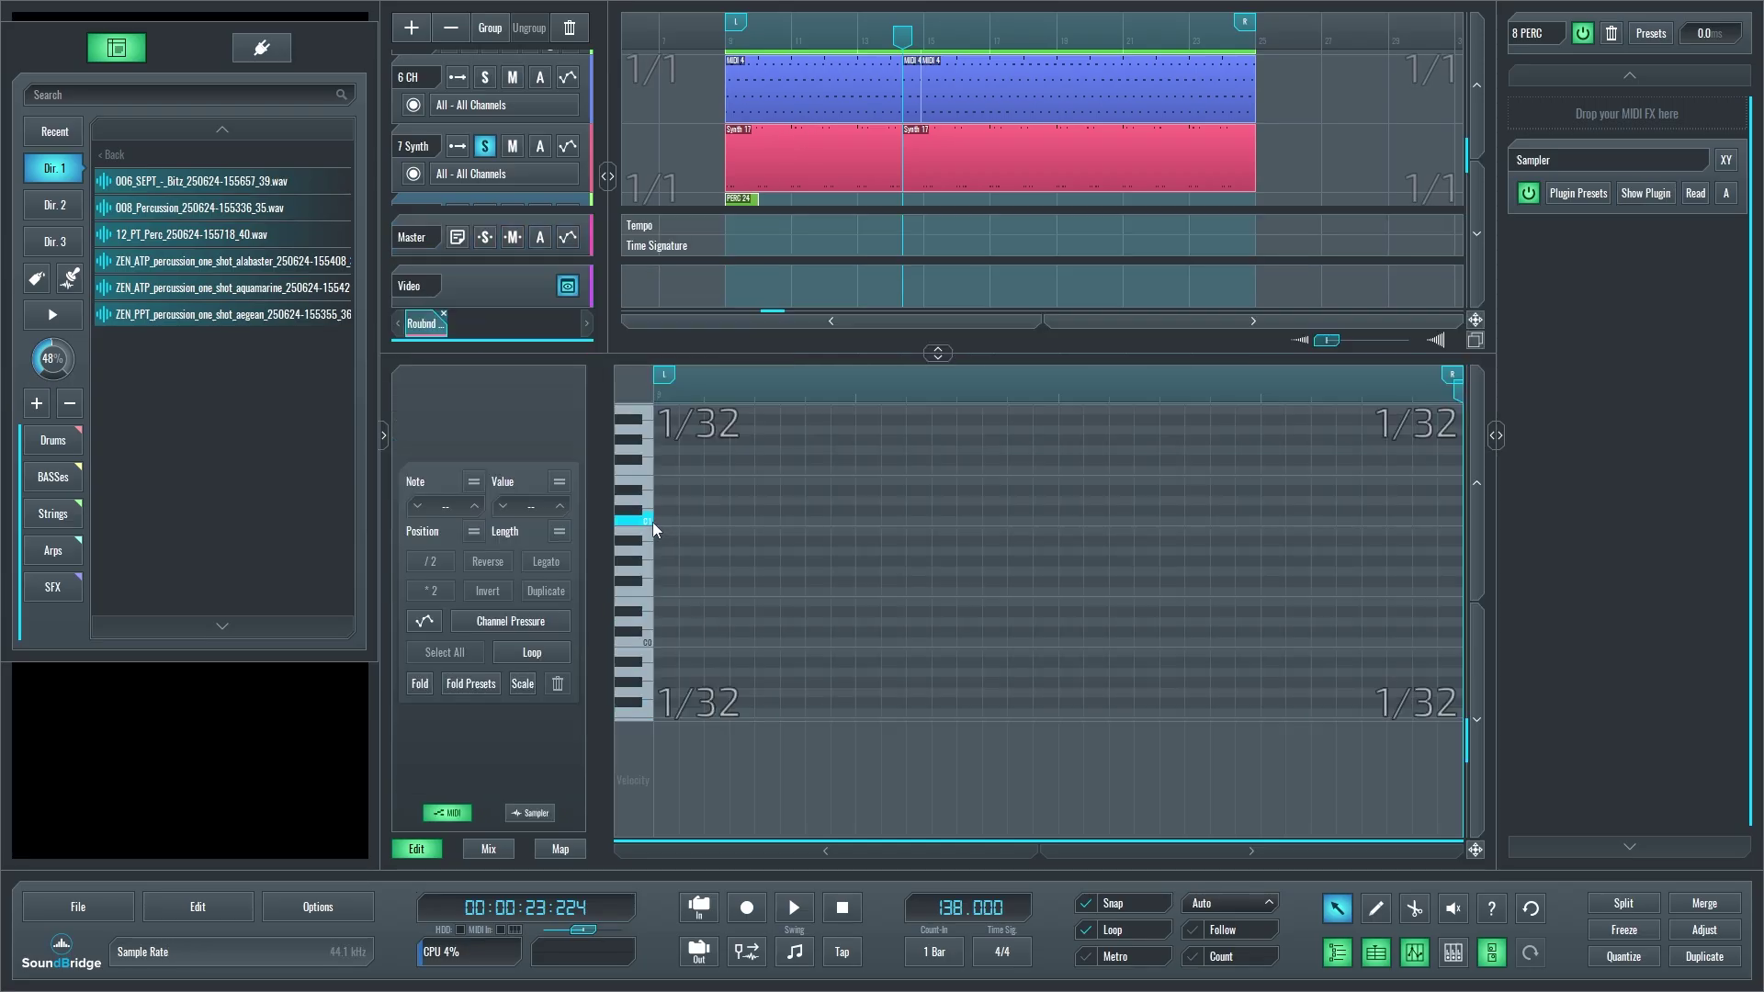
key(2)
key(1)
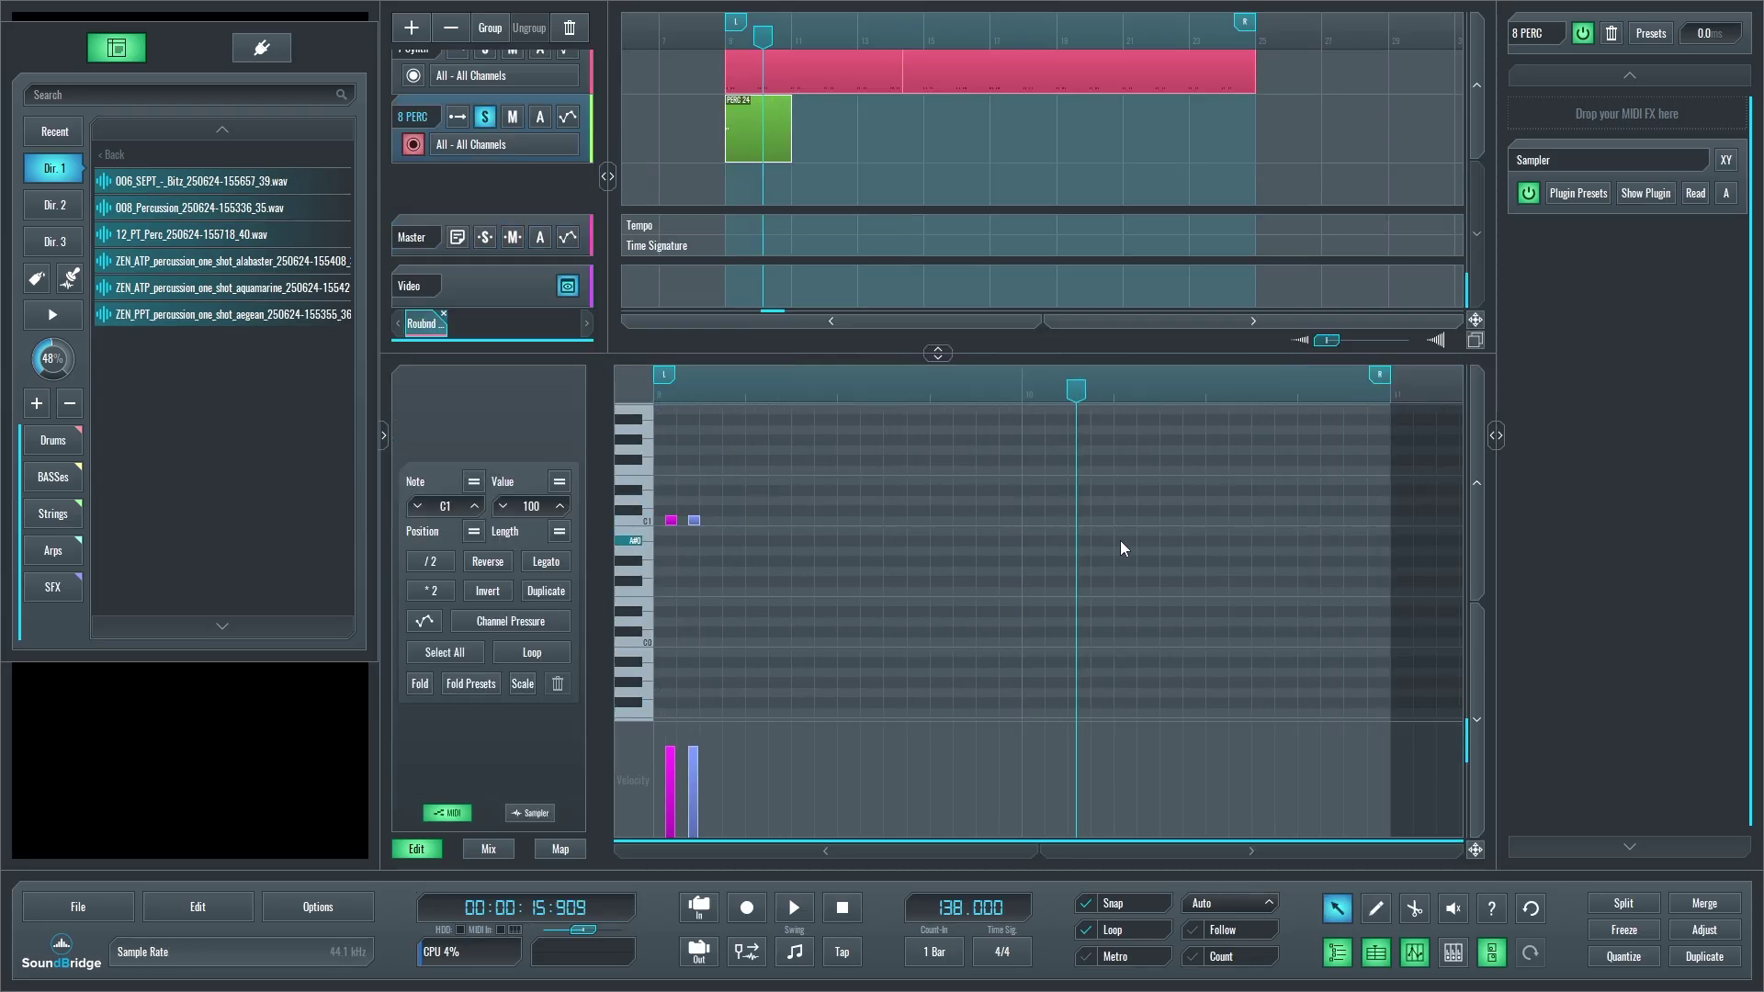
key(2)
click(1082, 520)
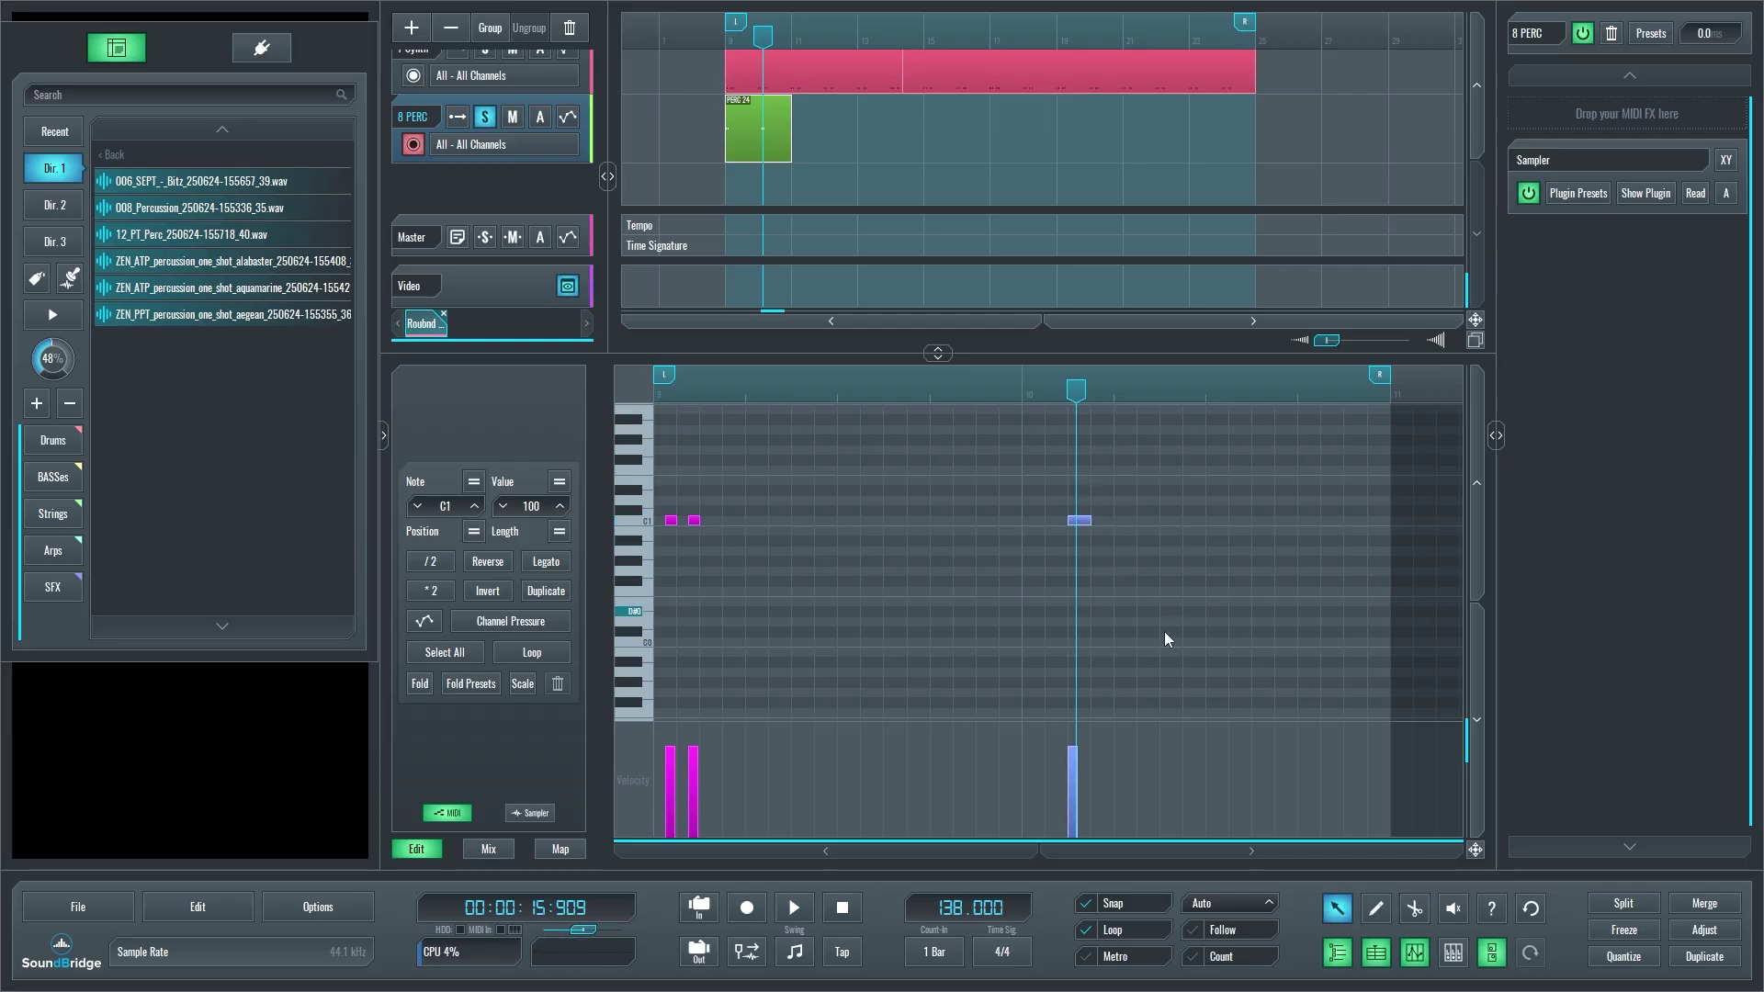
key(1)
key(space)
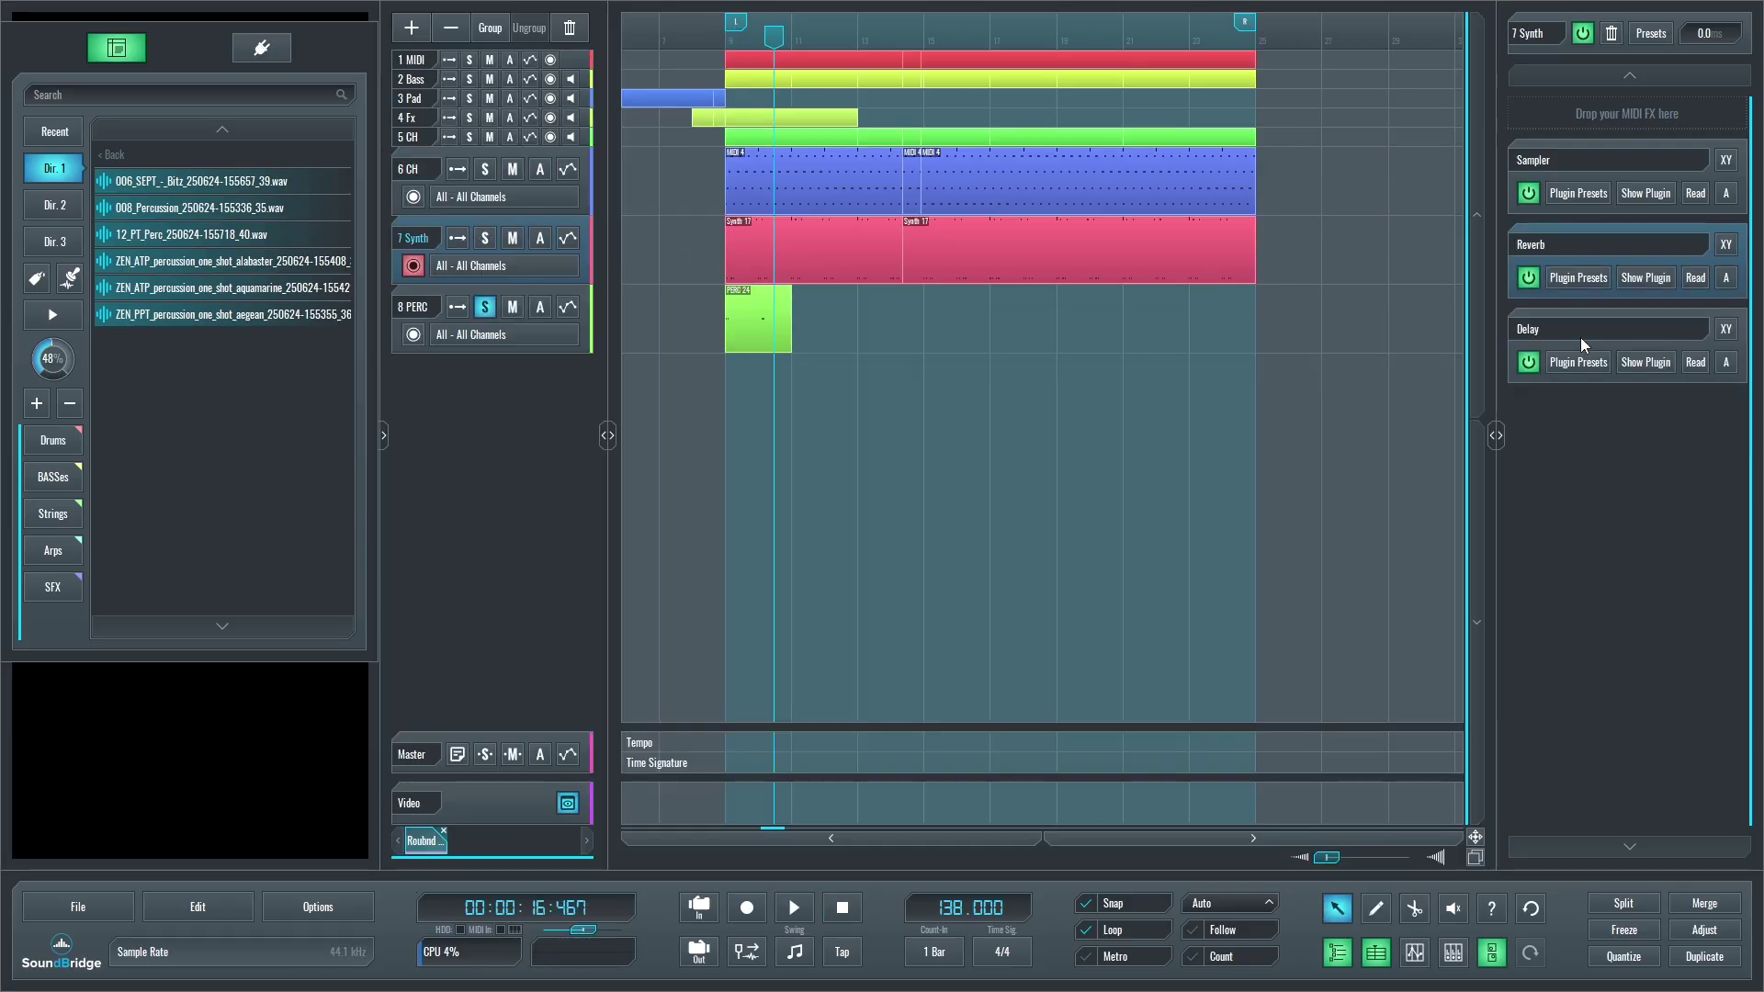
Step: Copy the Synth track's Reverb and Delay onto the PERC track and close their plugin windows during playback
click(576, 291)
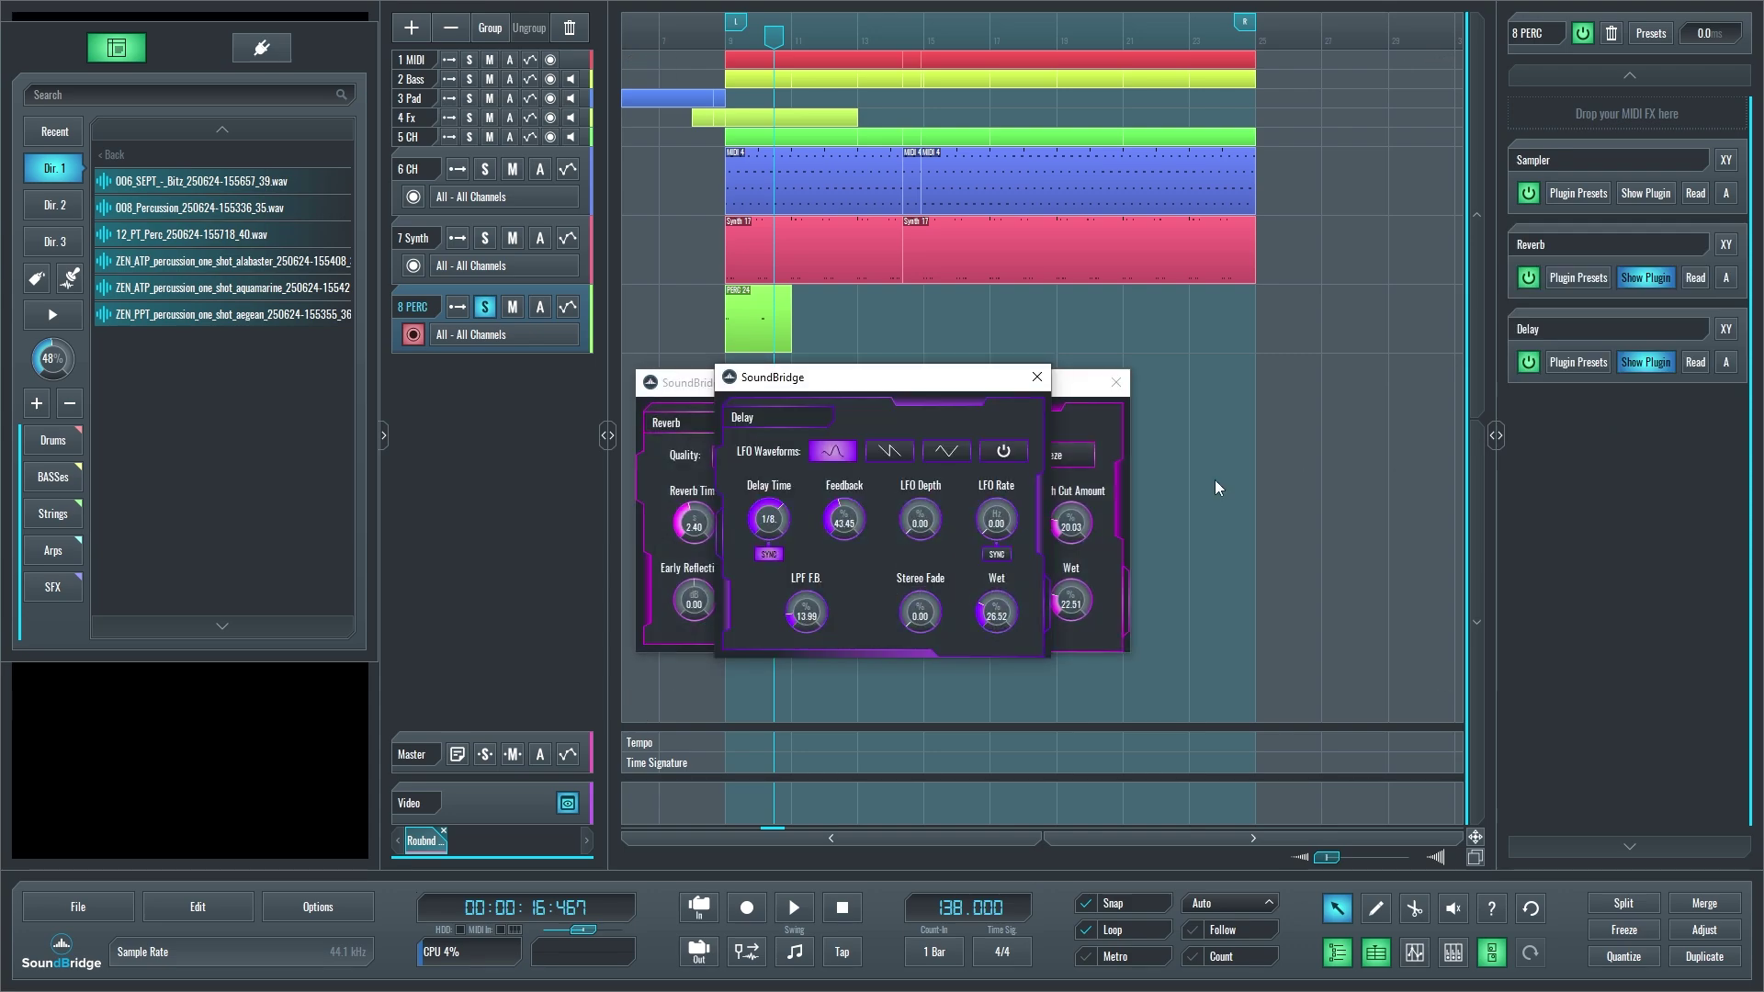
key(space)
click(1116, 384)
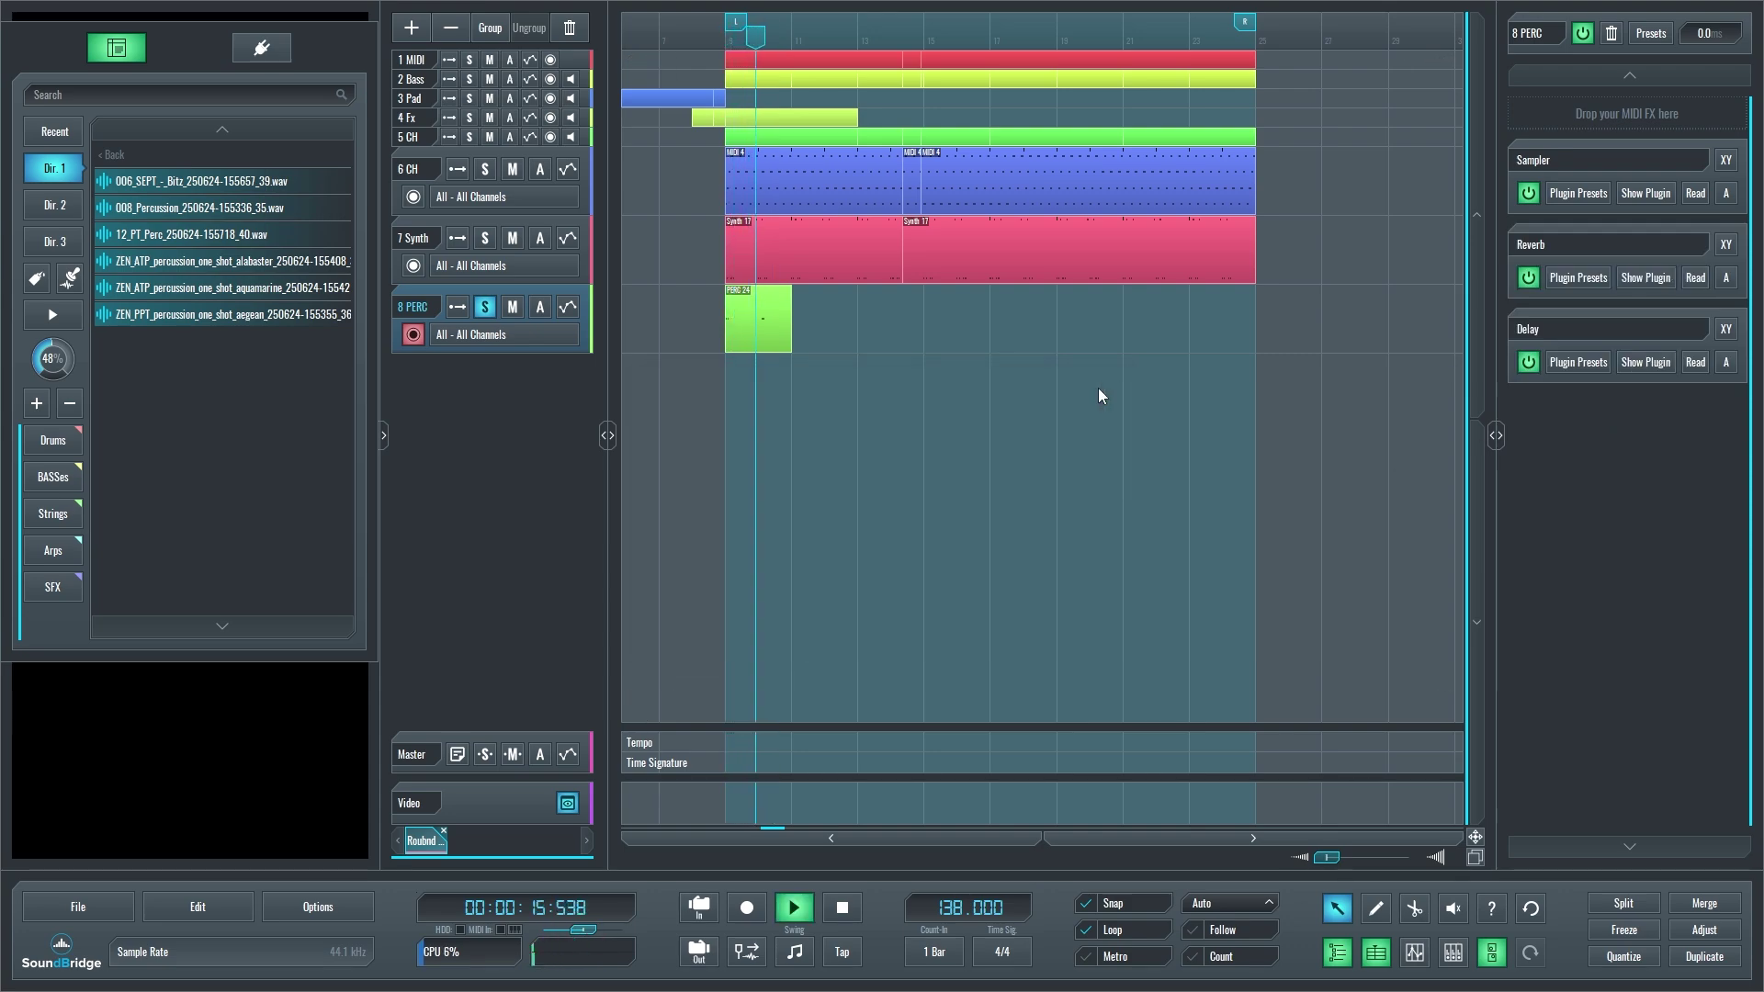
Step: Turn on looping for the PERC clip and extend it to the end of the loop range
double_click(762, 347)
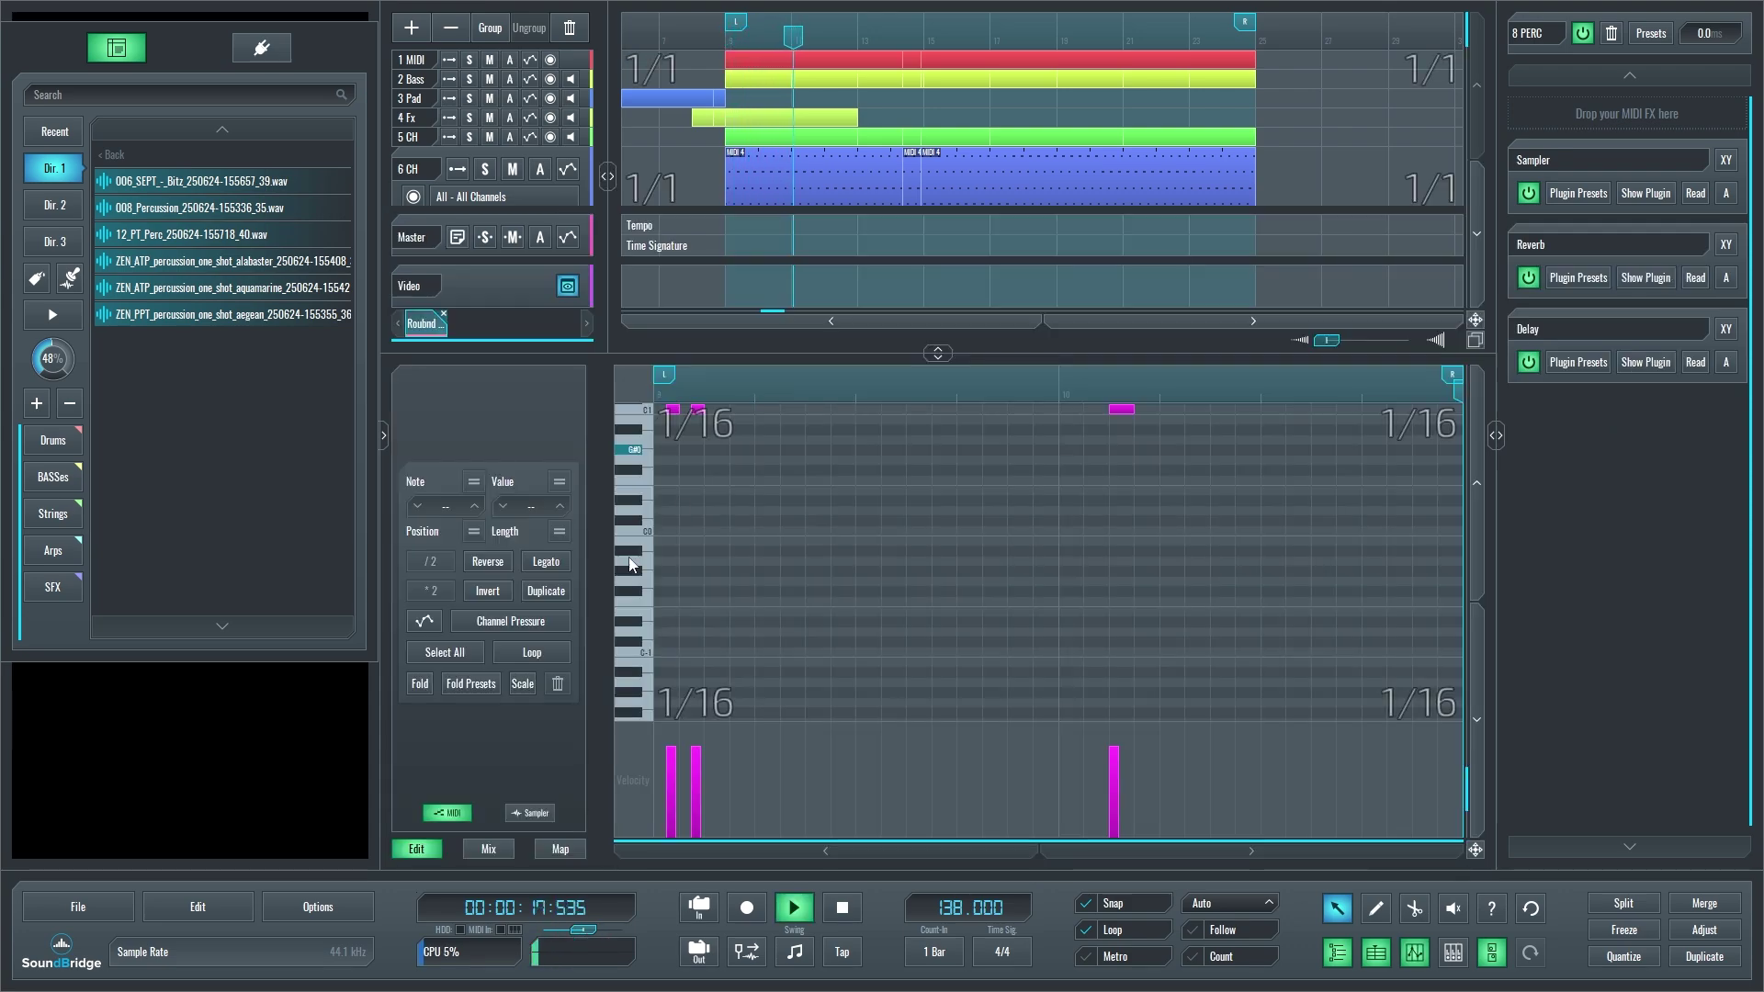
key(space)
click(538, 660)
key(e)
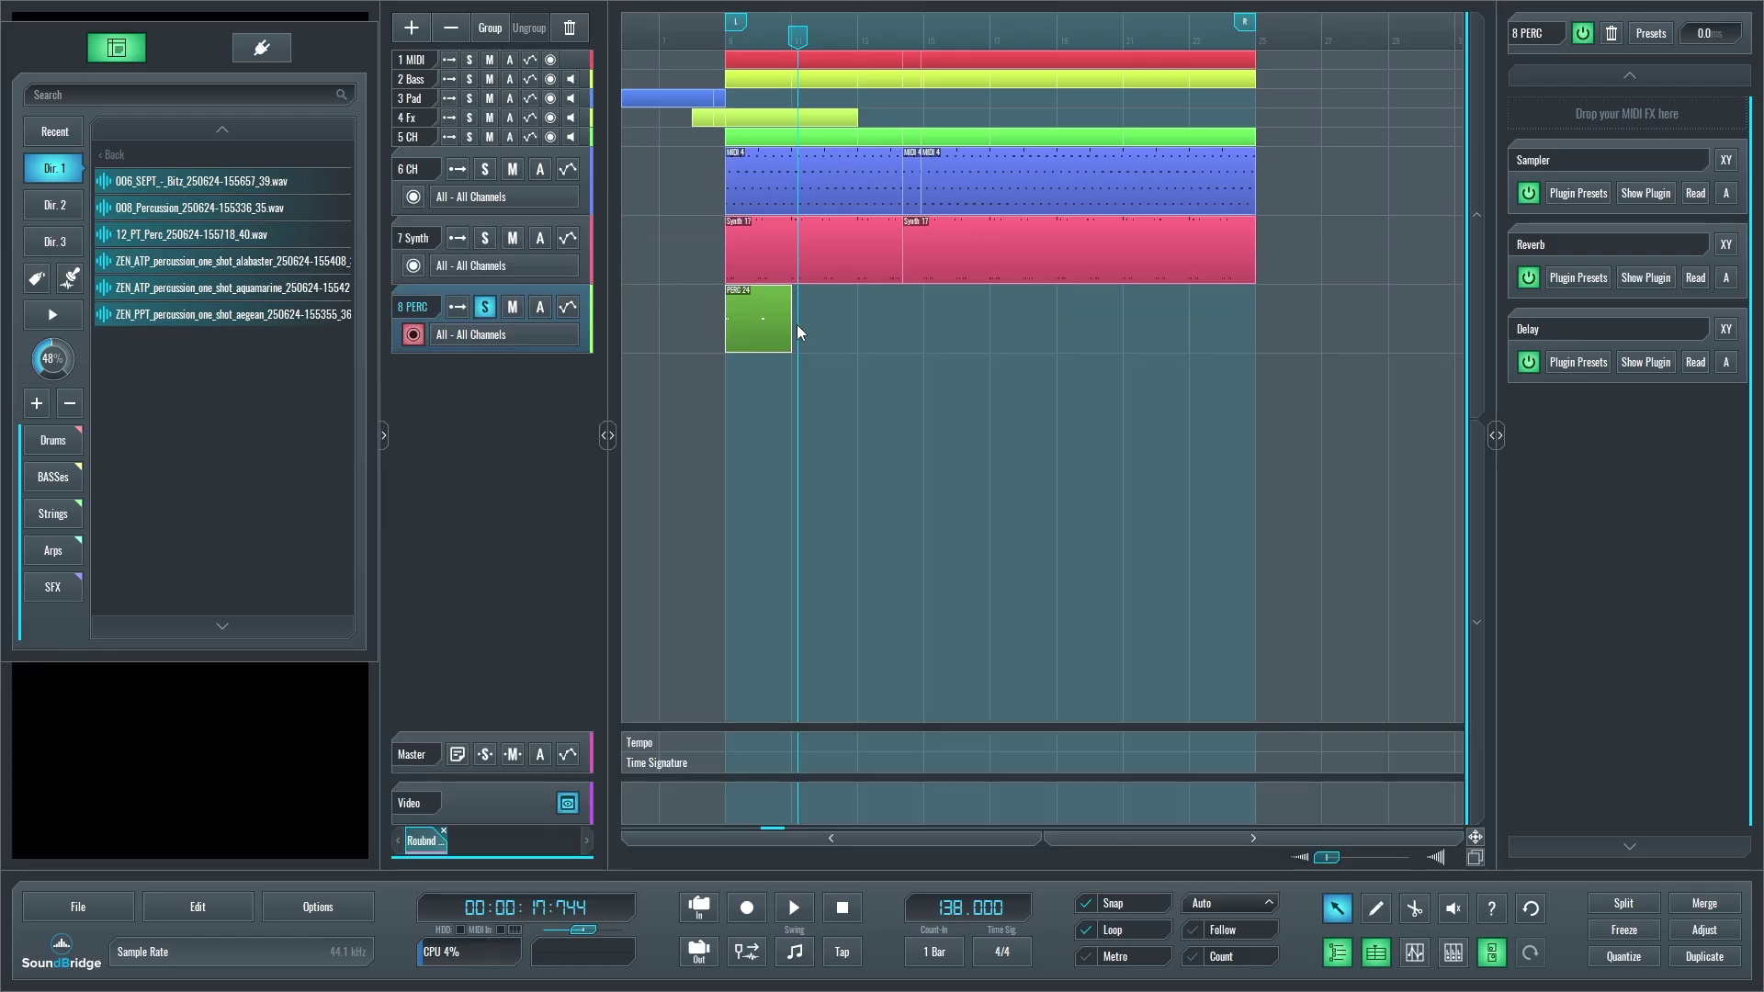
drag(795, 332, 1204, 336)
drag(1205, 337, 1257, 336)
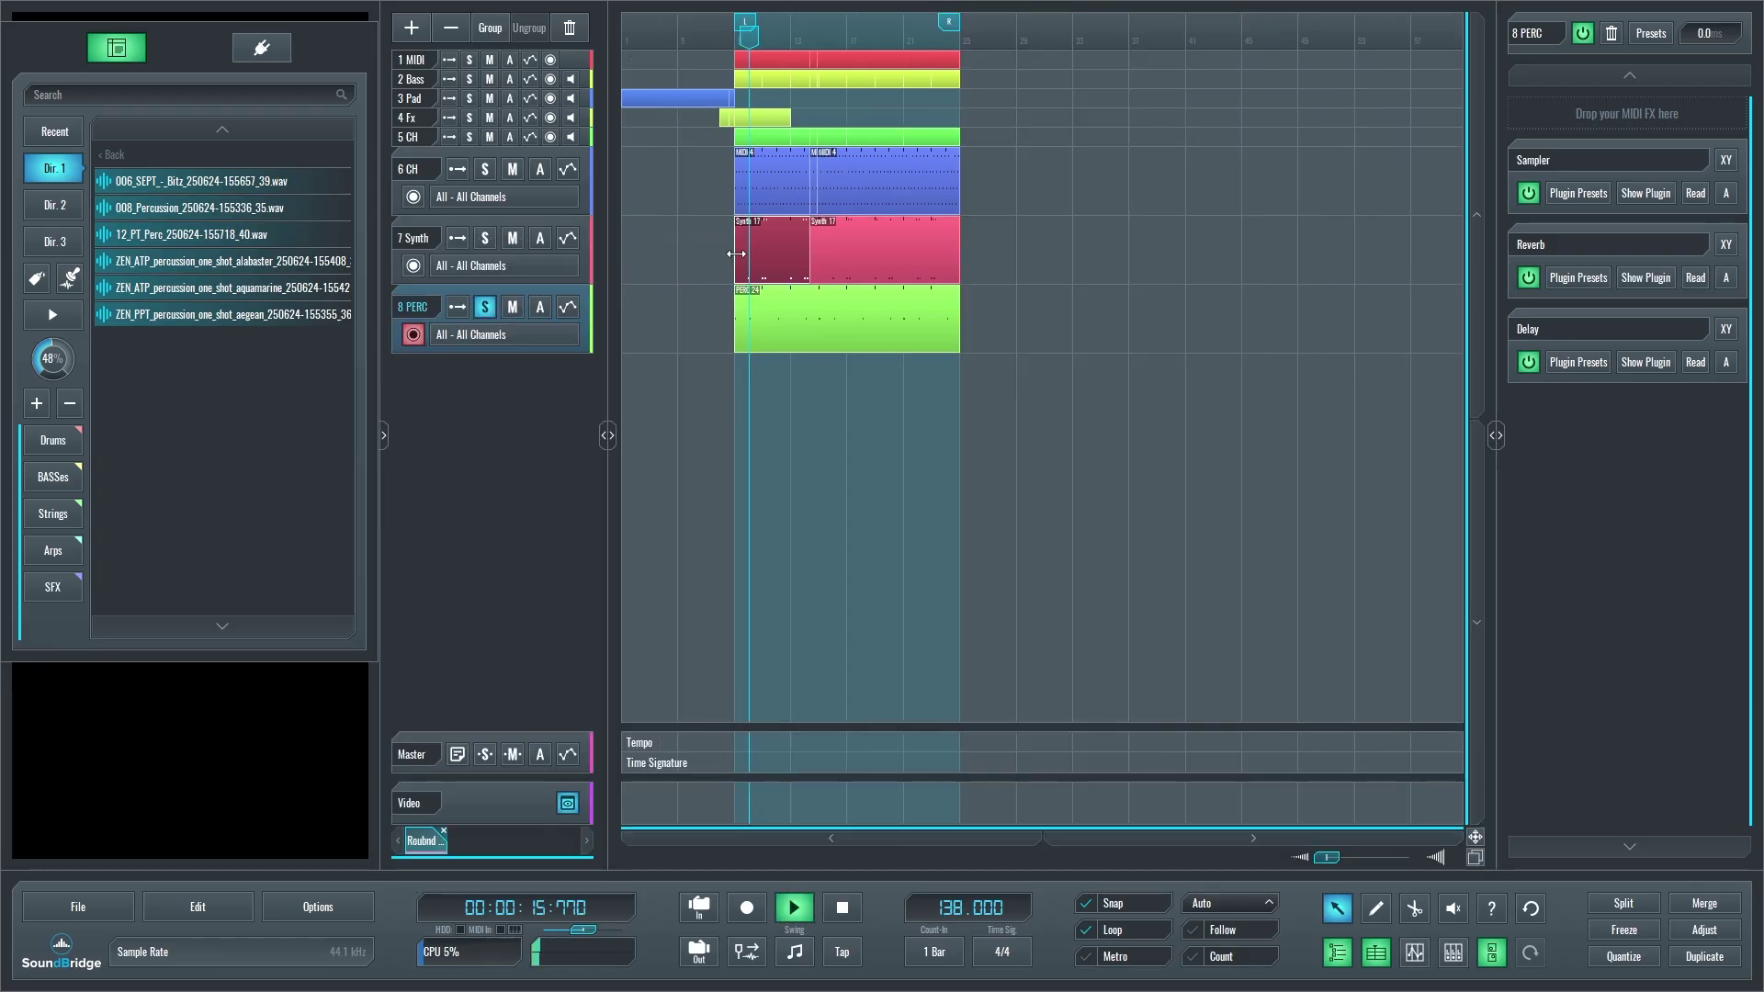
Step: Merge the split Synth clips and extend the Synth and PERC clips back to the start of the project
drag(736, 254, 623, 254)
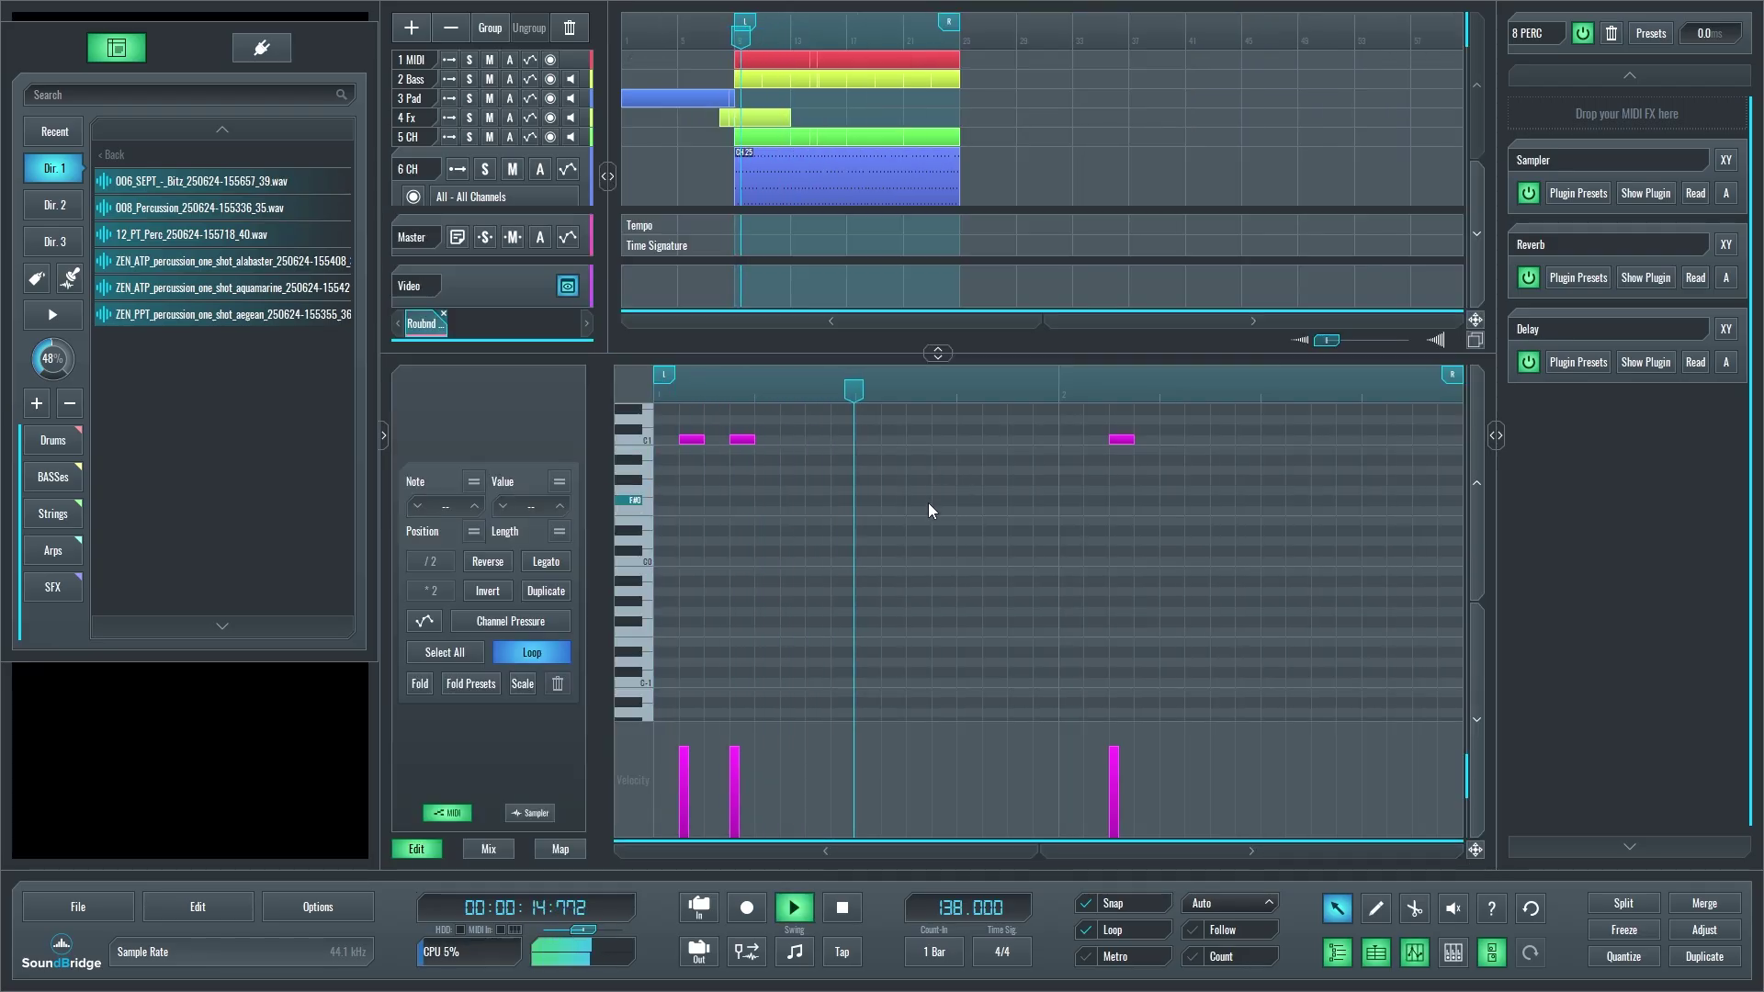
key(e)
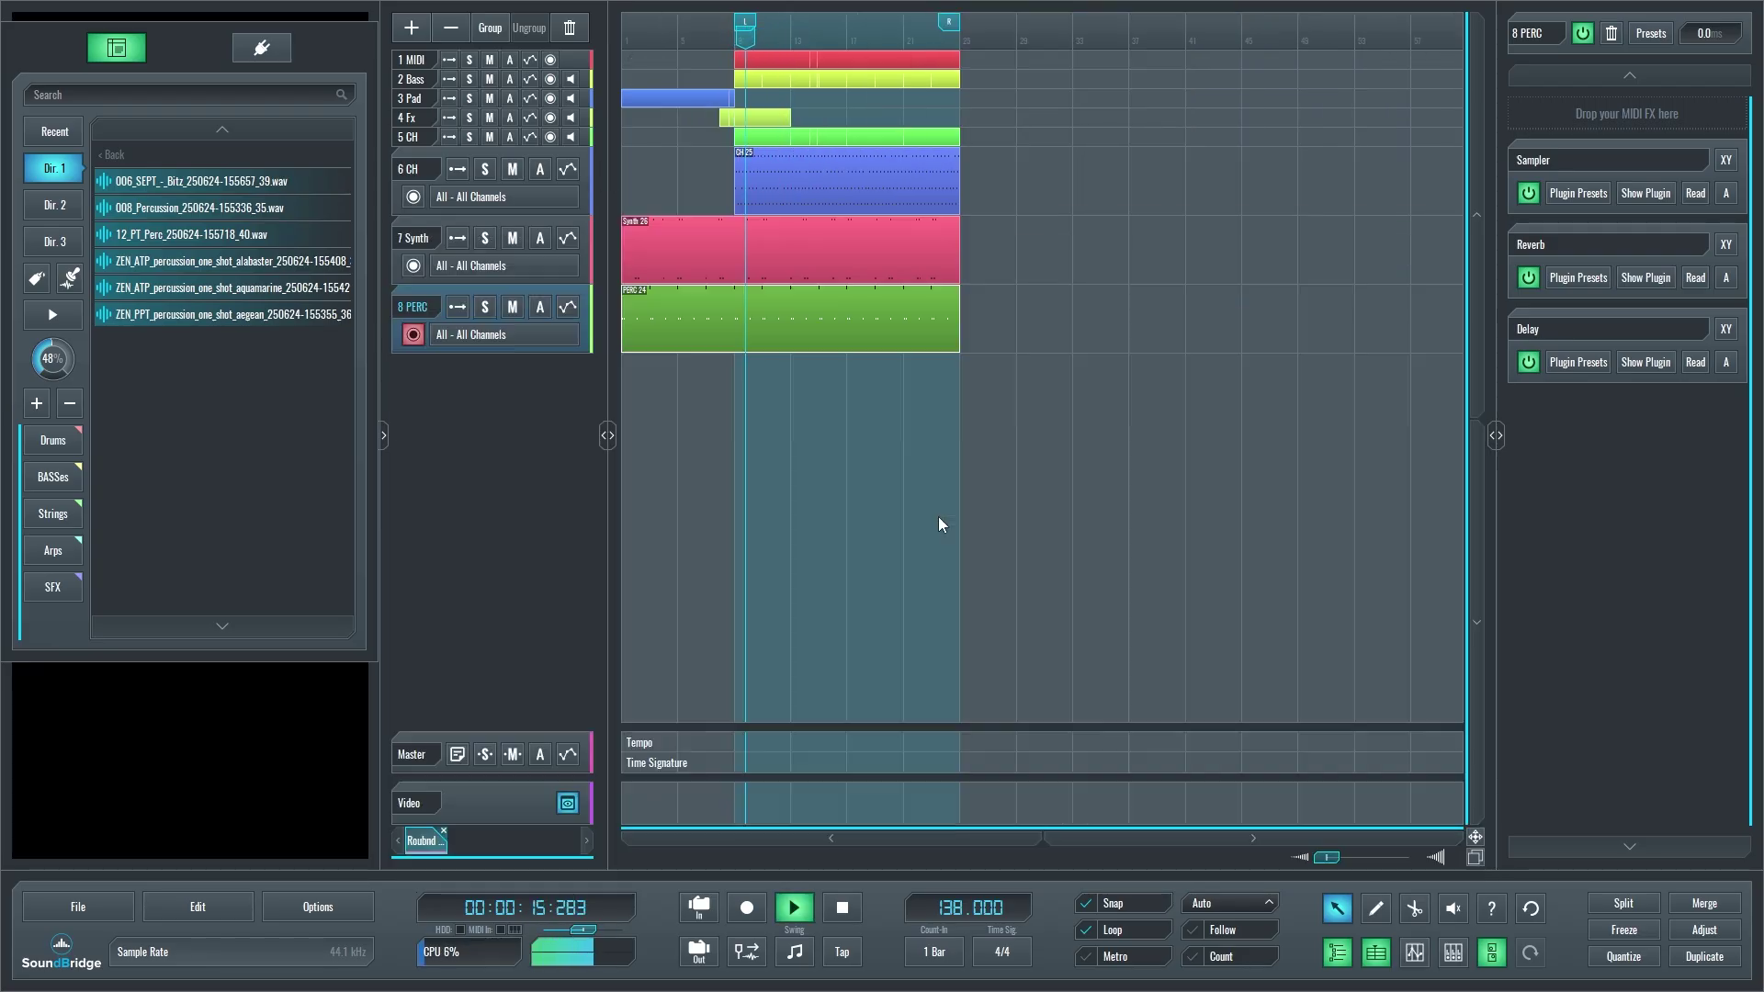
click(831, 502)
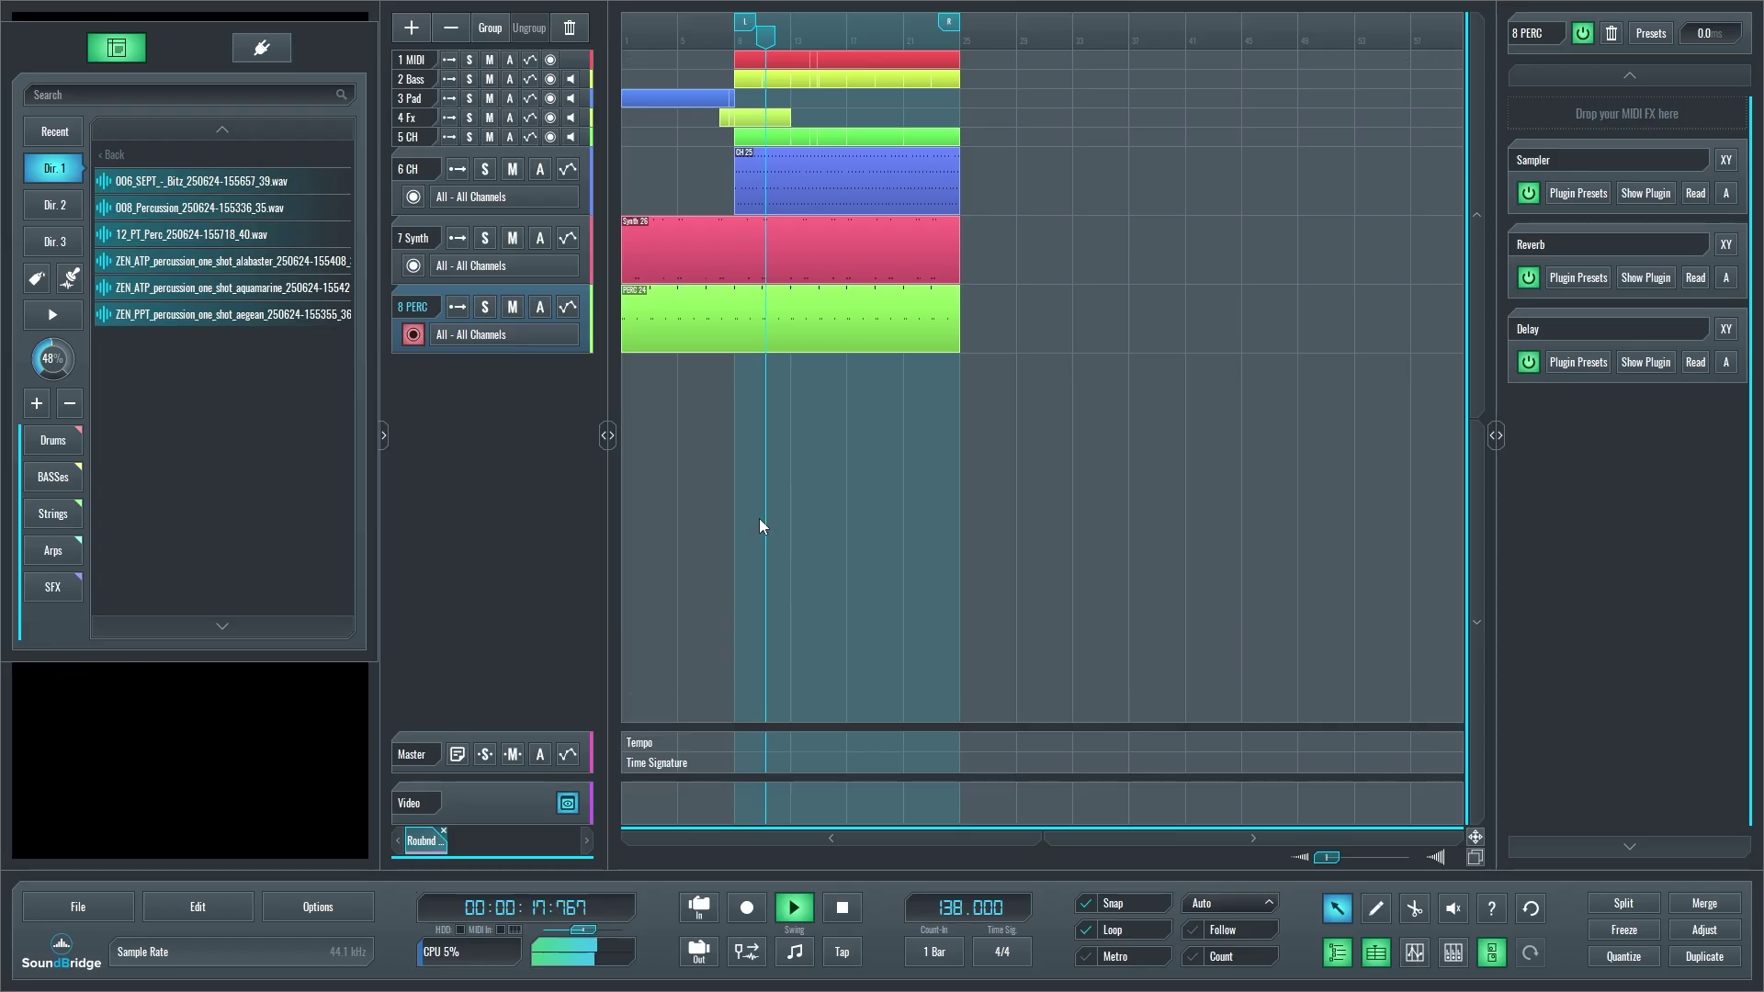
Step: Shift the PERC clip about half a bar later and play it together with the other tracks
scroll(733, 399, up, 2)
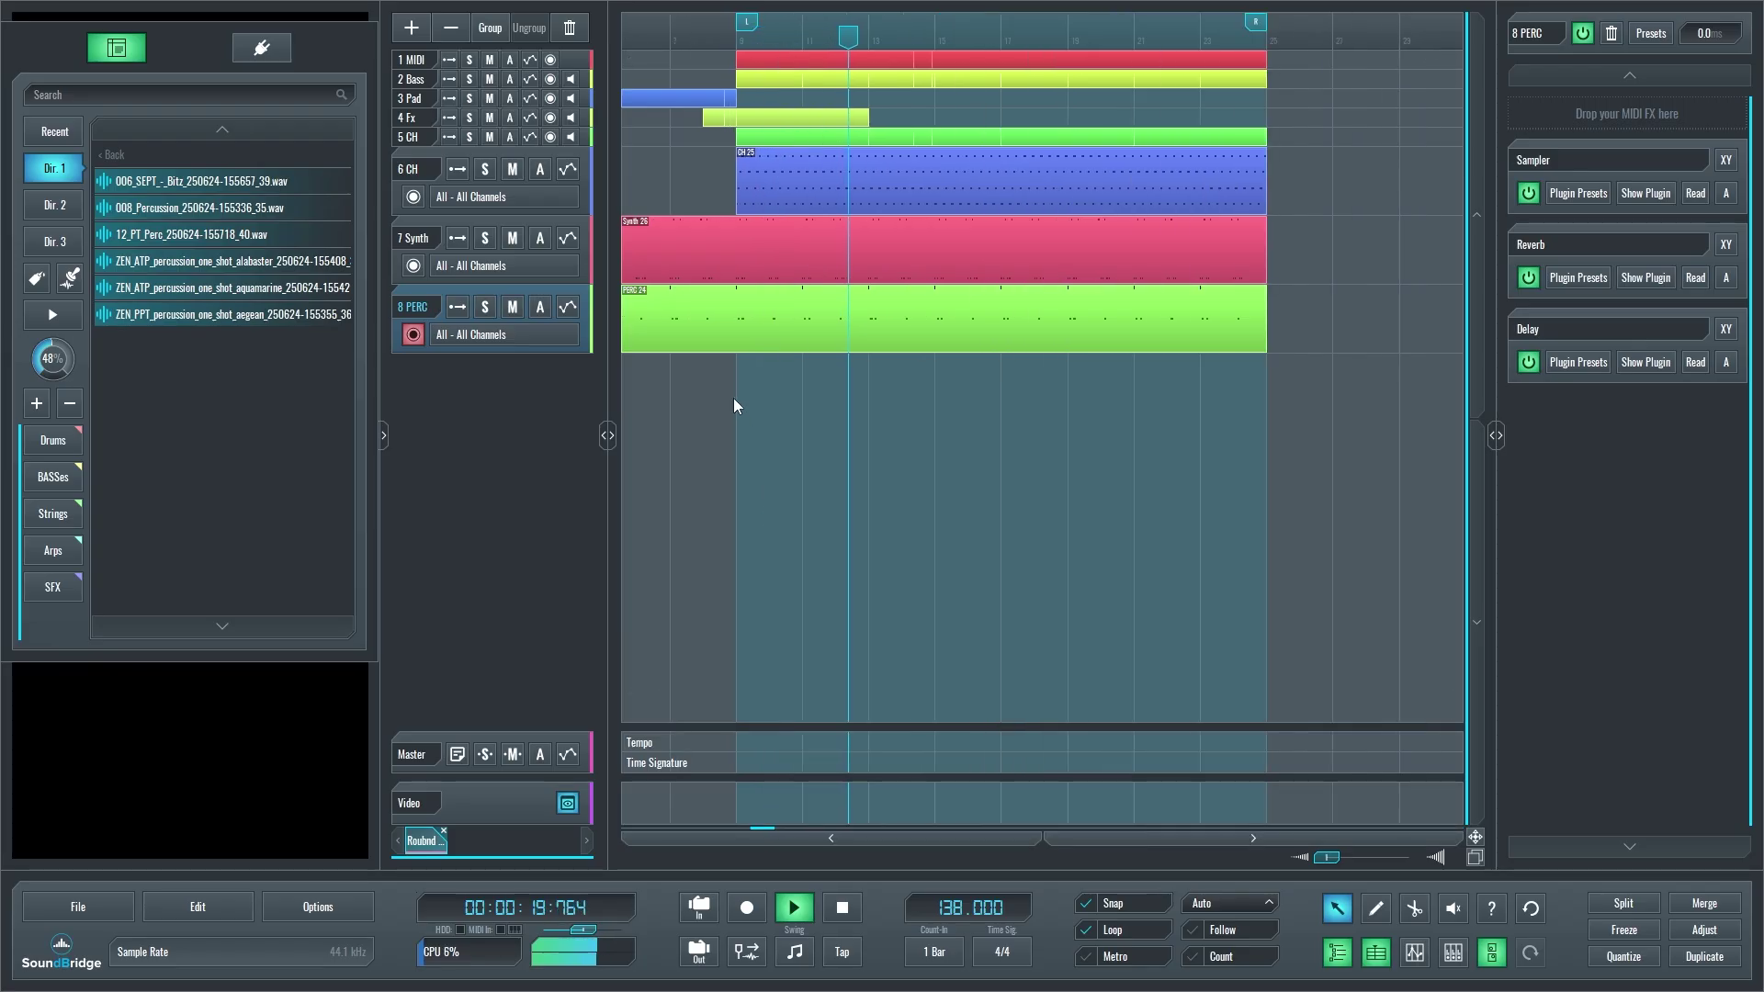
scroll(783, 370, up, 2)
key(space)
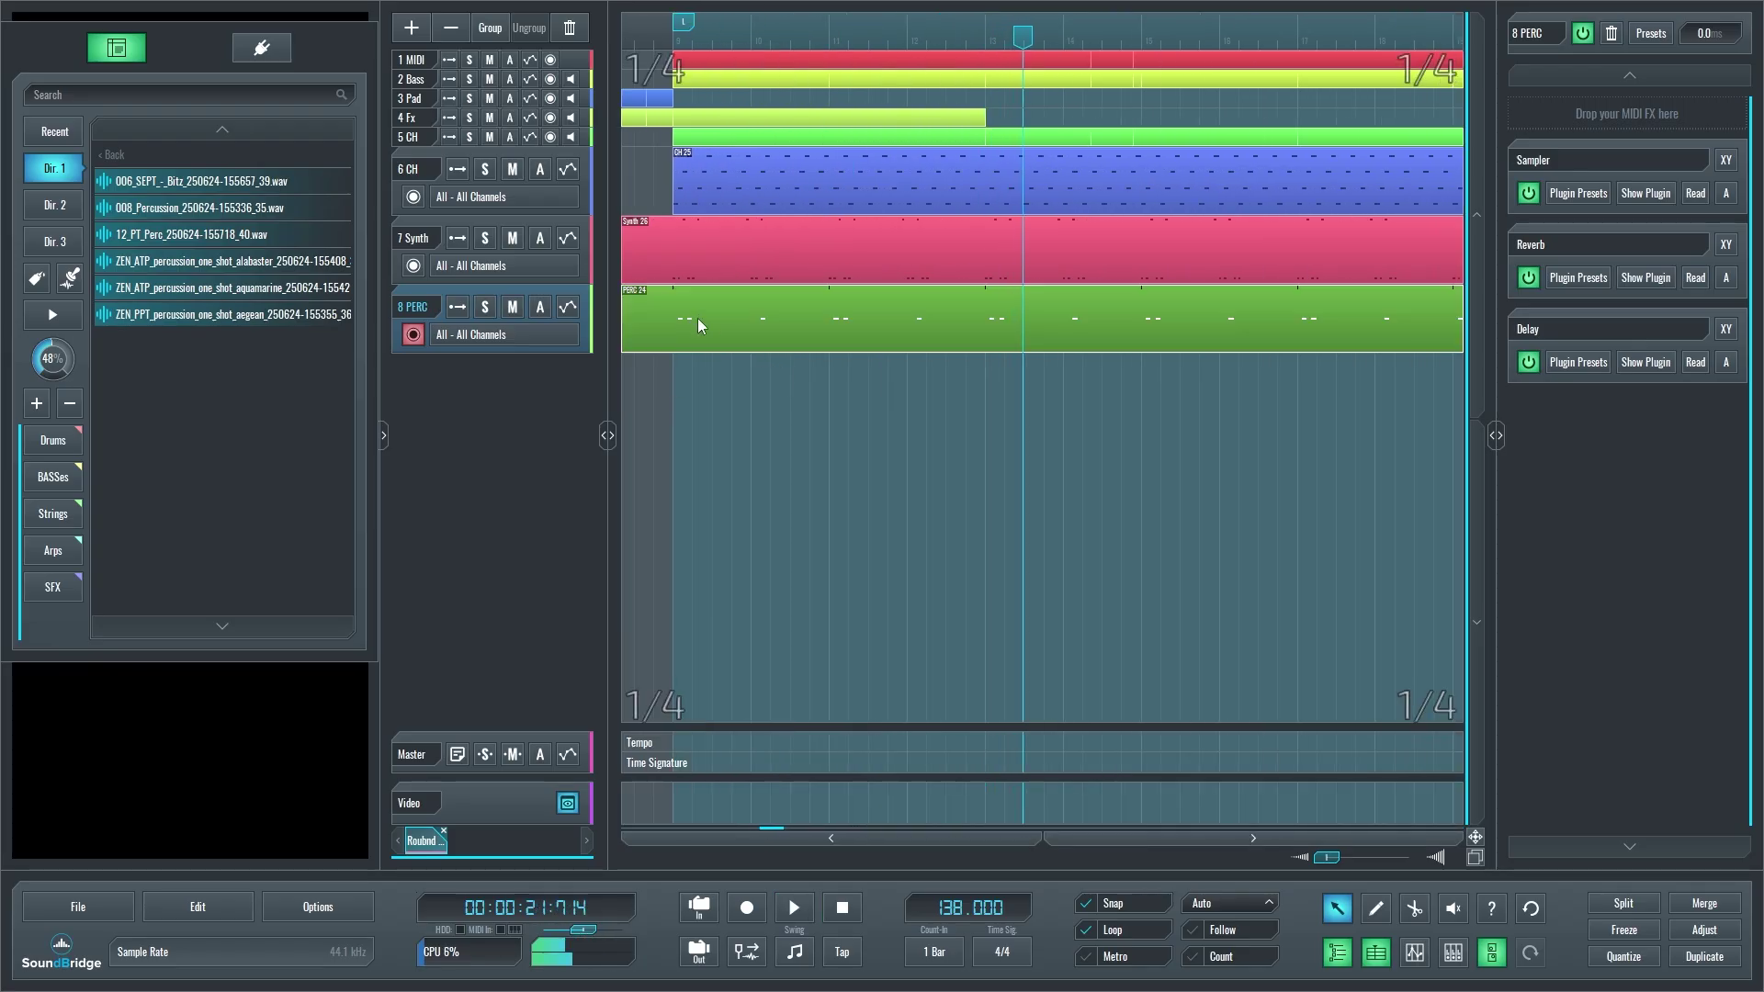
key(space)
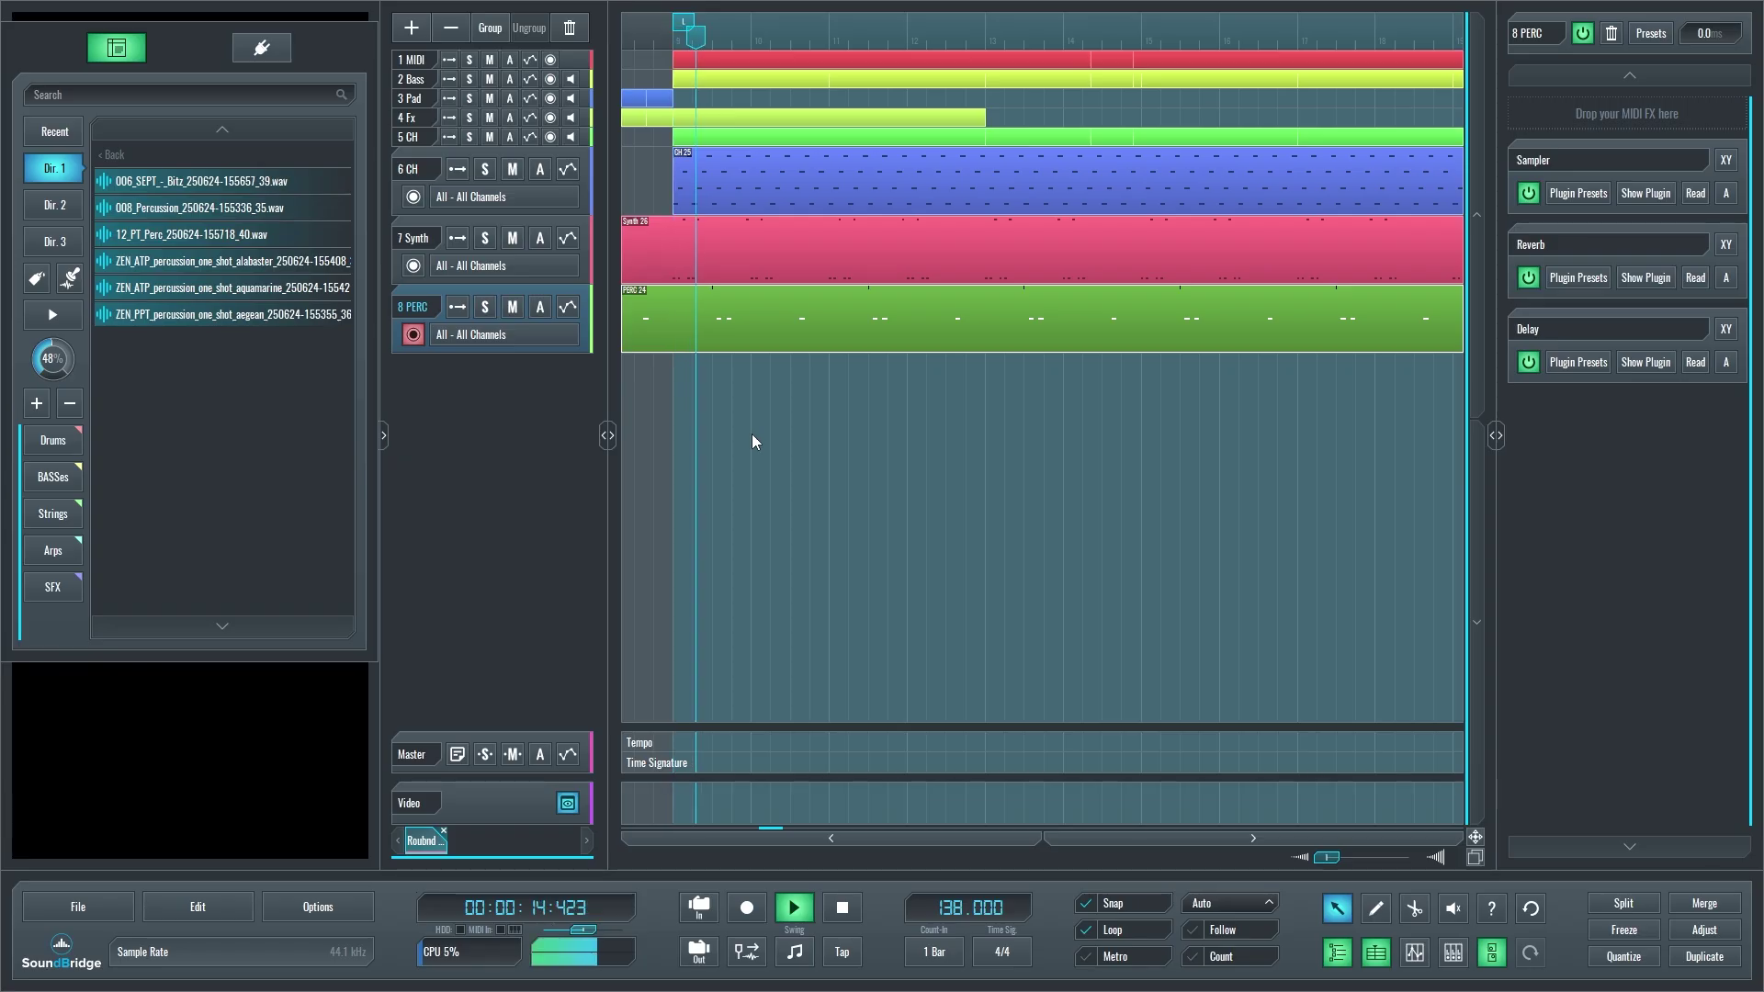
scroll(752, 434, down, 2)
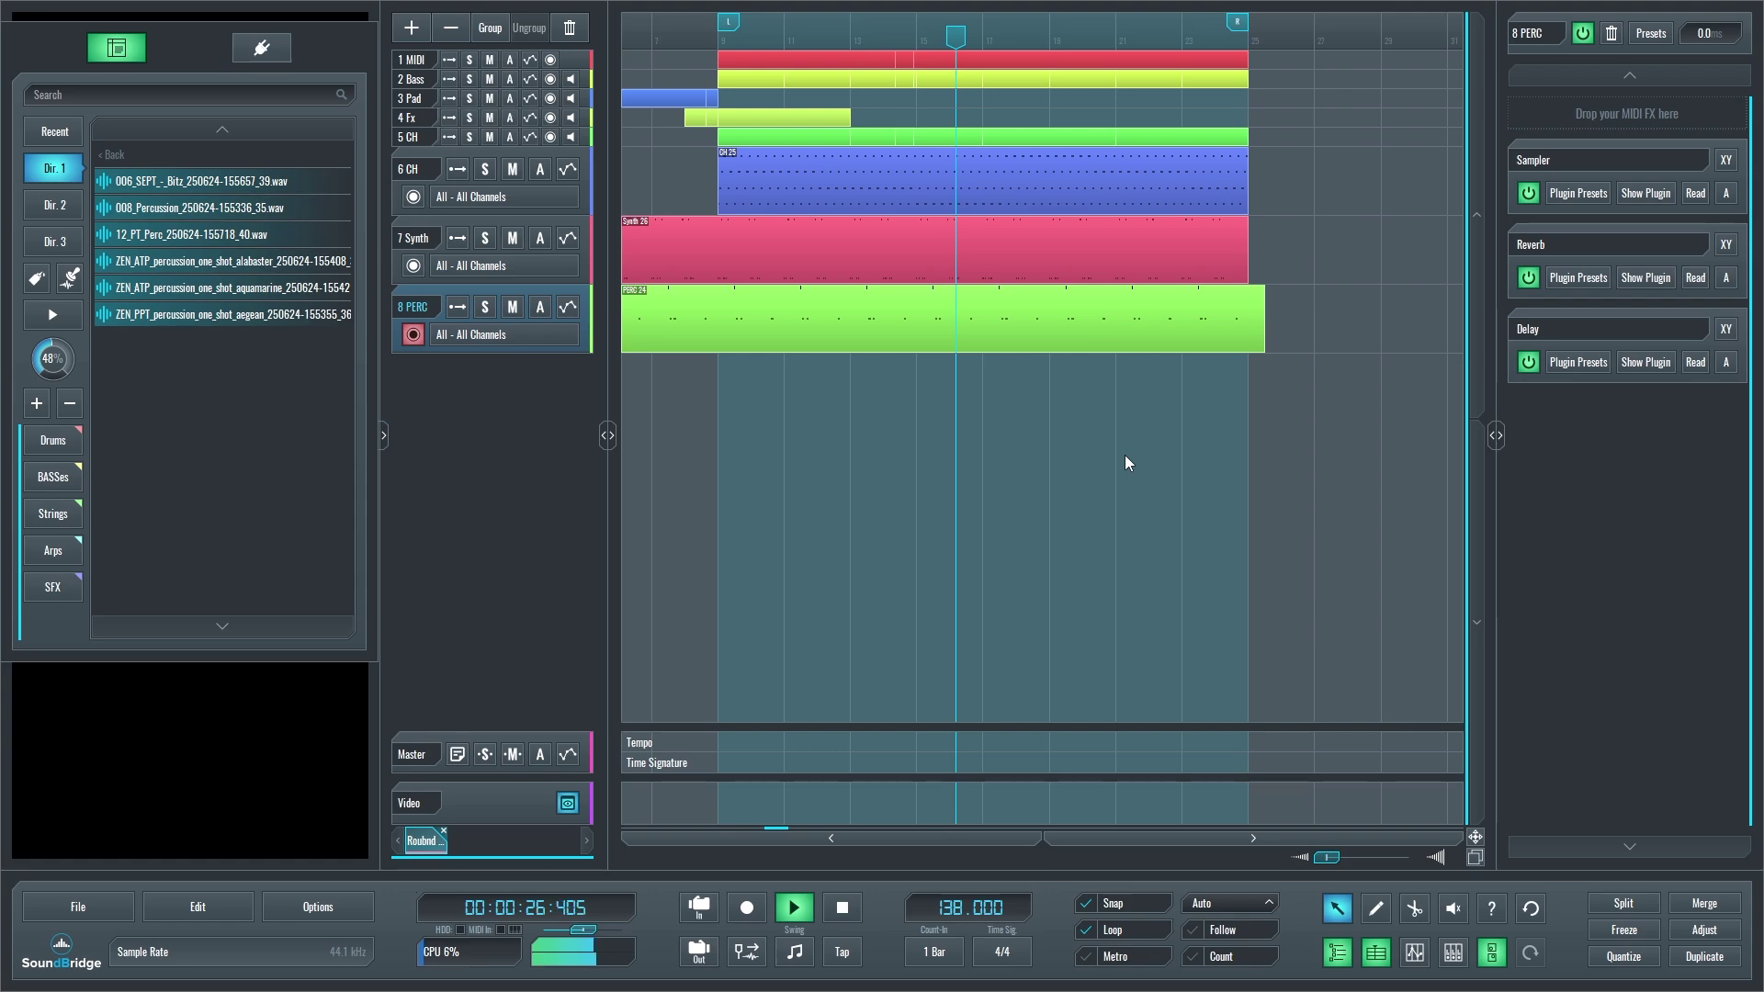
Step: Extend the loop range back to the start of the project and play the arrangement from there
key(space)
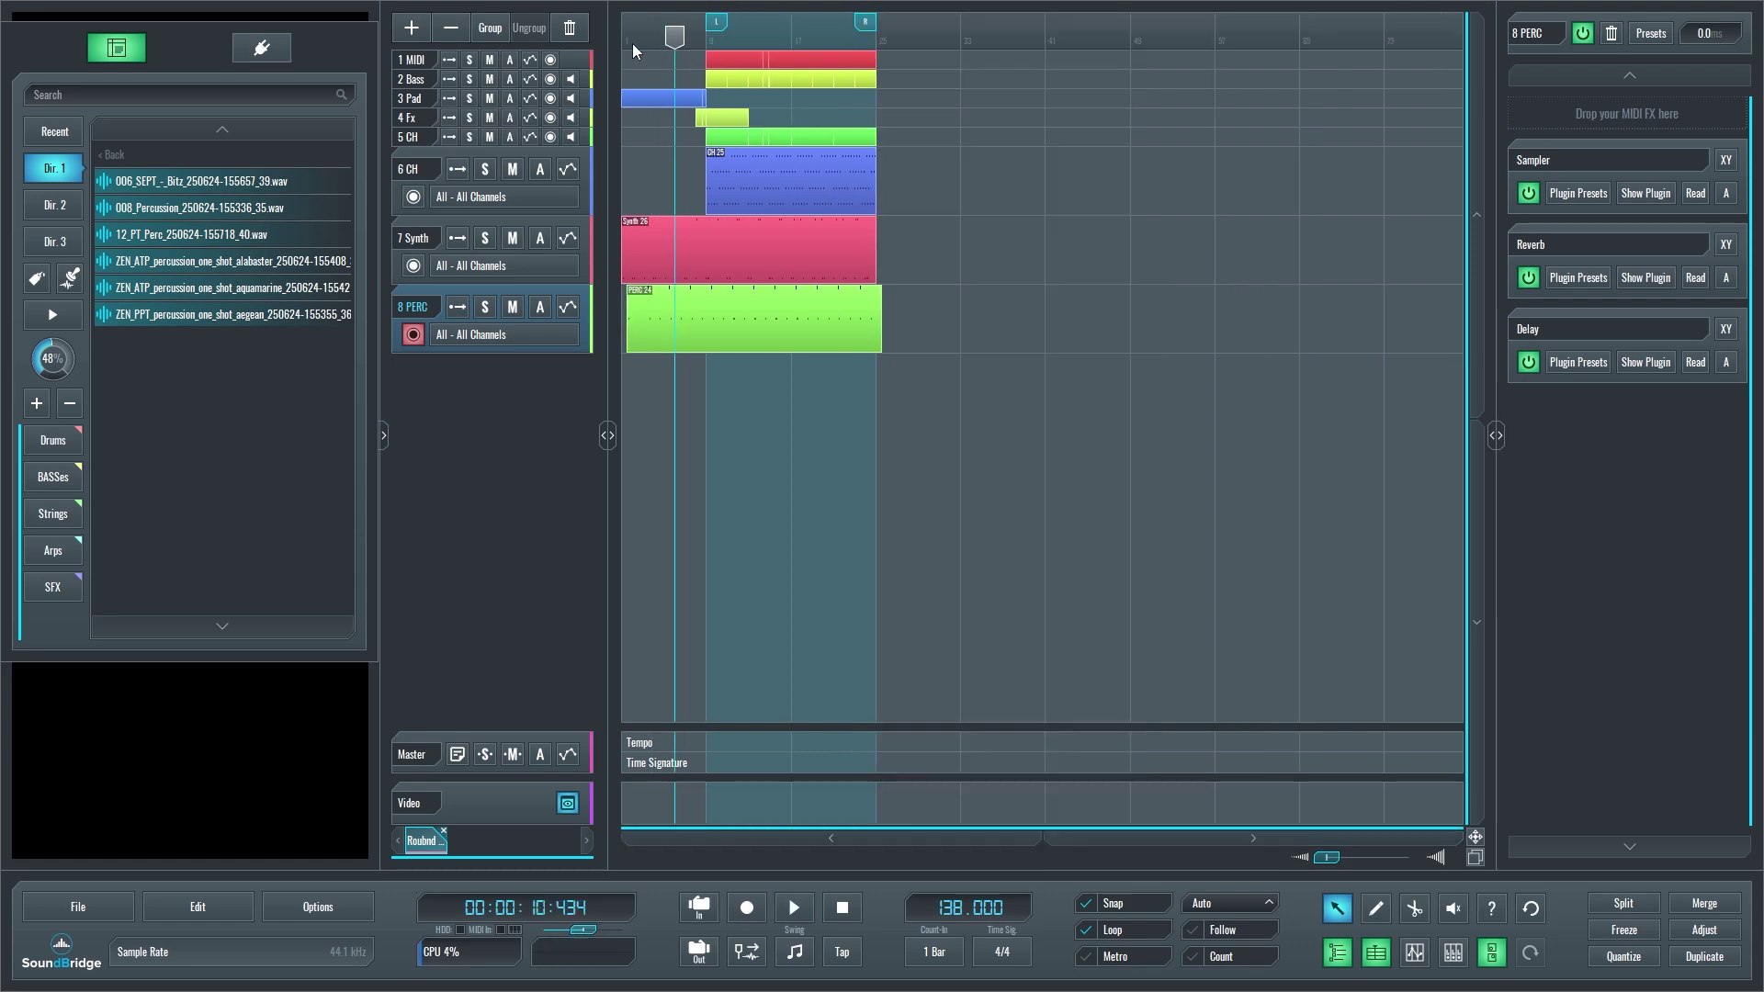
click(633, 43)
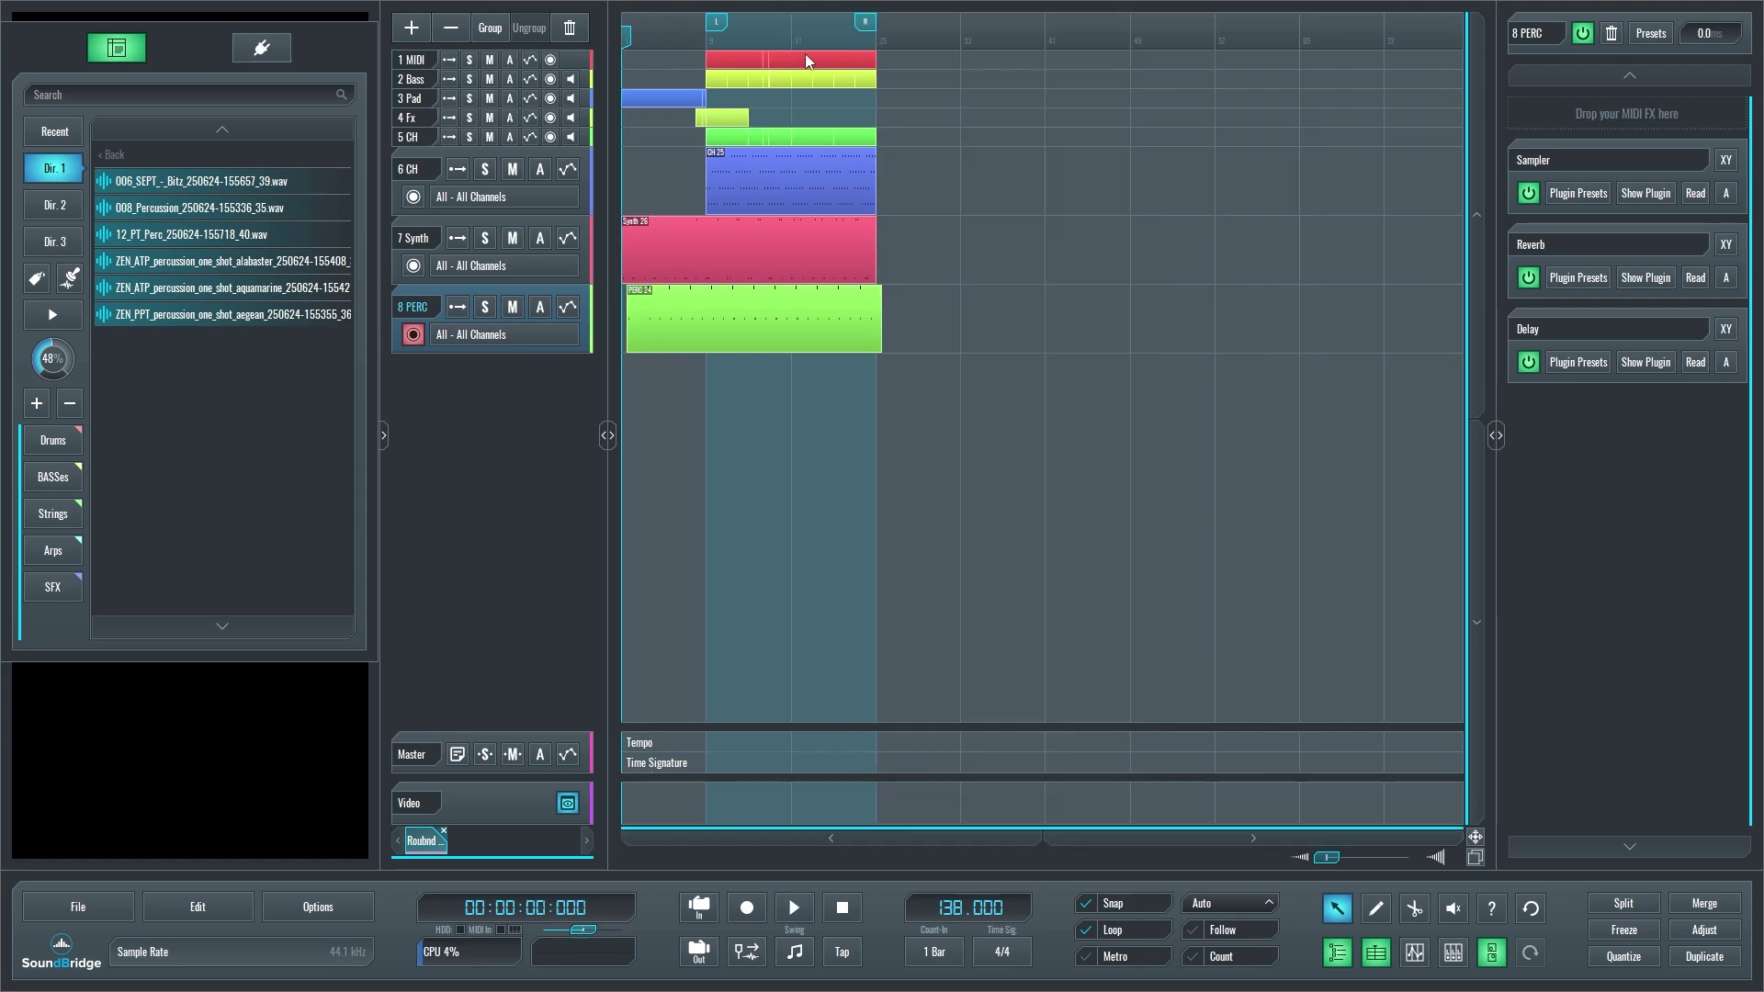
key(space)
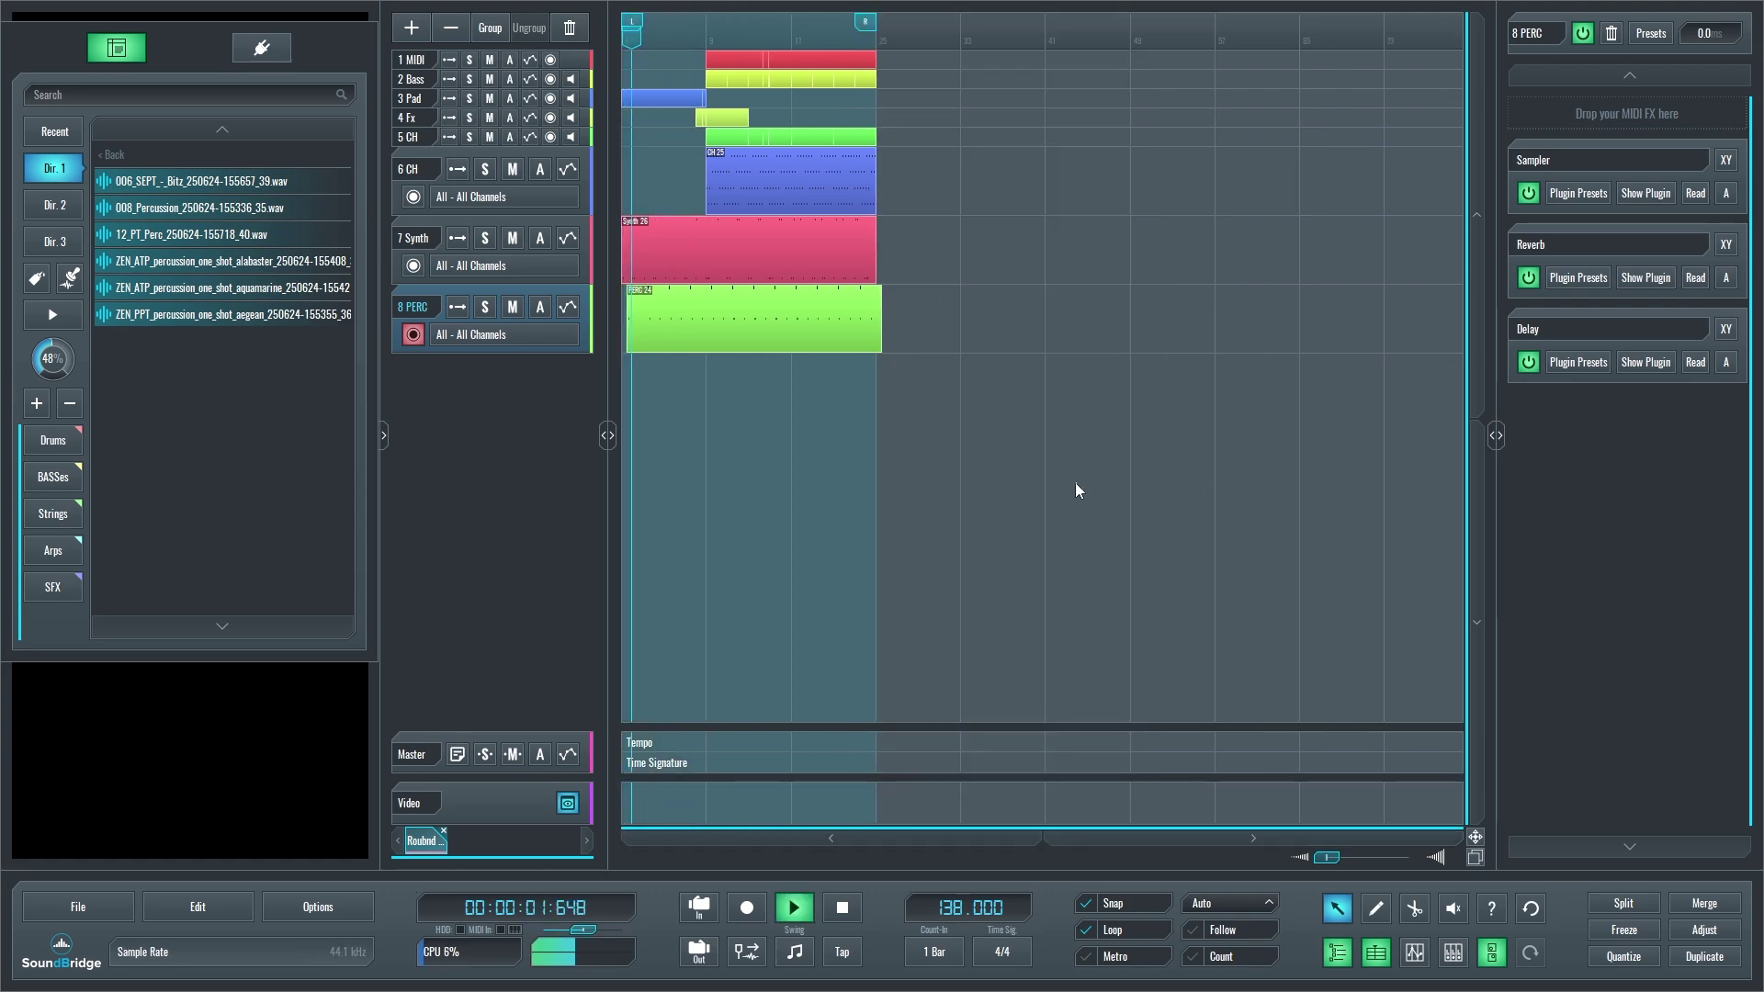
Step: Examine the Synth track's clip notes and its Sampler's random cycling while the full arrangement plays
click(582, 245)
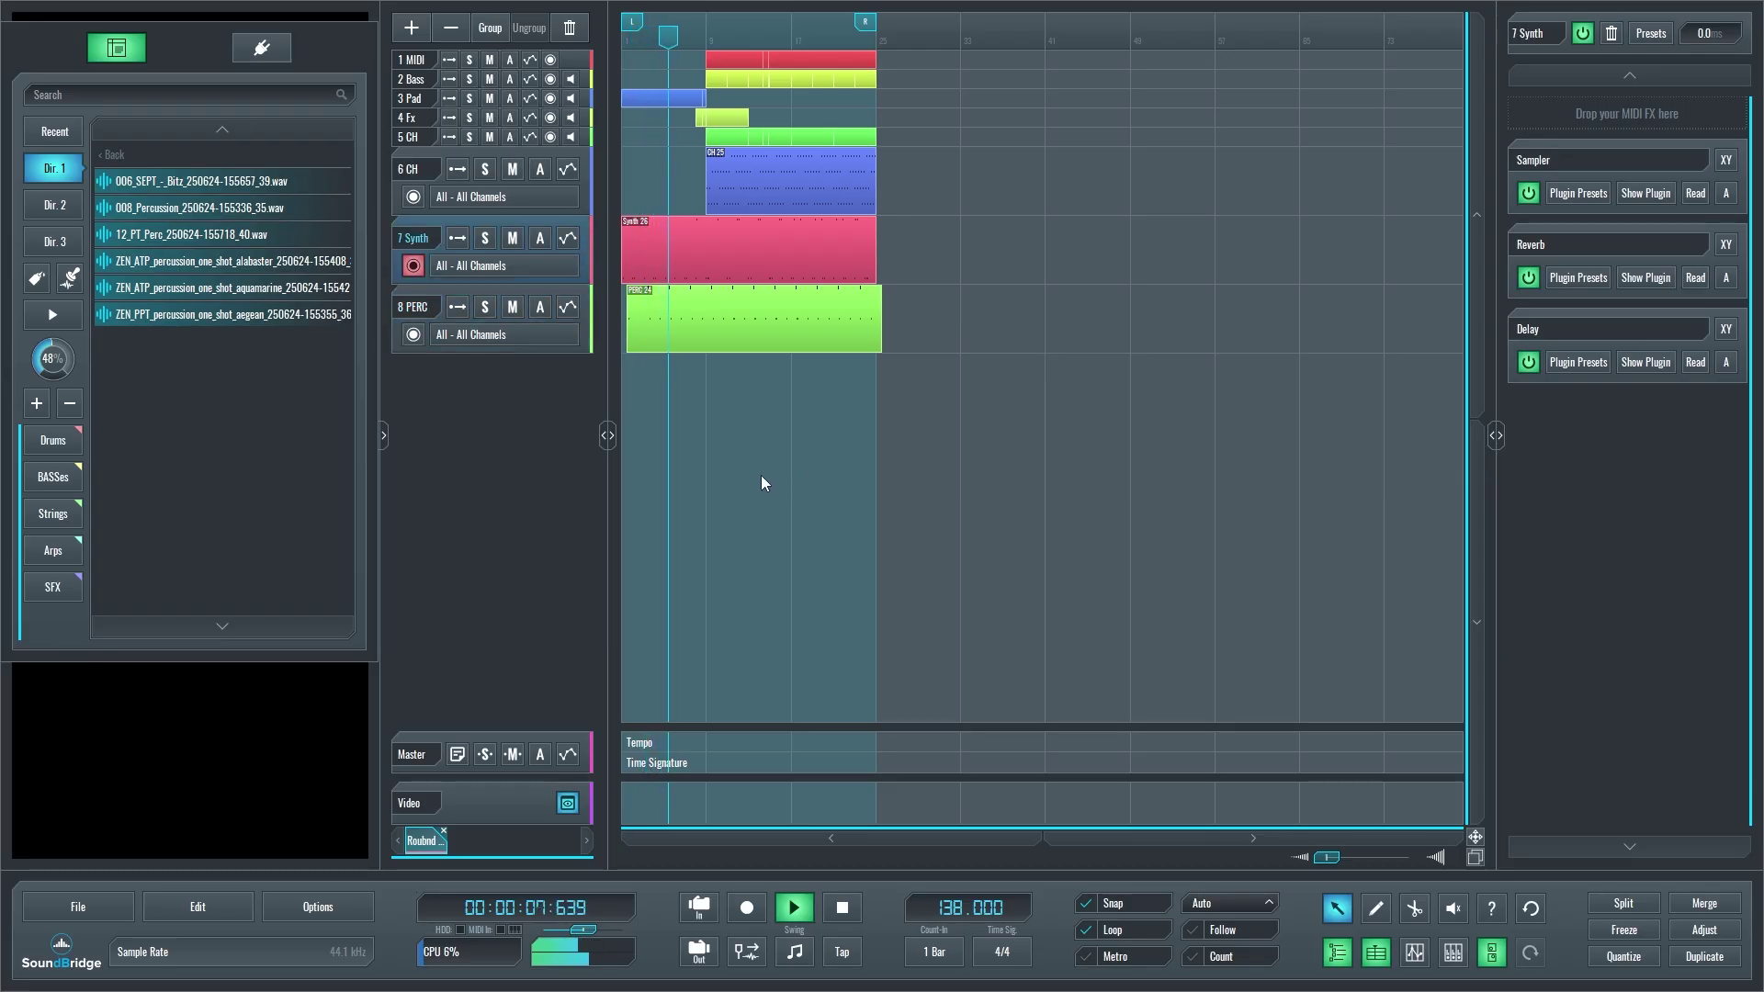
click(654, 257)
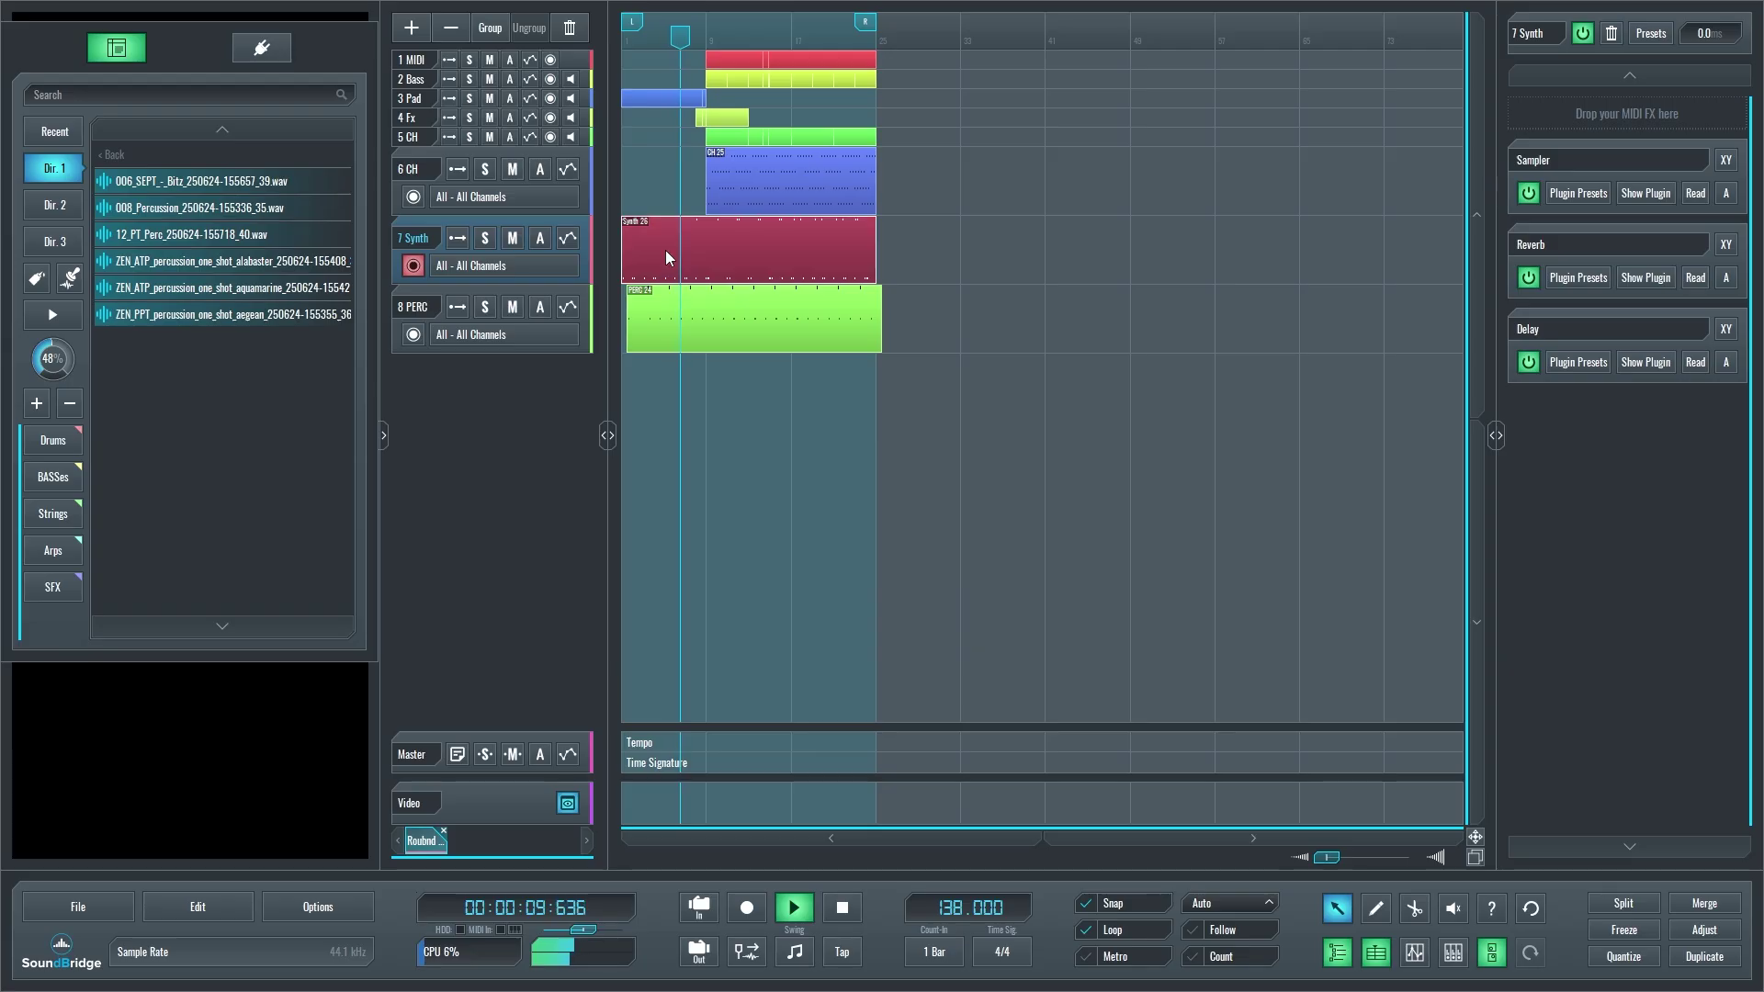
double_click(695, 249)
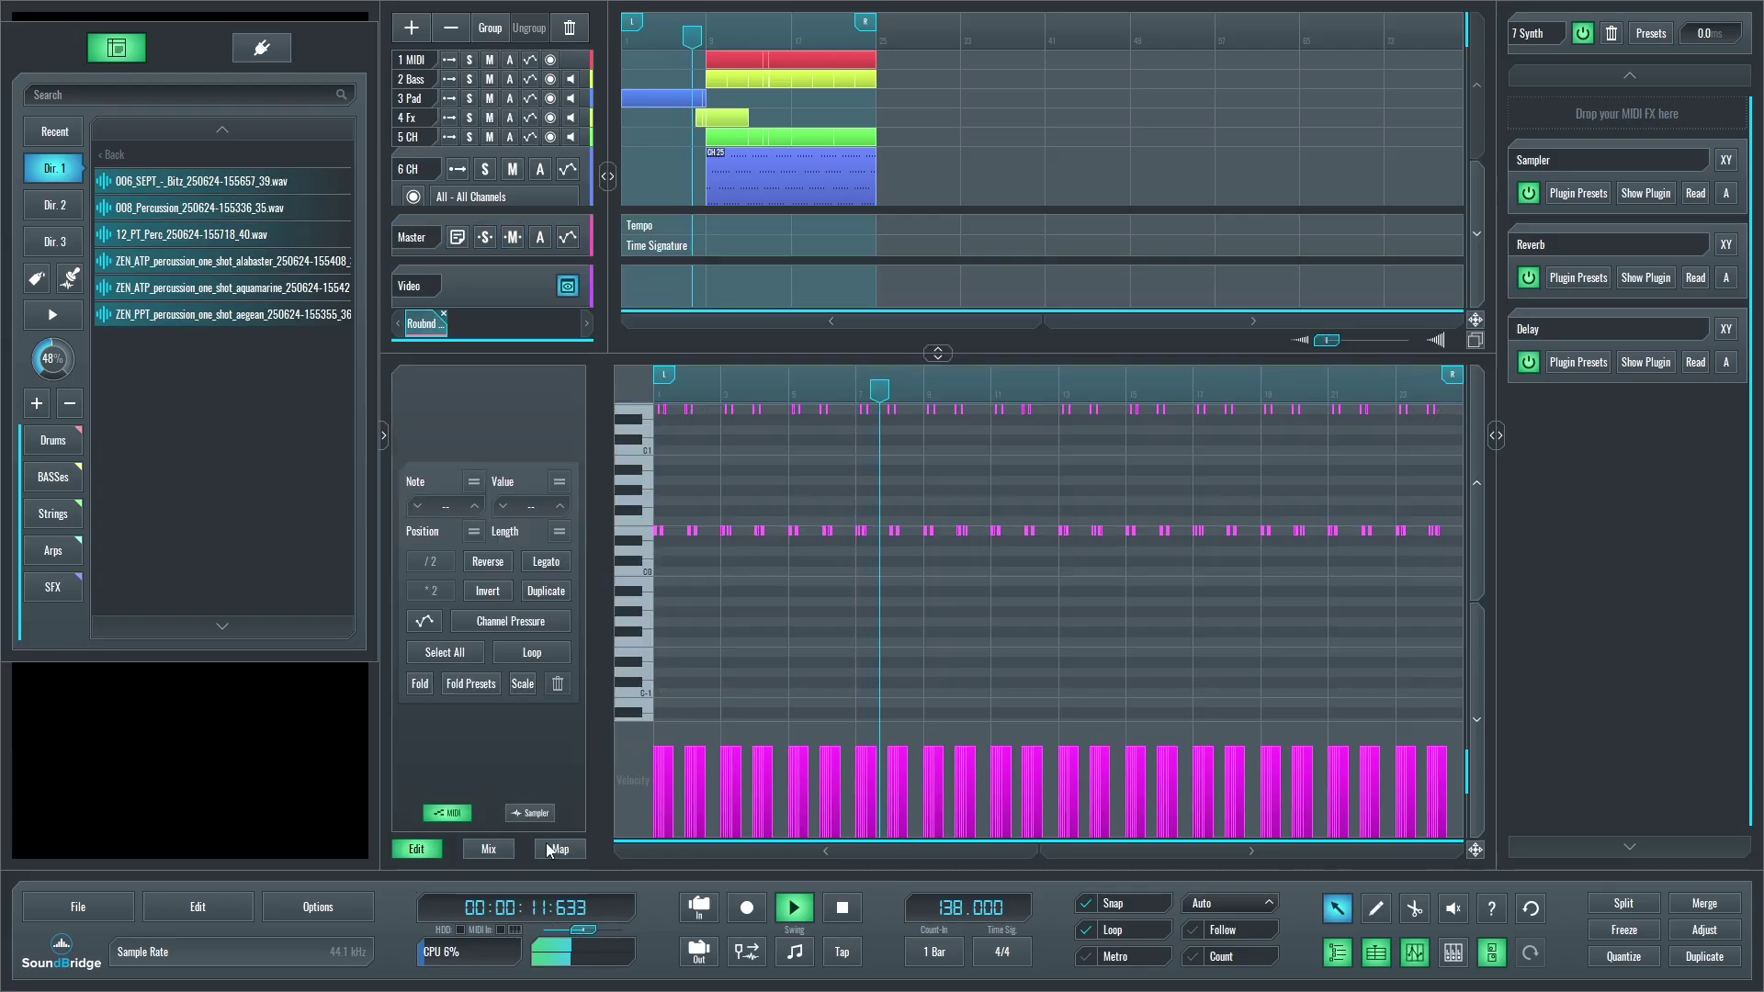
click(530, 813)
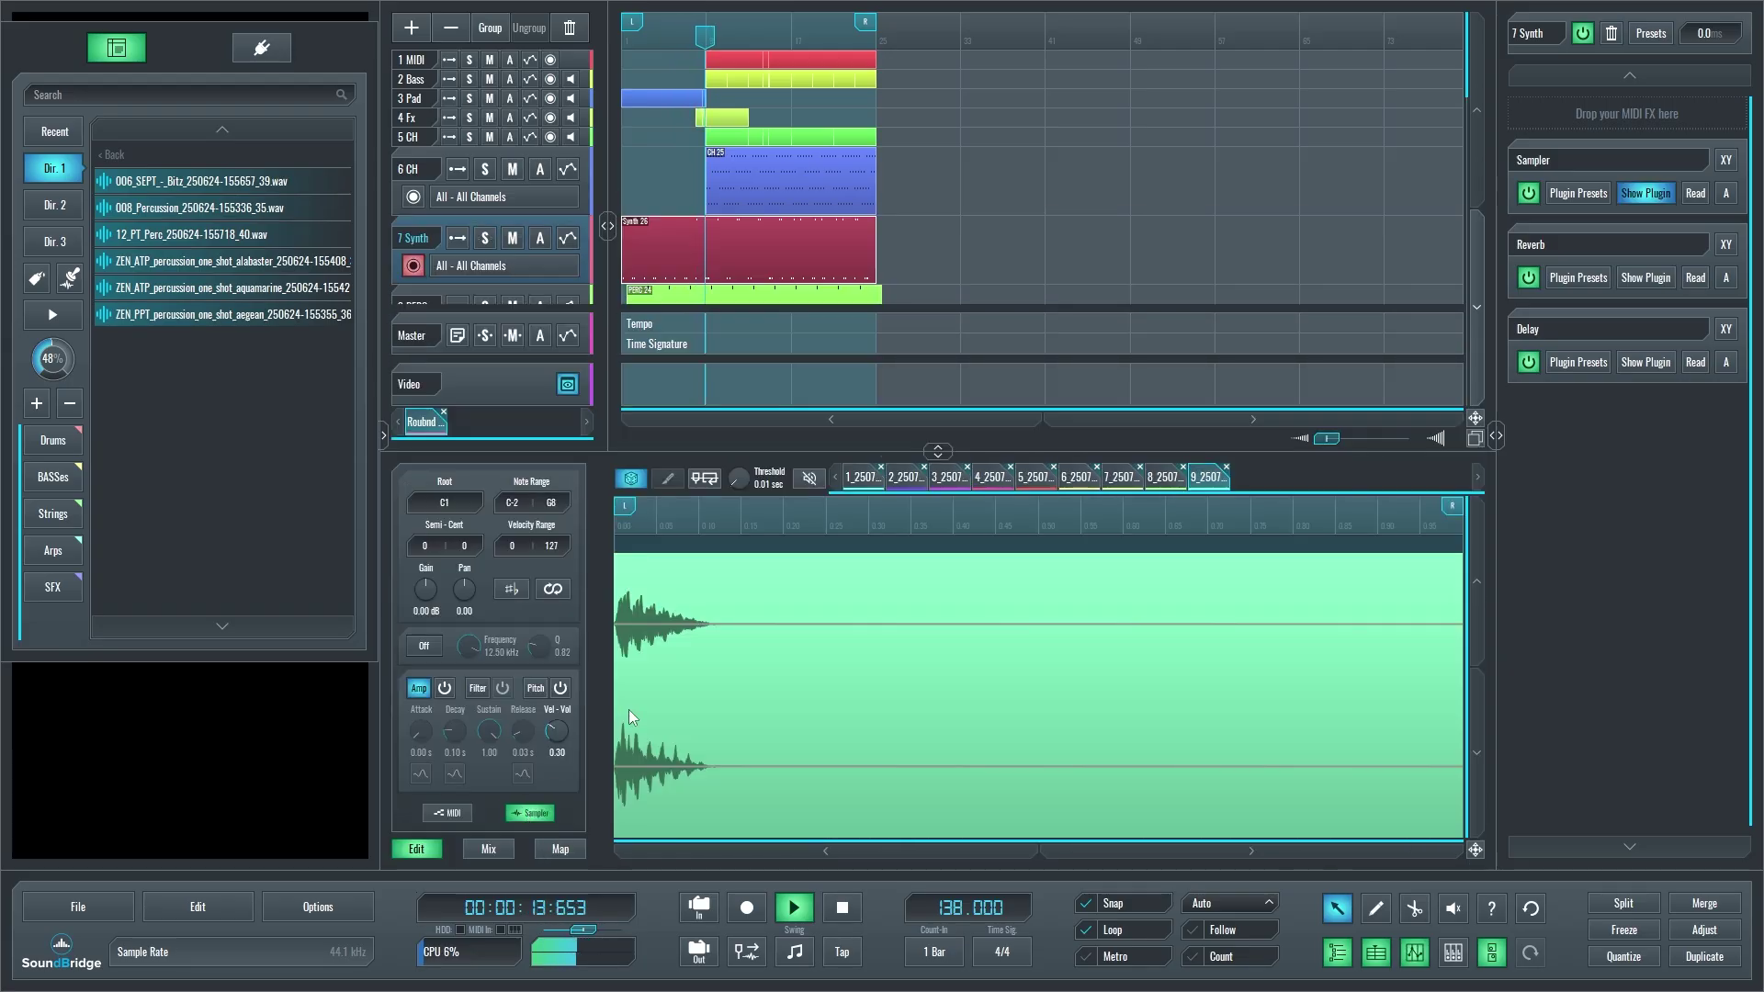
scroll(1018, 241, down, 2)
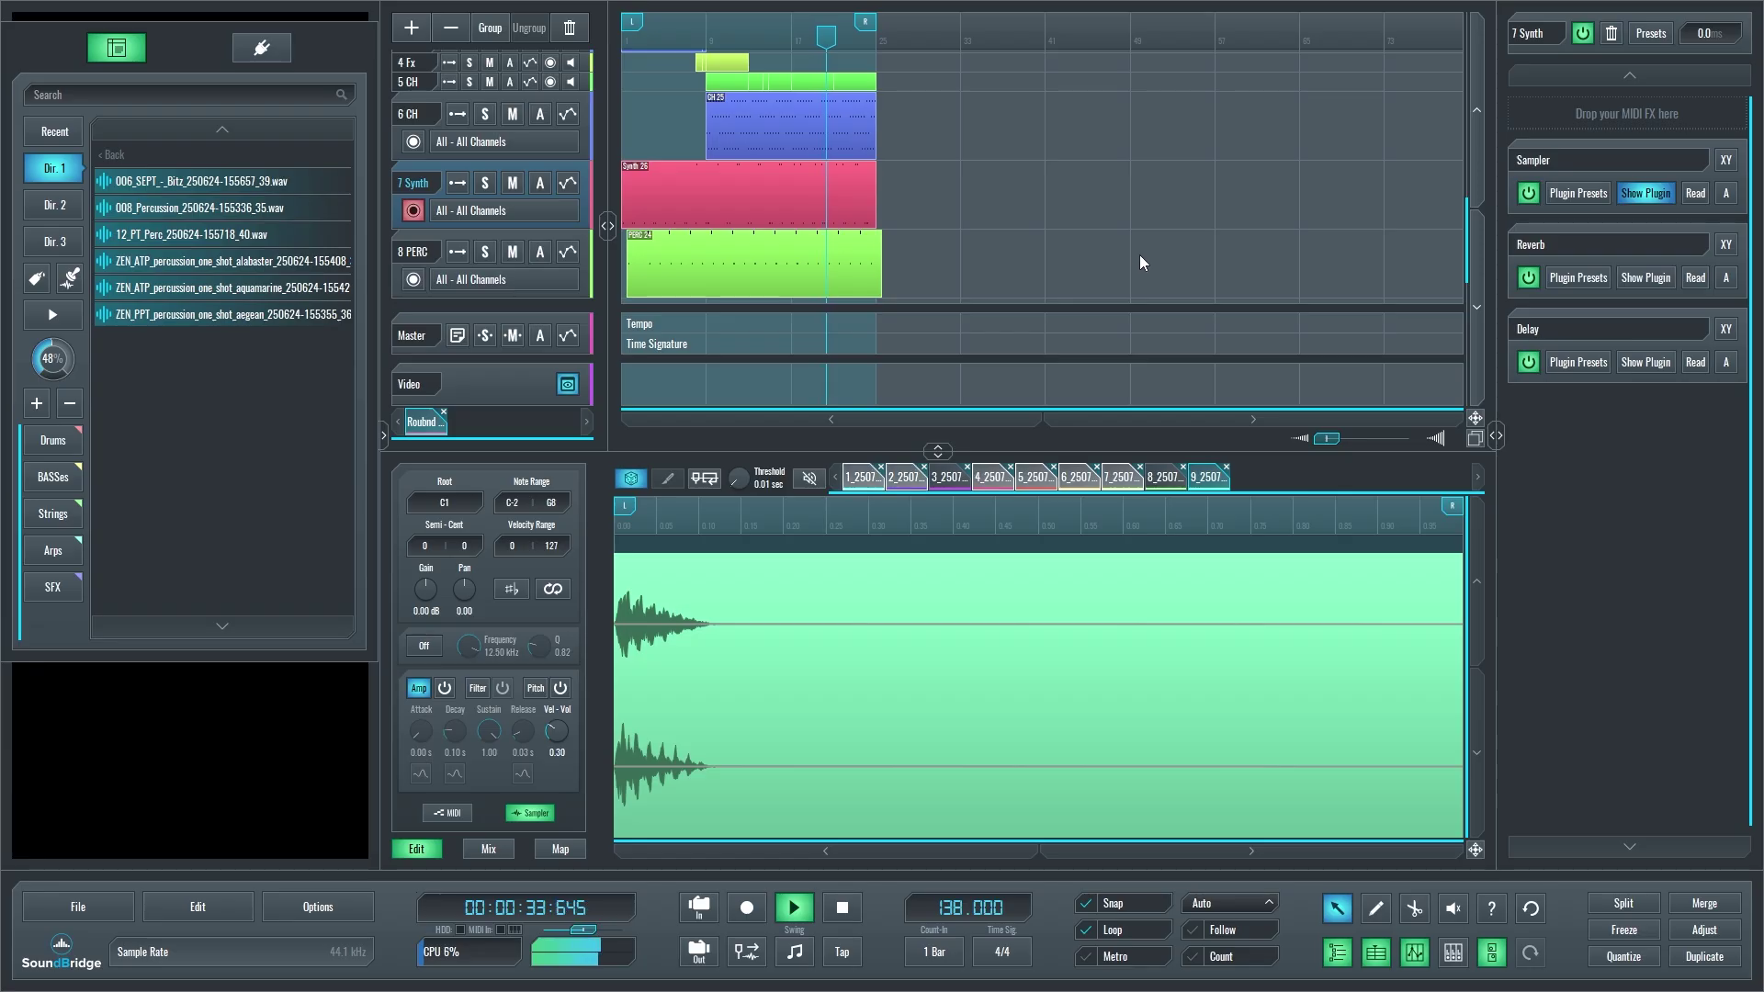
key(space)
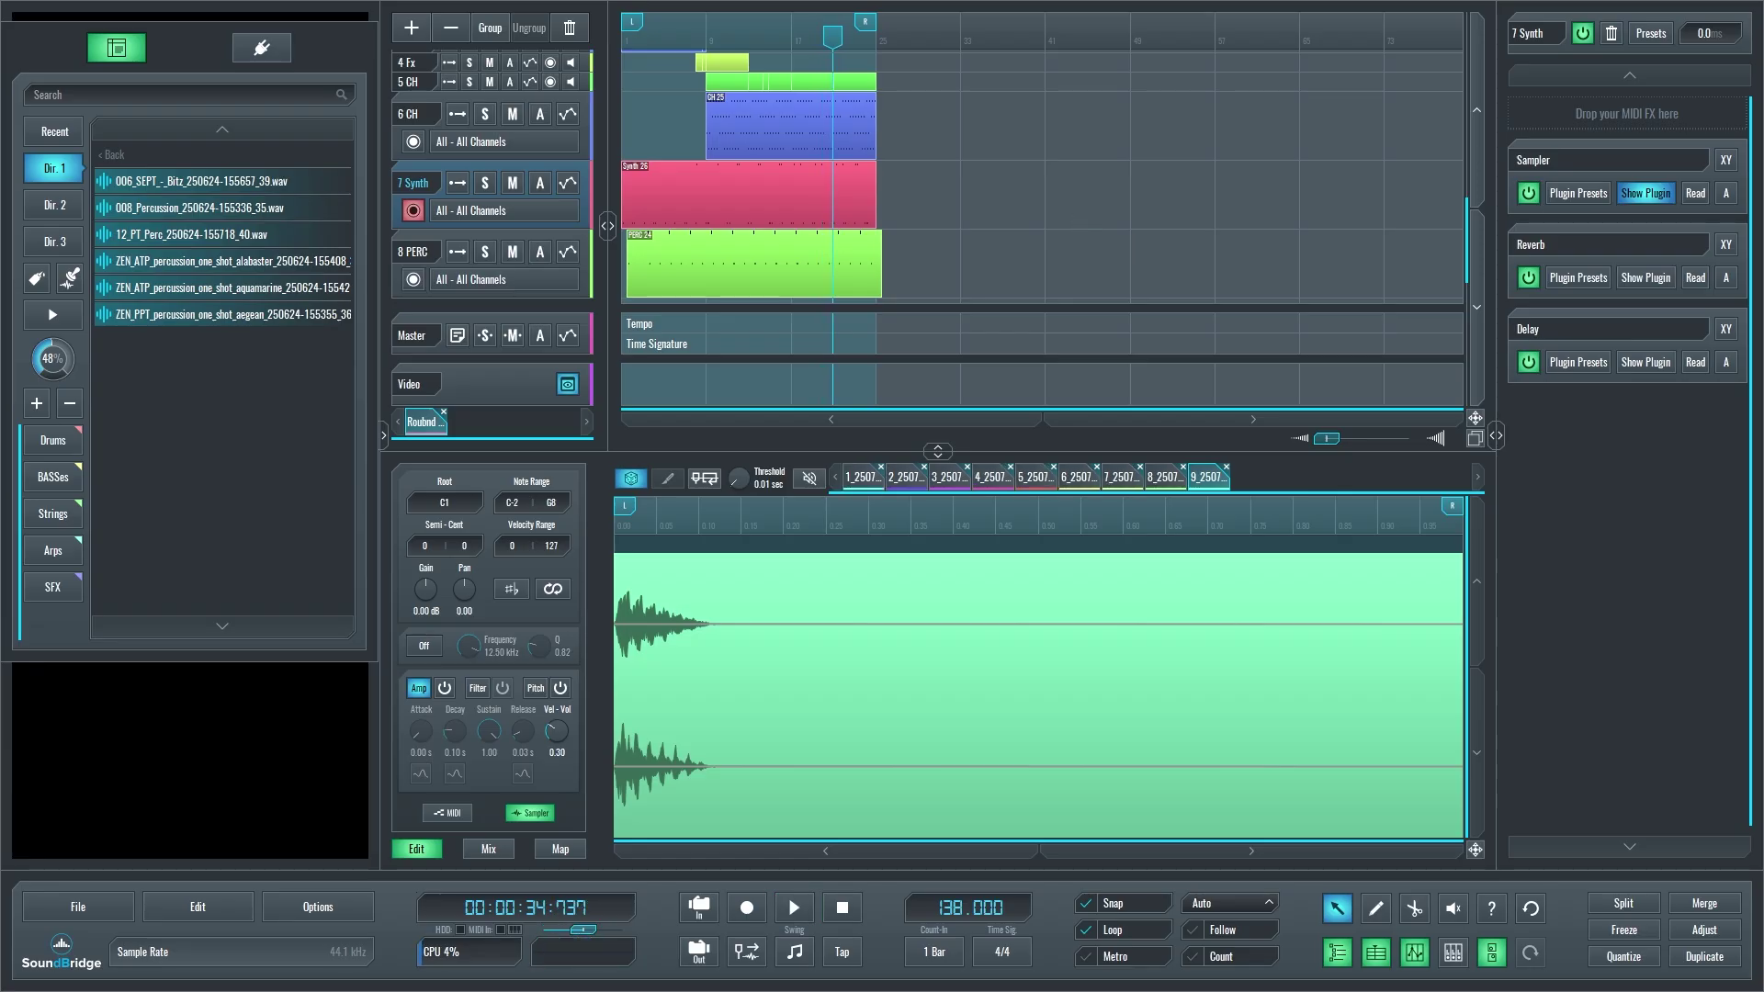